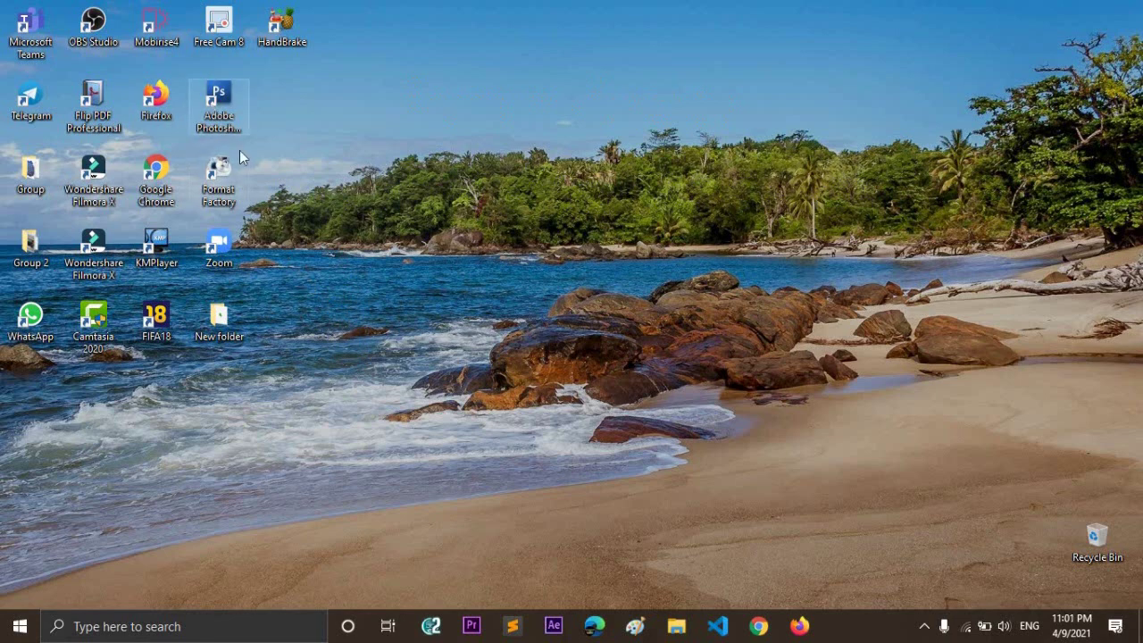
Scatter the Adobe Photoshop CS3, Format Factory and Zoom shortcuts across the desktop and shift the remaining icons as a group toward the middle
left_click_drag(221, 100, 973, 189)
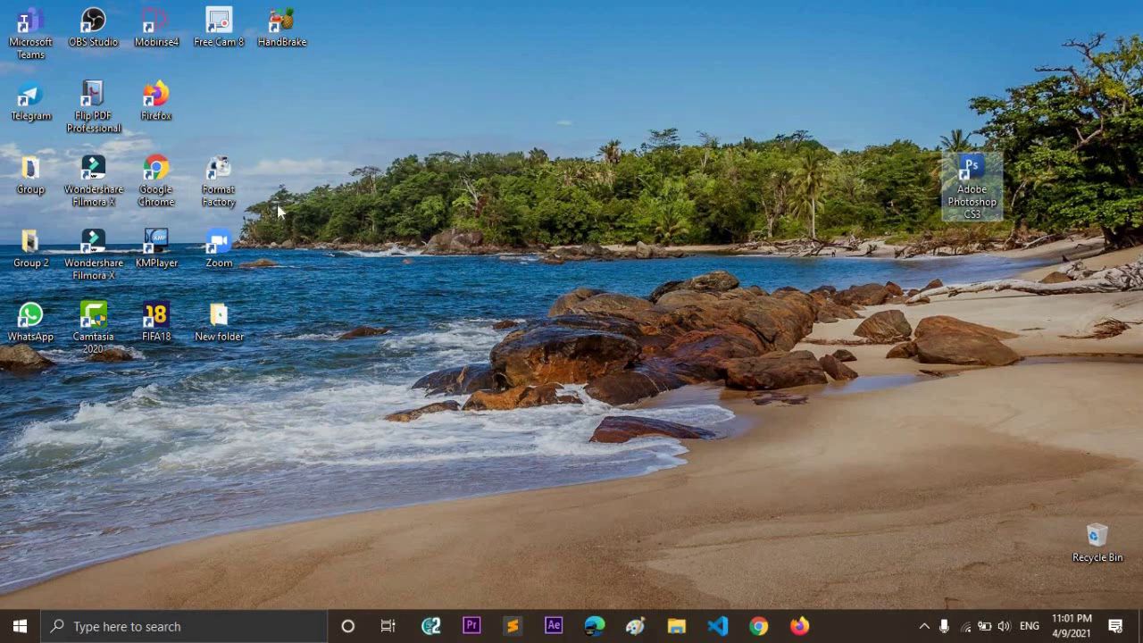
left_click_drag(219, 178, 1035, 397)
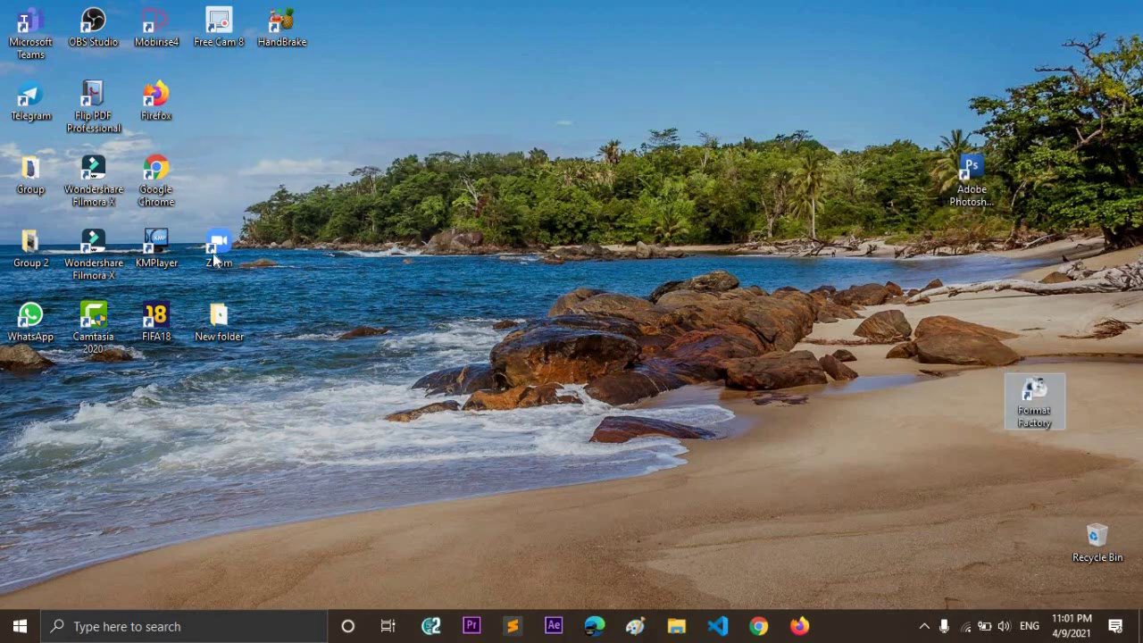
left_click_drag(214, 259, 528, 333)
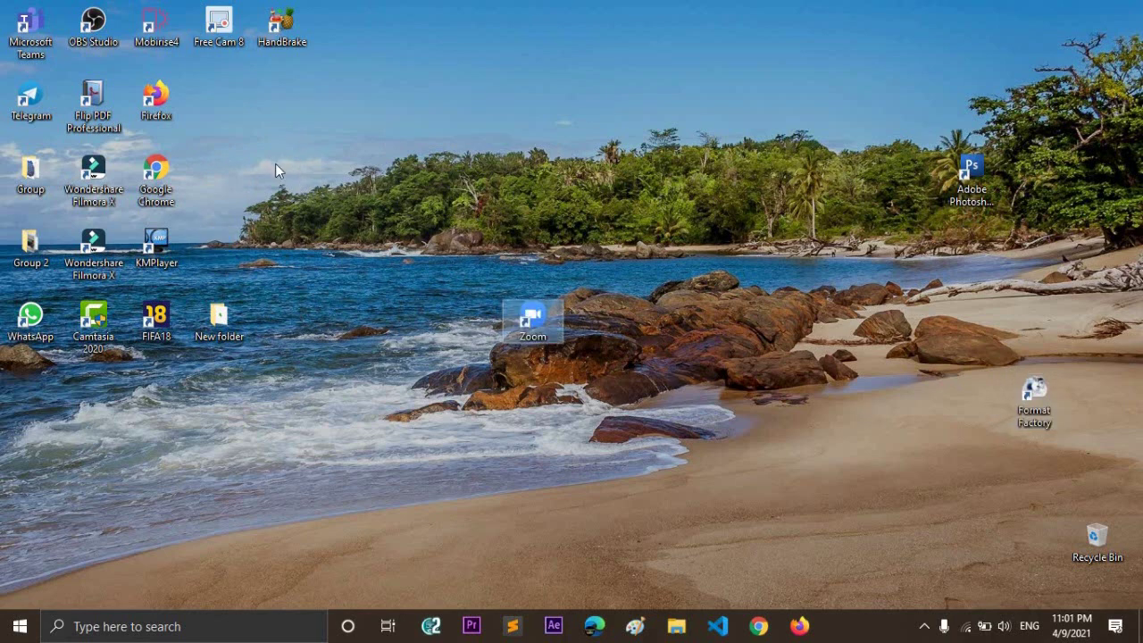
left_click_drag(338, 353, 3, 3)
left_click_drag(134, 106, 947, 174)
left_click_drag(849, 179, 601, 113)
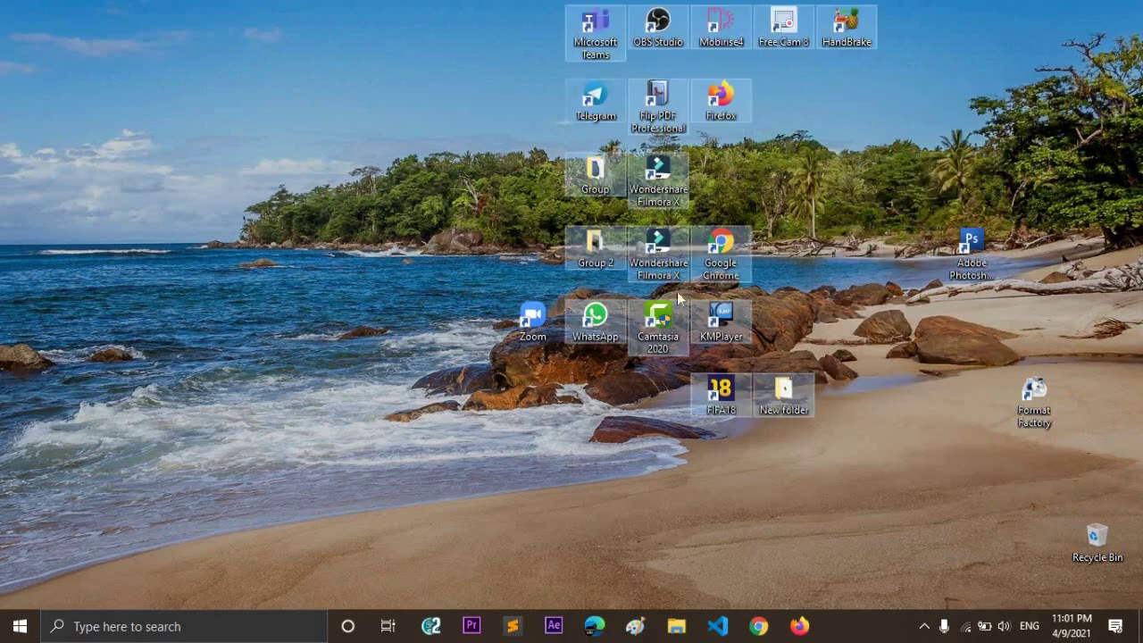
Move the Google Chrome, WhatsApp and Group 2 icons out of the group to separate empty spots on the desktop
left_click(1010, 279)
left_click_drag(721, 246, 909, 393)
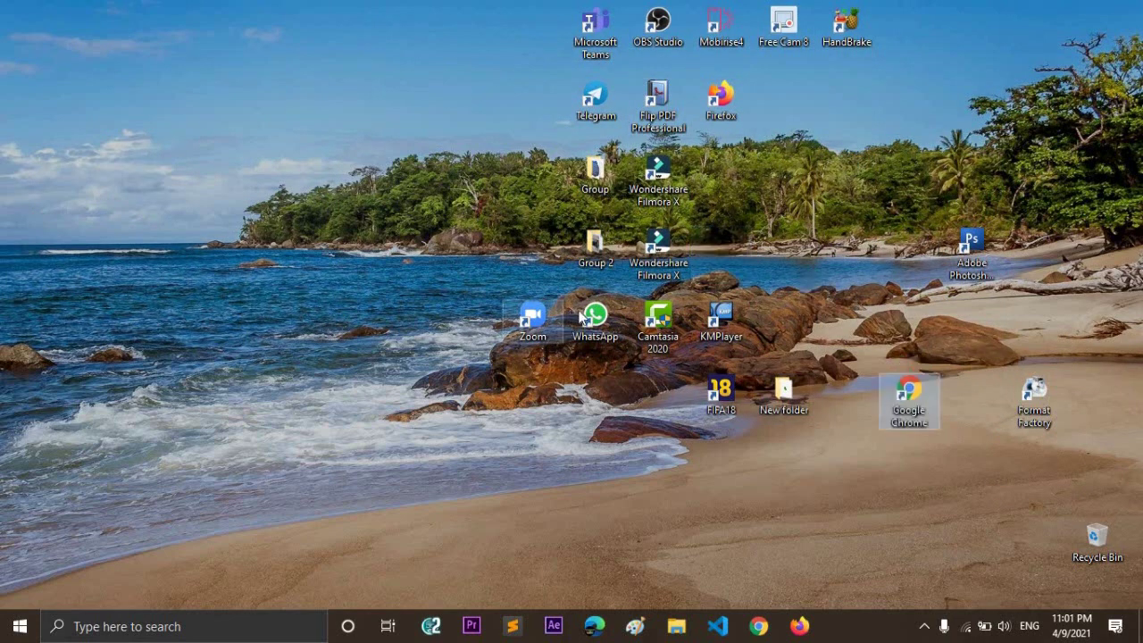
left_click_drag(595, 317, 557, 456)
left_click_drag(595, 245, 377, 209)
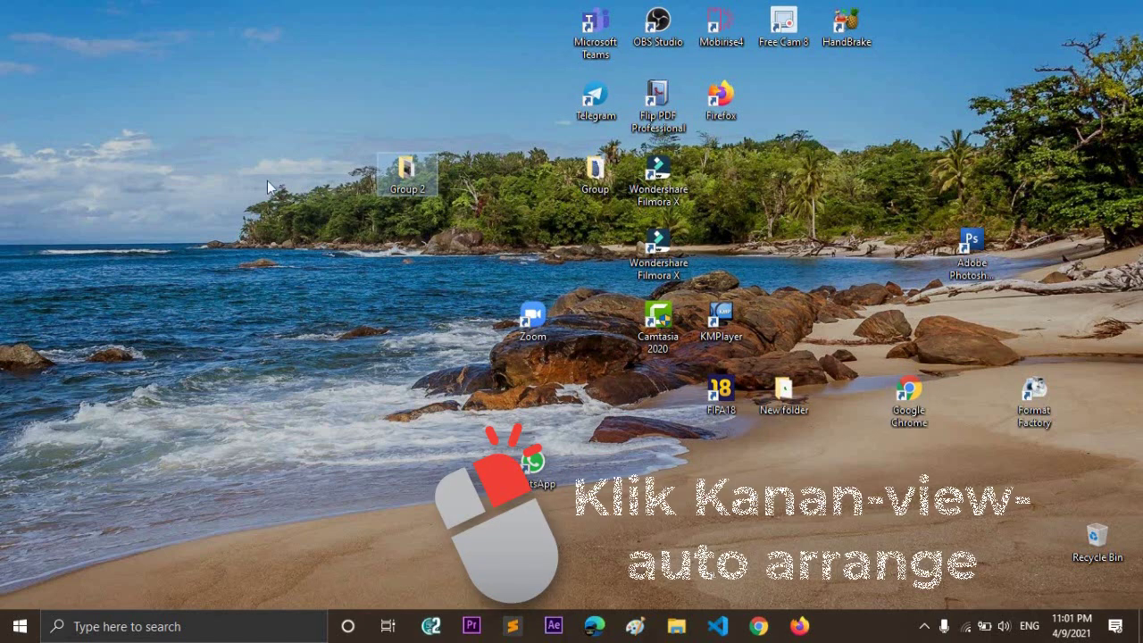
Turn on Auto arrange icons for the desktop
right_click(229, 84)
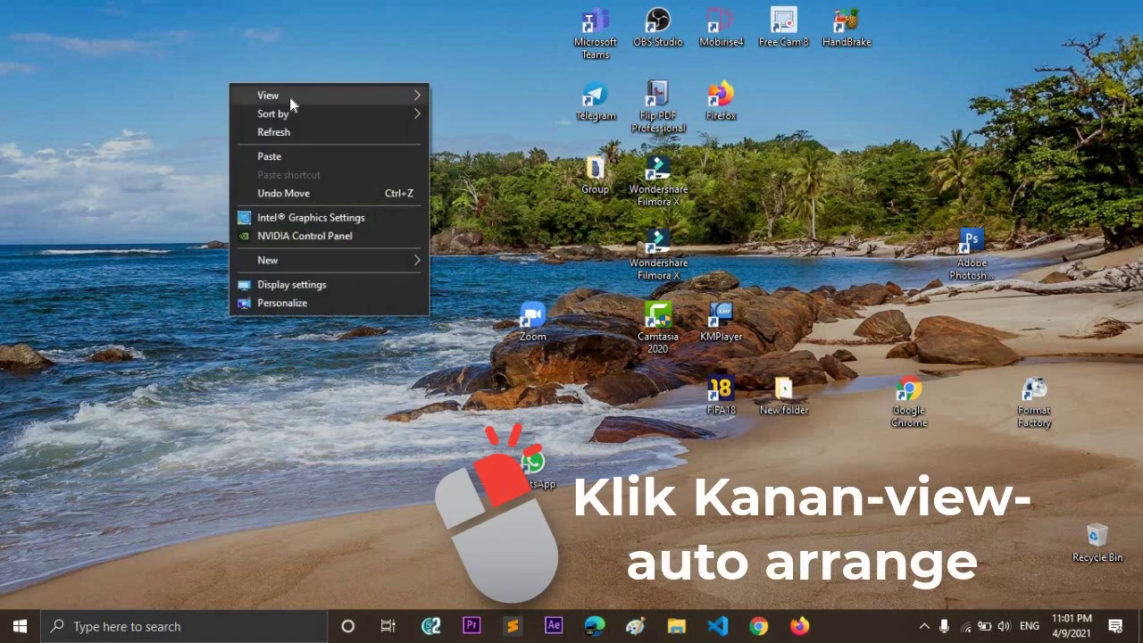
mouse_move(328, 95)
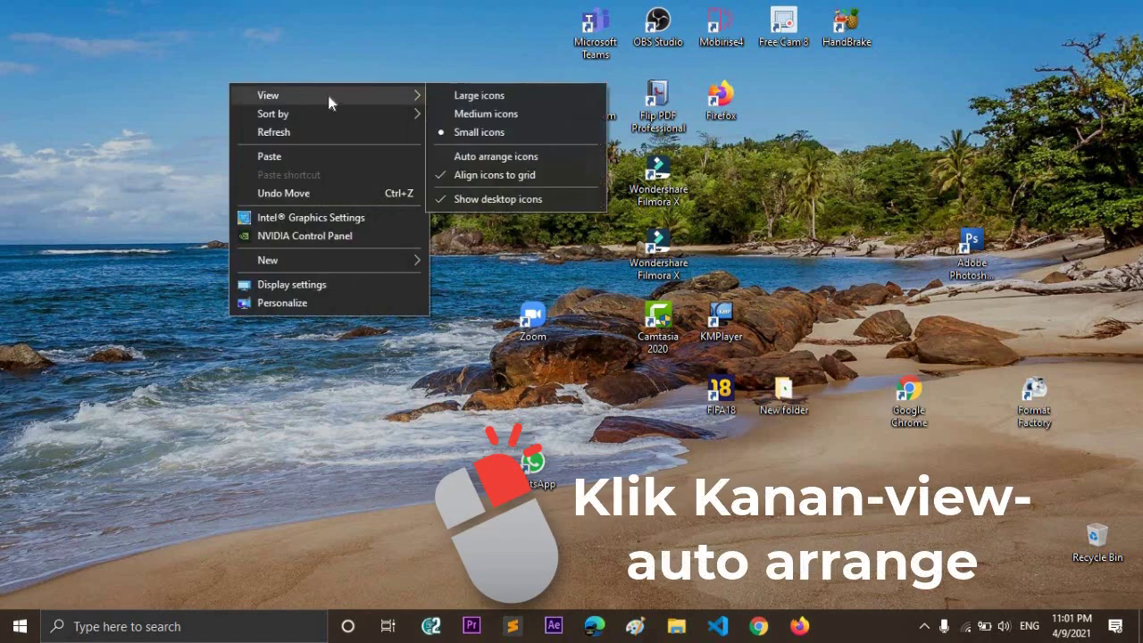
left_click(496, 156)
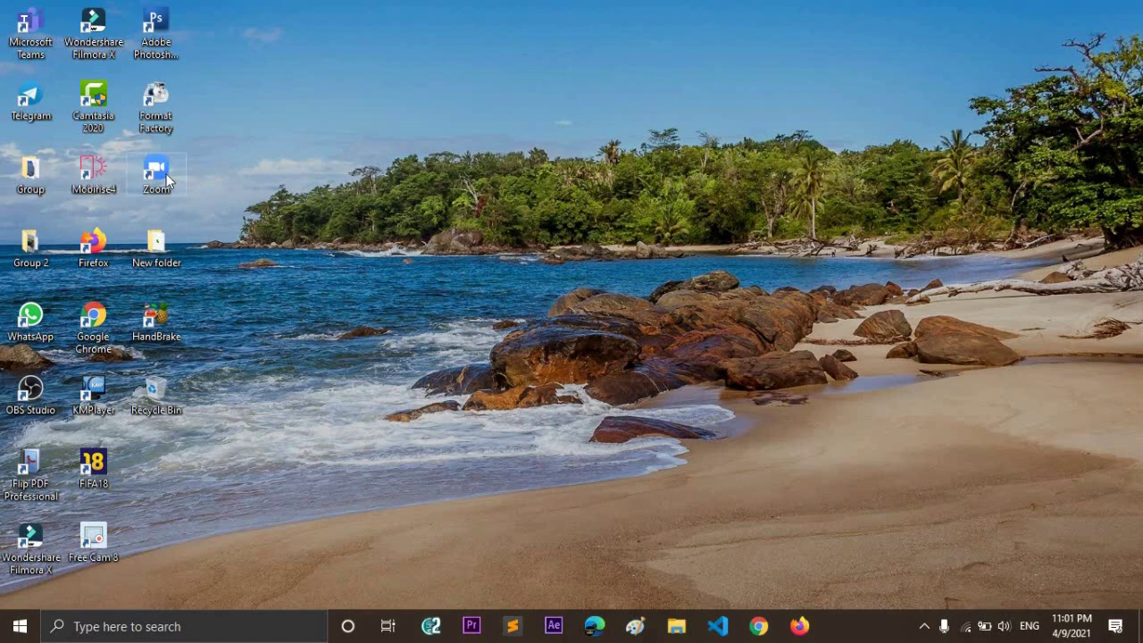
left_click_drag(259, 55, 7, 416)
left_click(308, 420)
left_click_drag(211, 2, 9, 581)
left_click(246, 488)
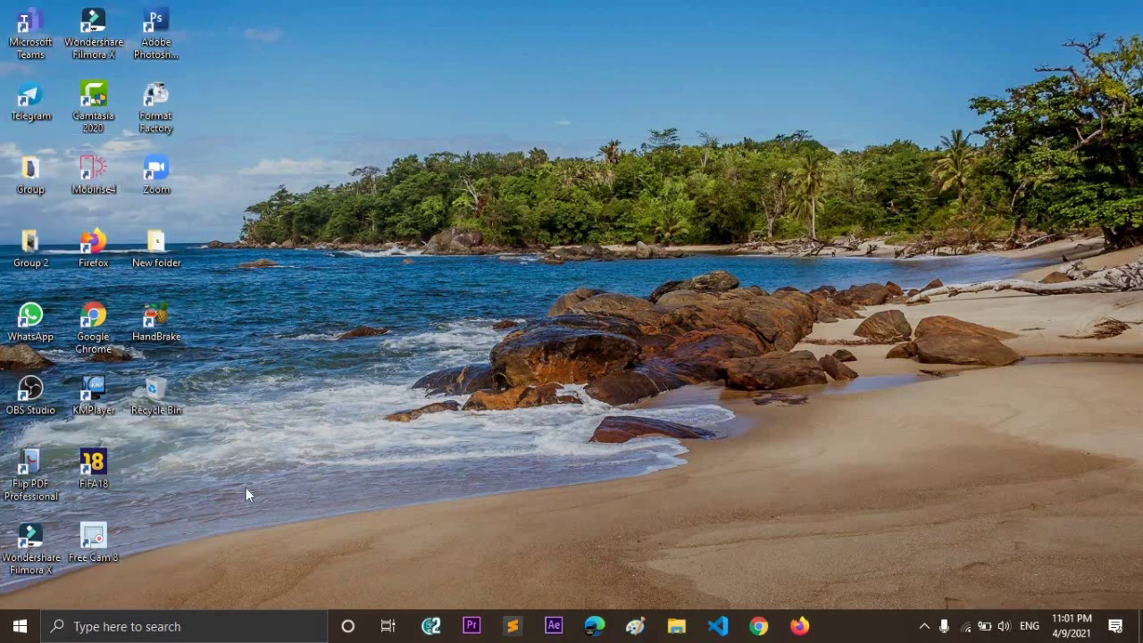
View the Start menu's apps and tiles, view the Windows search panel's suggestions, and close each one
left_click(19, 627)
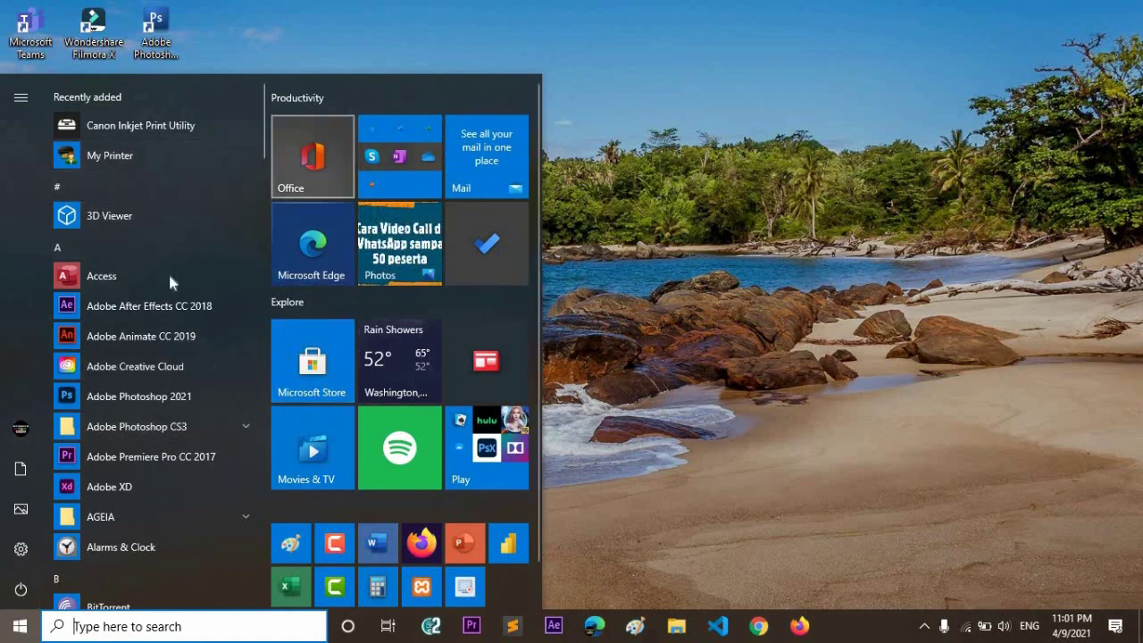
left_click(681, 495)
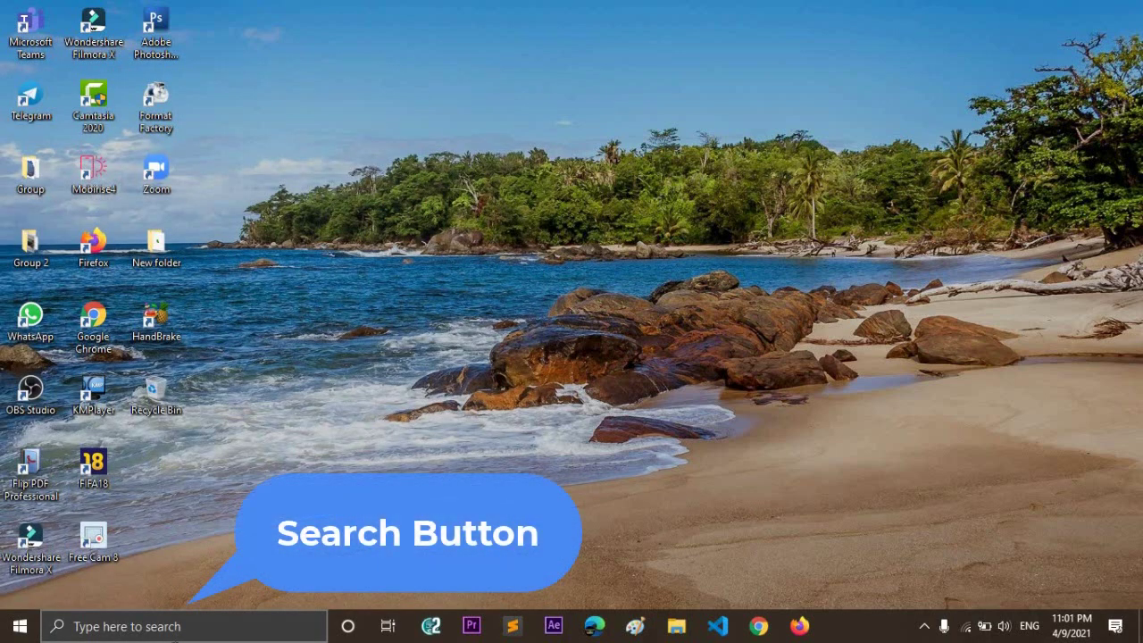
left_click(176, 627)
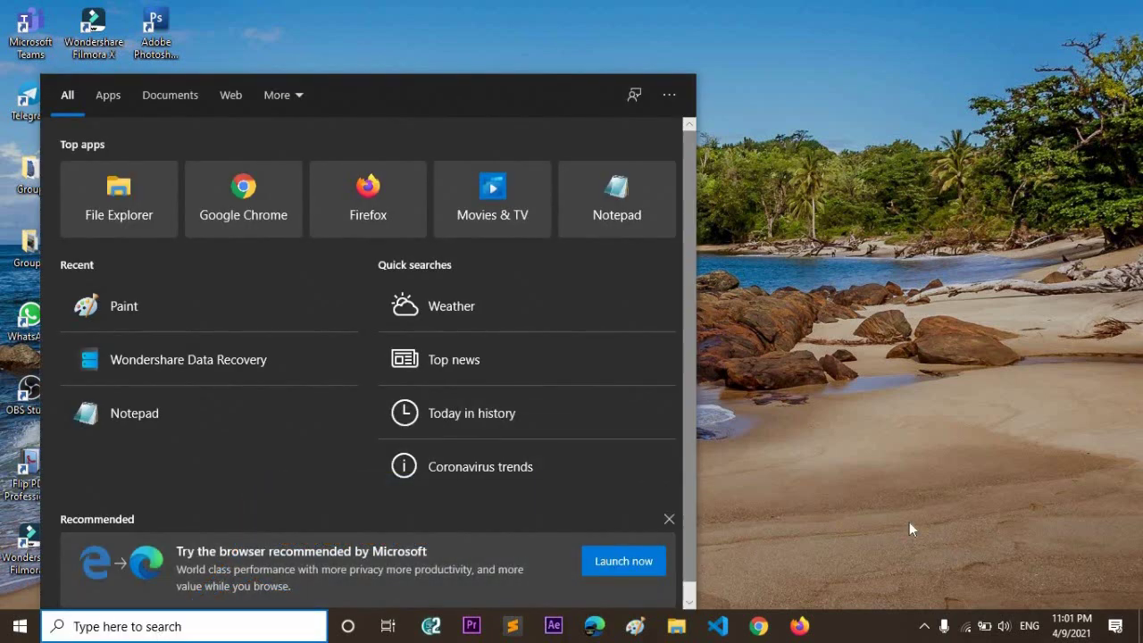
left_click(910, 522)
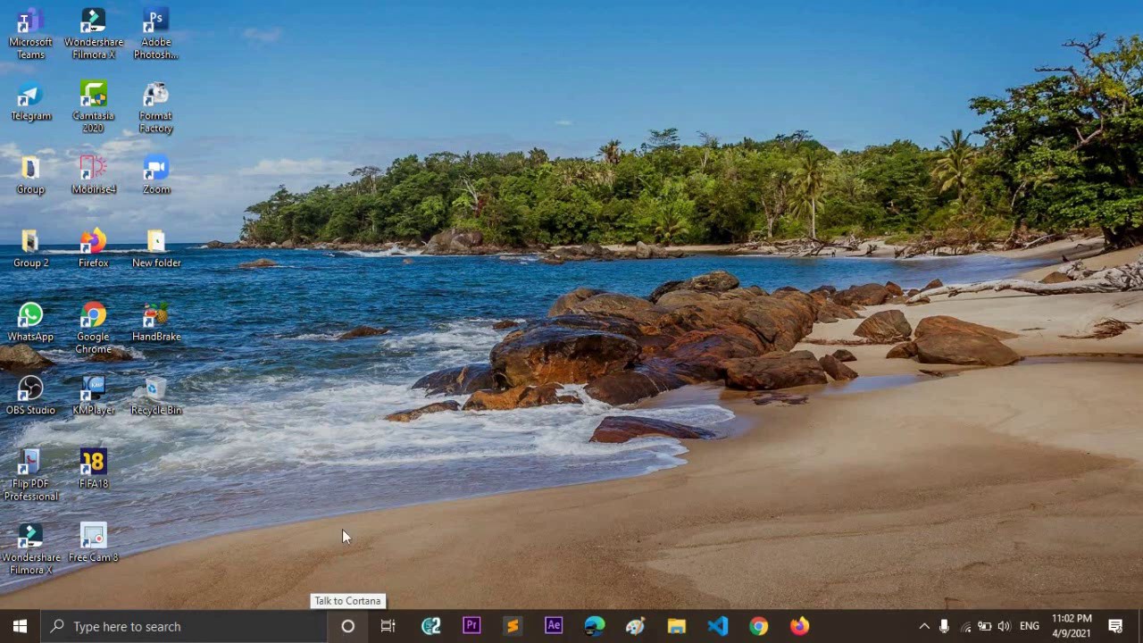
Open Cortana and ask by voice "Hello Cortana what is the weather today"
left_click(348, 629)
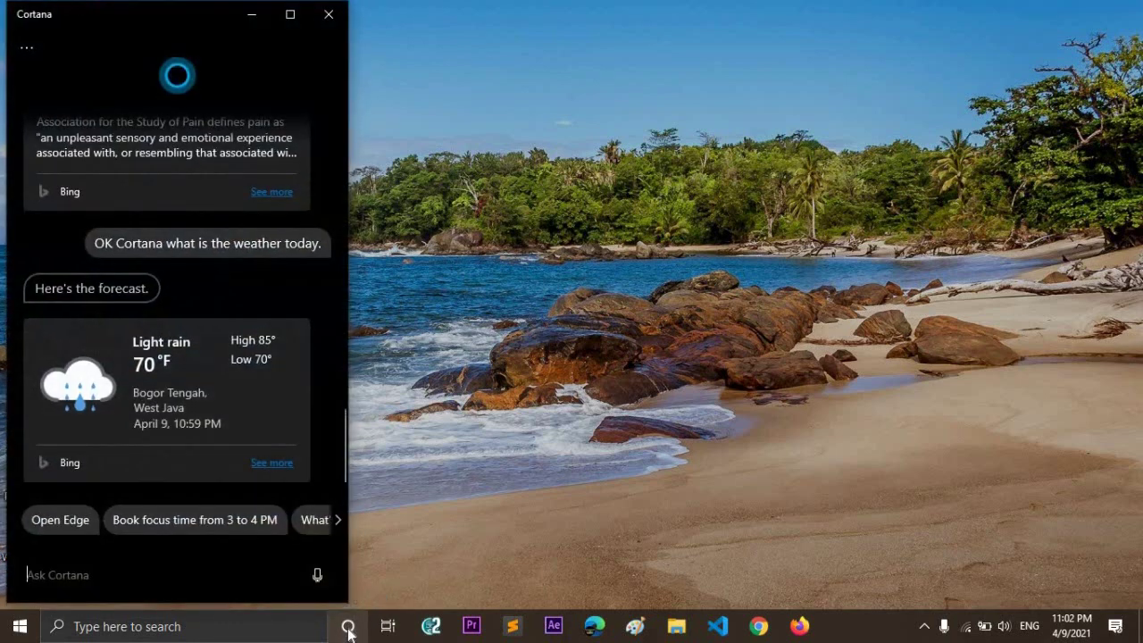
left_click(318, 577)
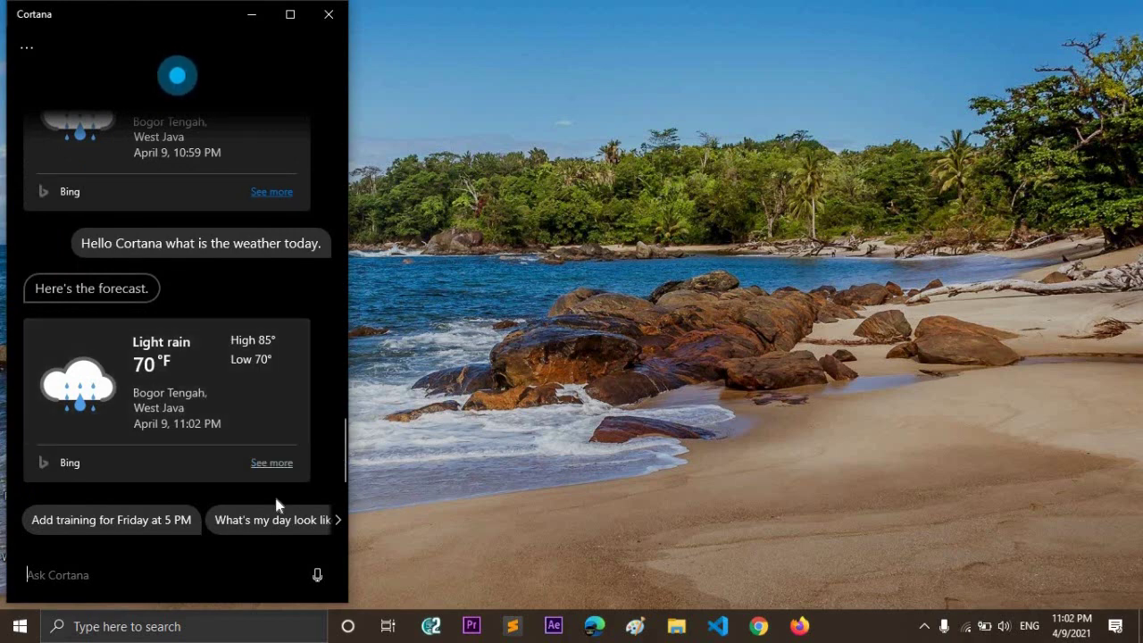
left_click(419, 509)
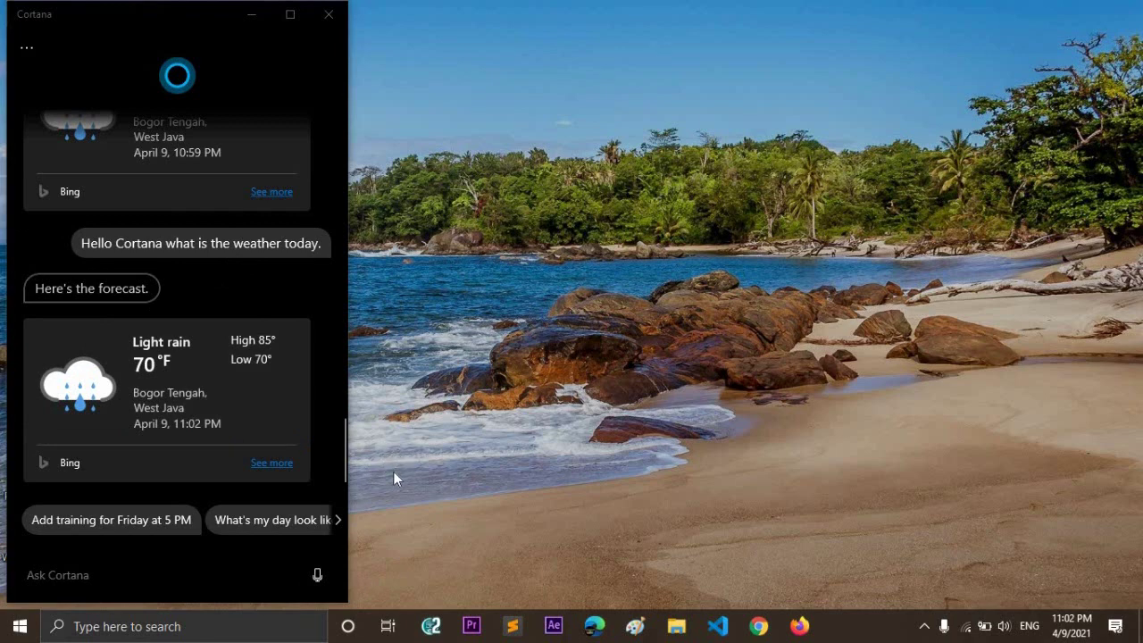
Ask Cortana by voice to open Paint, repeating the request, and close both Paint 3D and Cortana
left_click(320, 575)
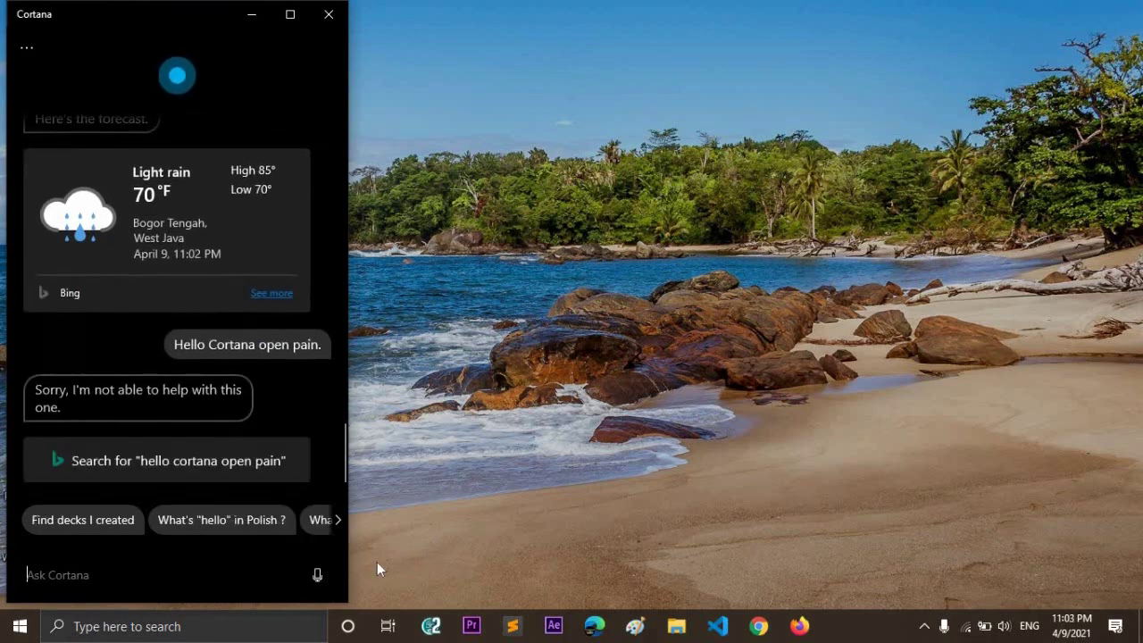
left_click(324, 576)
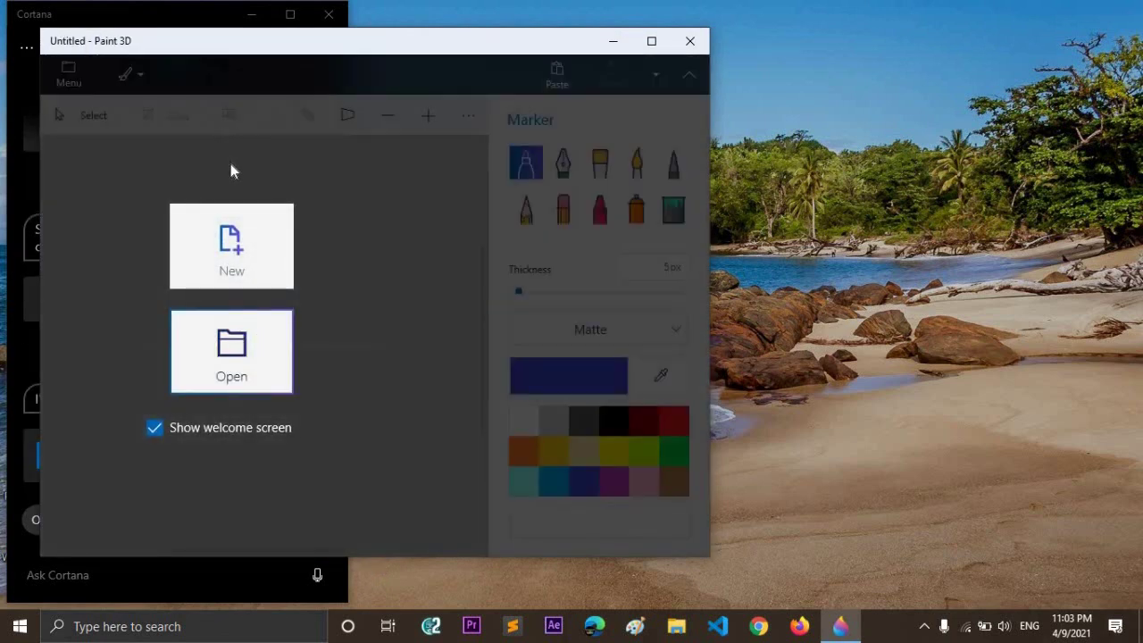
left_click(691, 42)
left_click(329, 15)
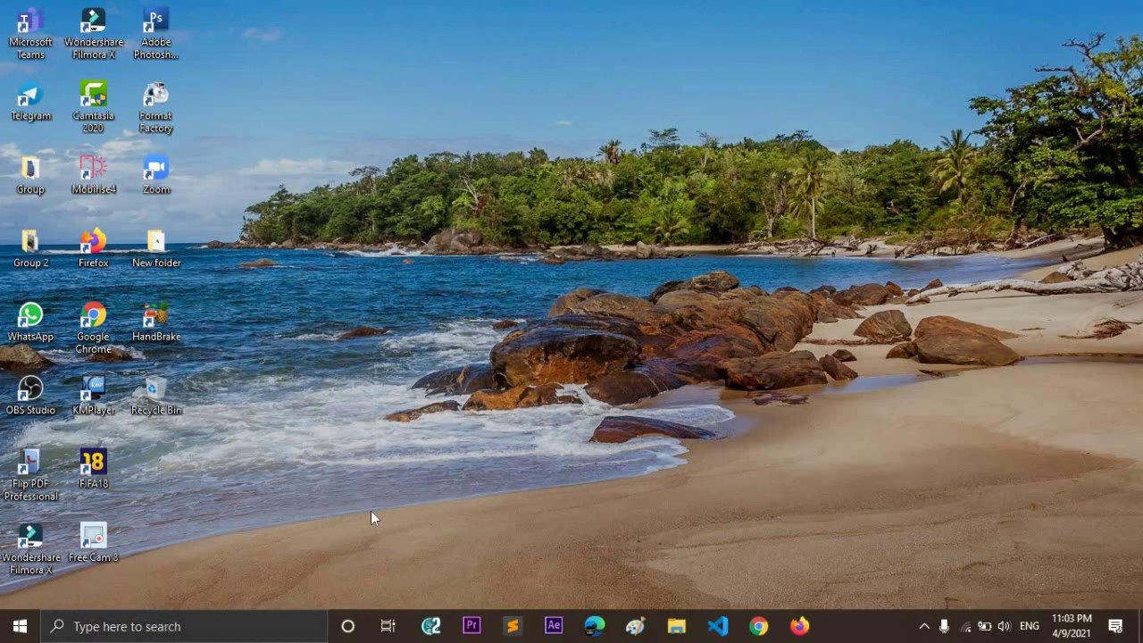
Open Task View, examine the open windows and the timeline of earlier activities, and return to the desktop
left_click(388, 626)
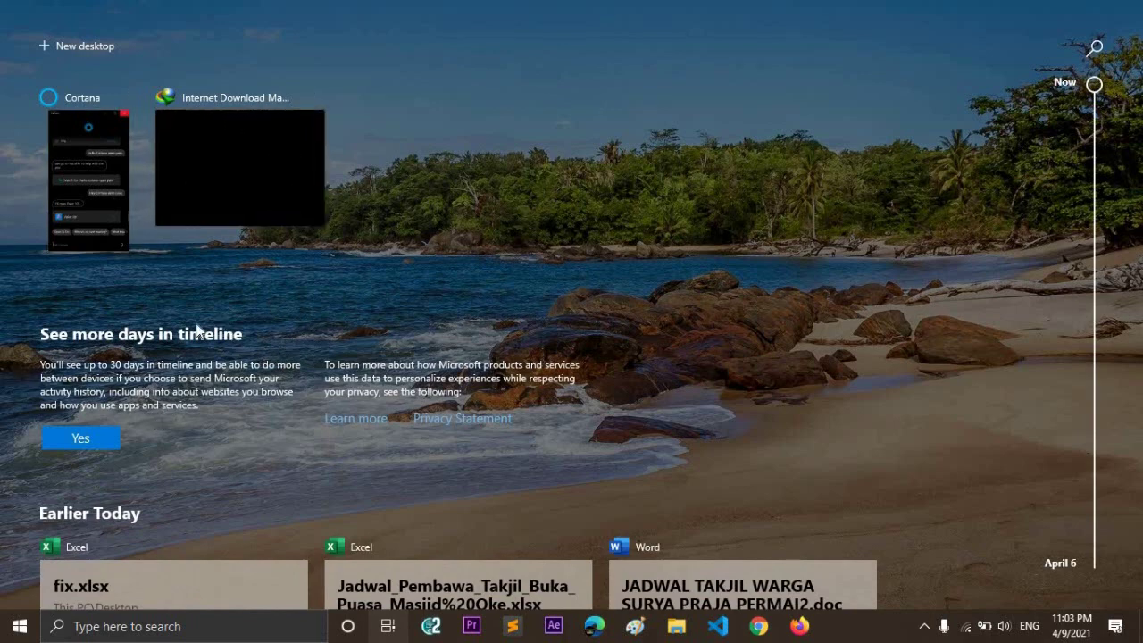
scroll(116, 472, "down", 1)
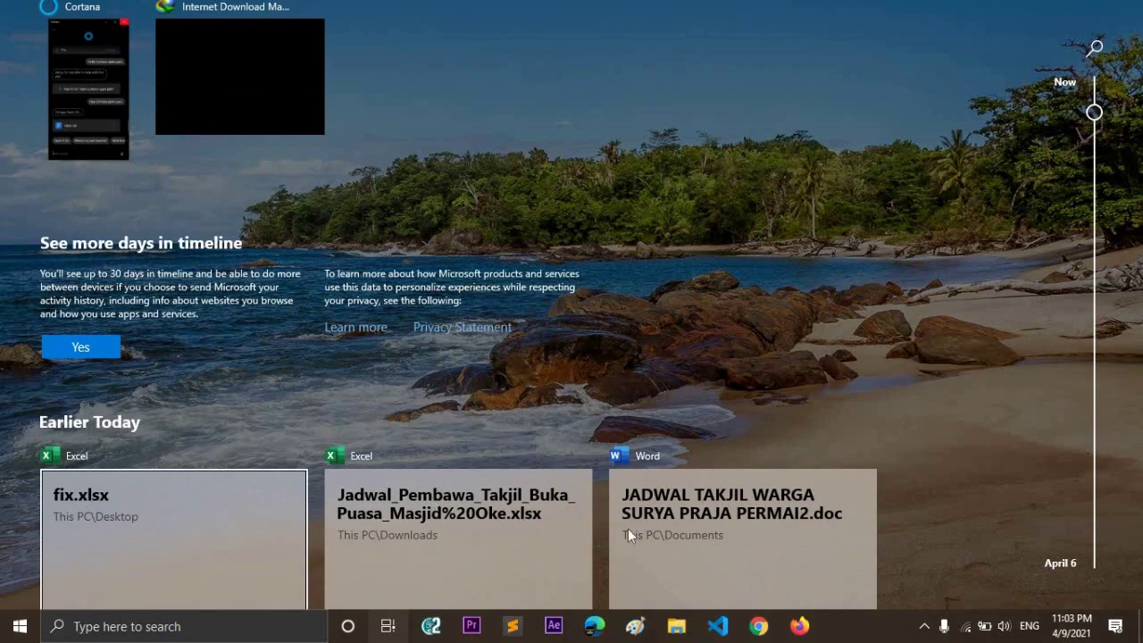
scroll(208, 513, "up", 1)
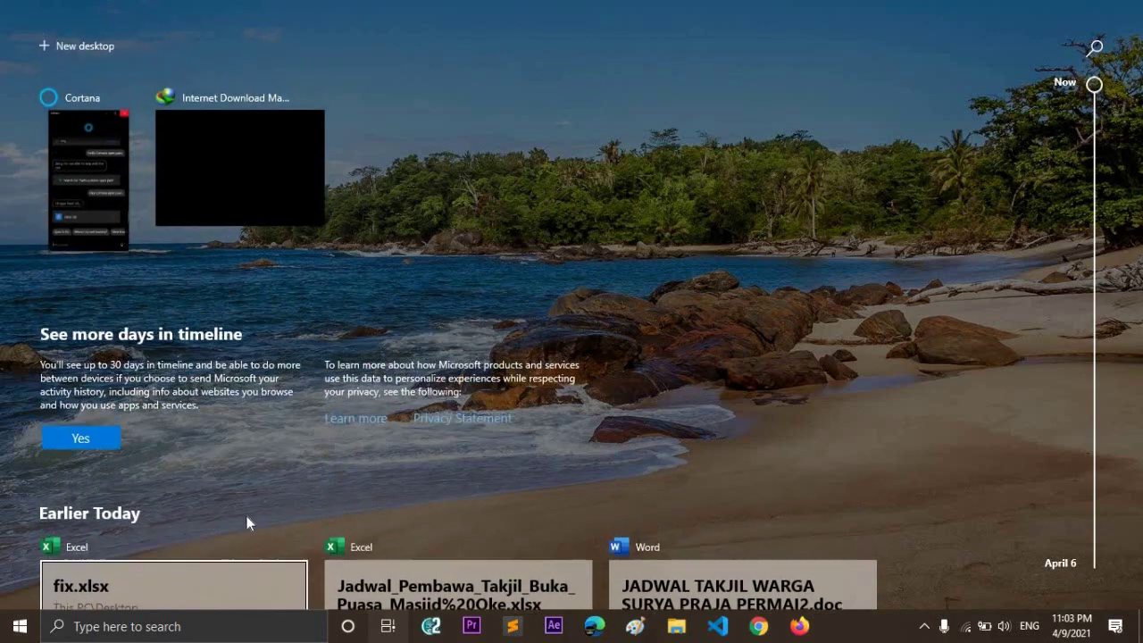
left_click(883, 295)
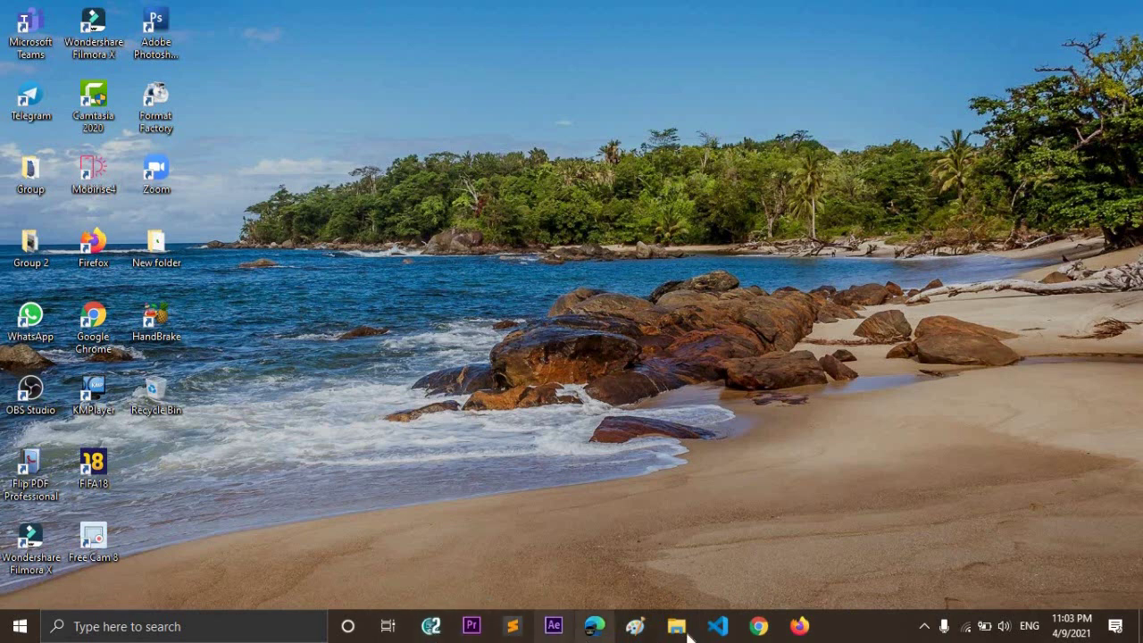
Unpin Adobe Premiere Pro and Sublime Text 3 from the taskbar
left_click(435, 630)
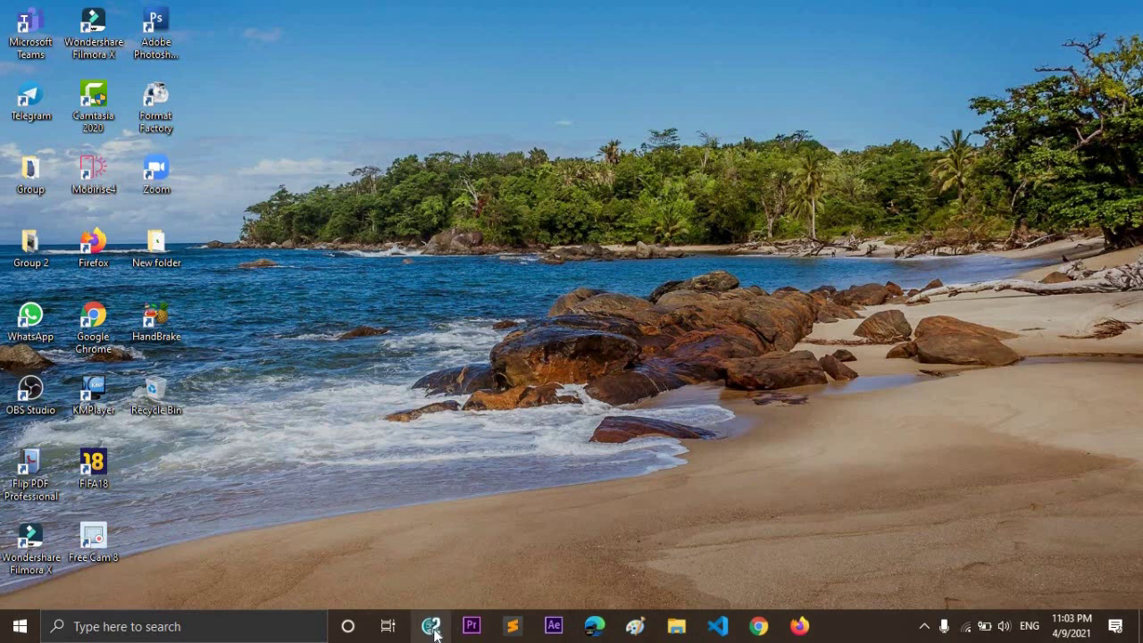
right_click(480, 628)
left_click(461, 606)
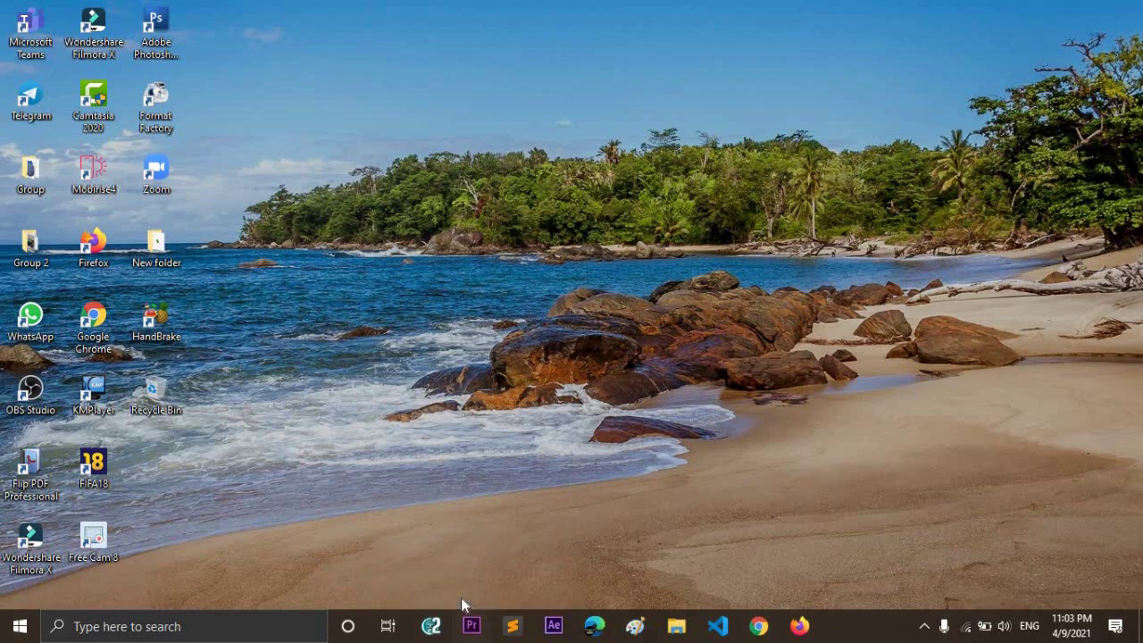
right_click(482, 626)
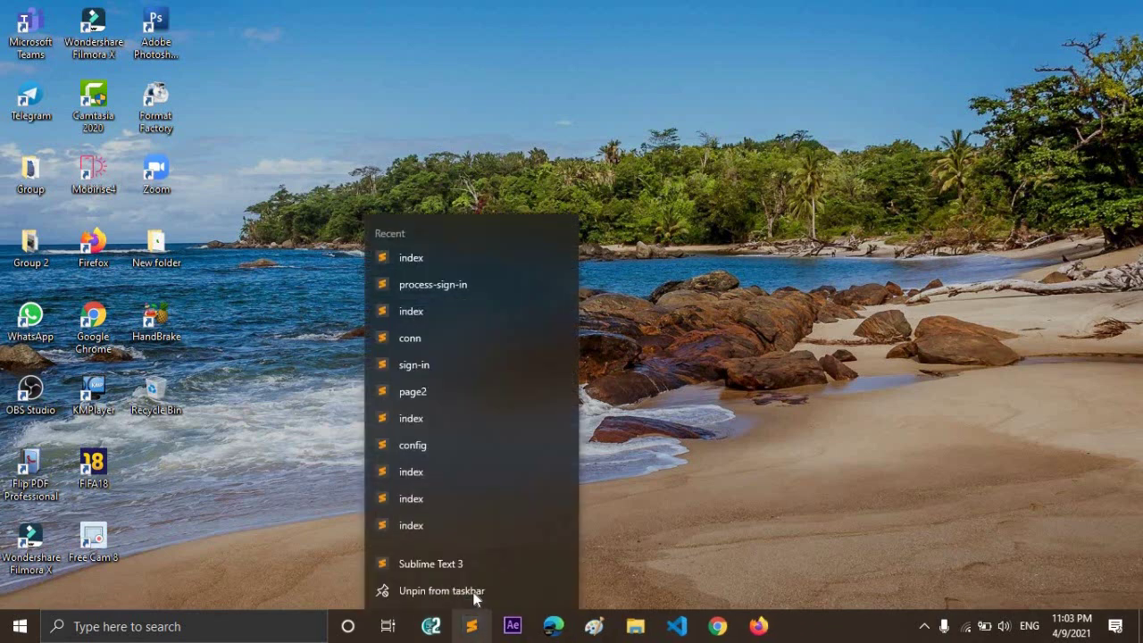
left_click(446, 591)
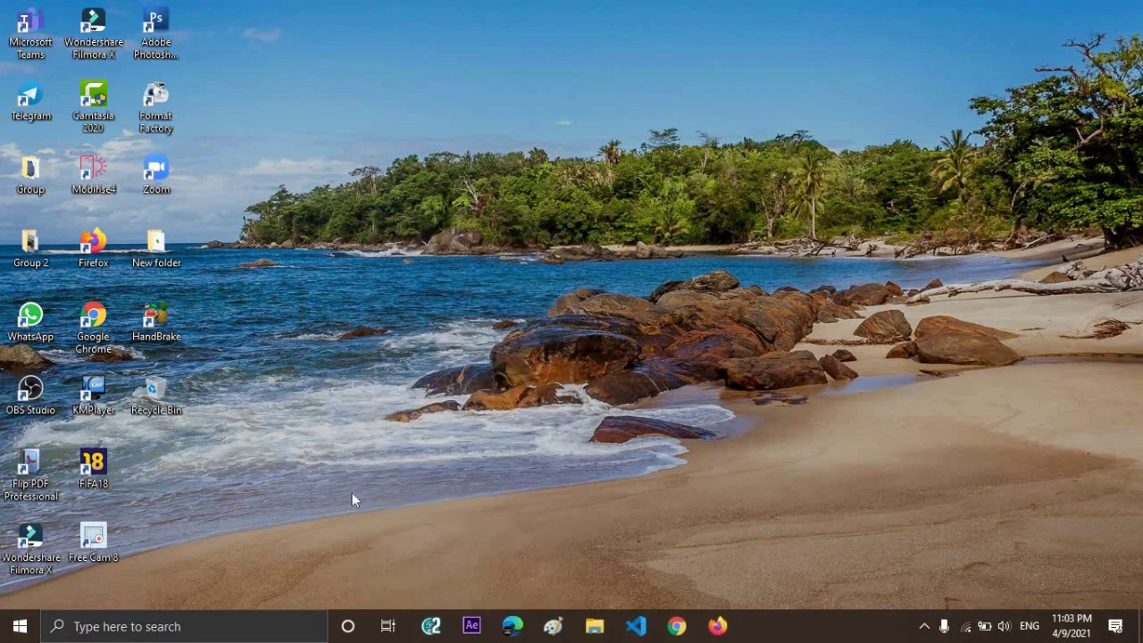
Find Adobe Premiere Pro CC 2017 among the installed apps, pin it to the taskbar, and return to the desktop
left_click(25, 623)
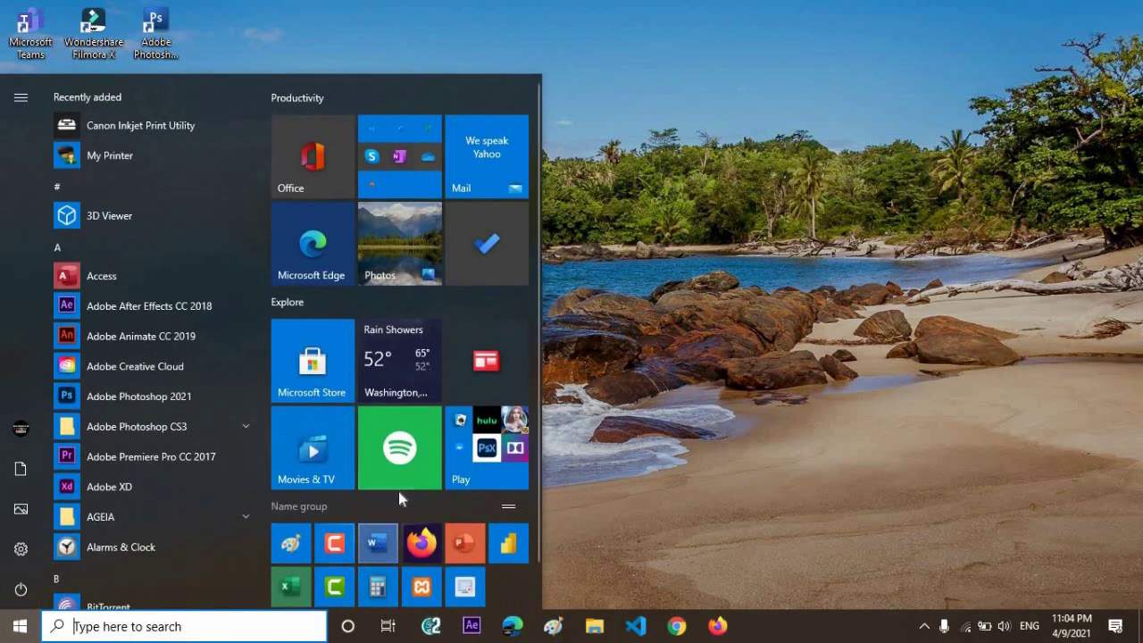
scroll(373, 452, "down", 1)
scroll(127, 397, "down", 1)
scroll(128, 397, "down", 2)
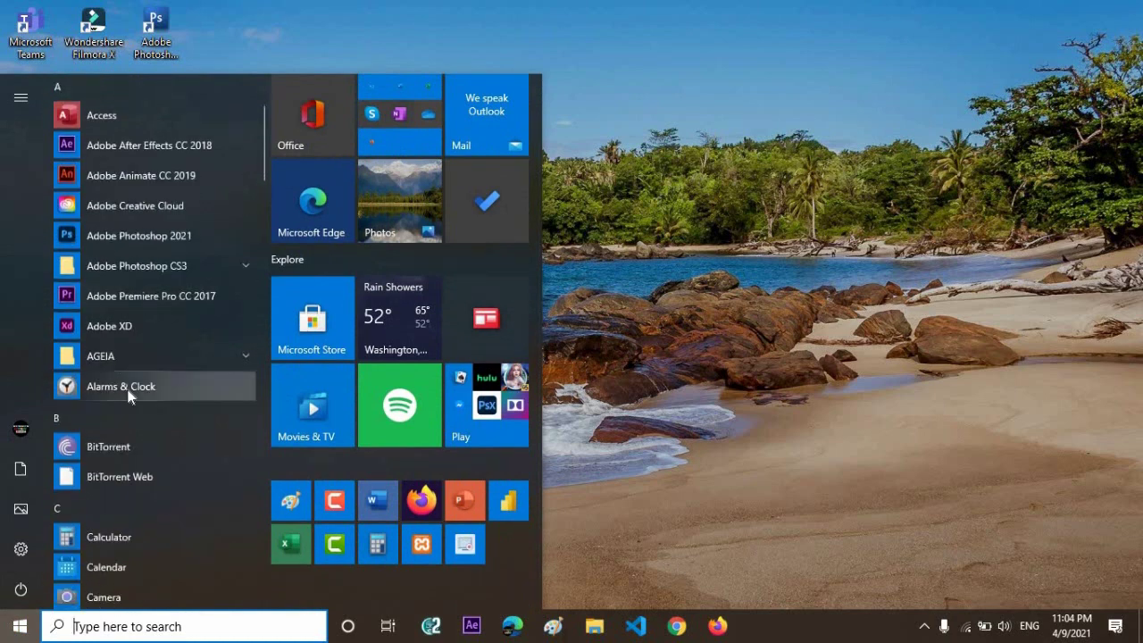
scroll(166, 386, "up", 2)
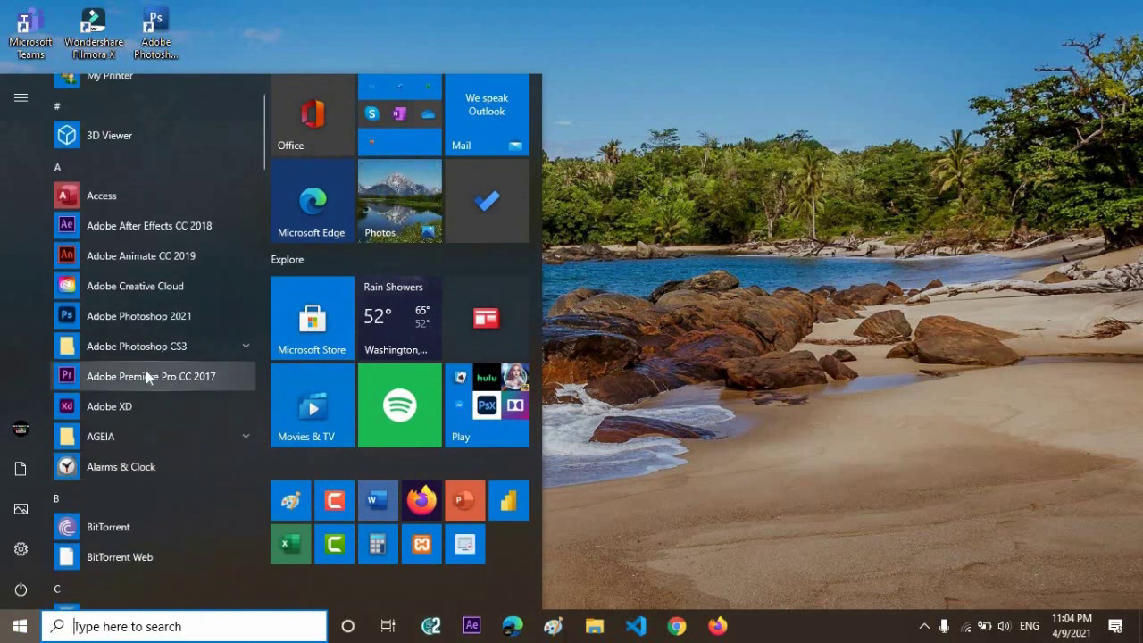
right_click(146, 374)
mouse_move(340, 420)
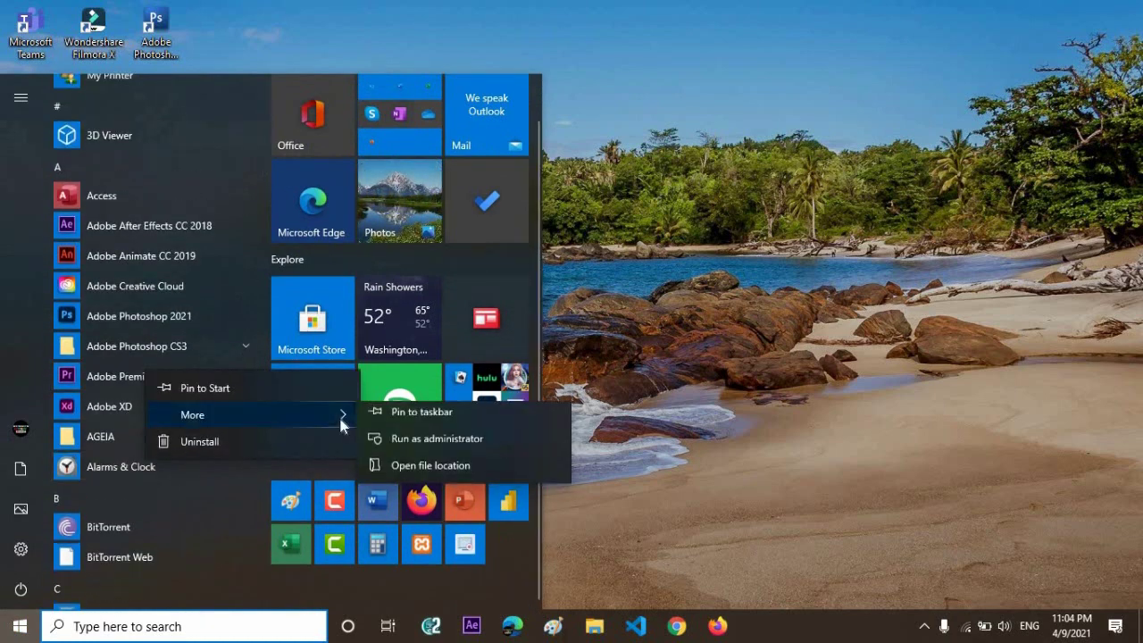
left_click(426, 426)
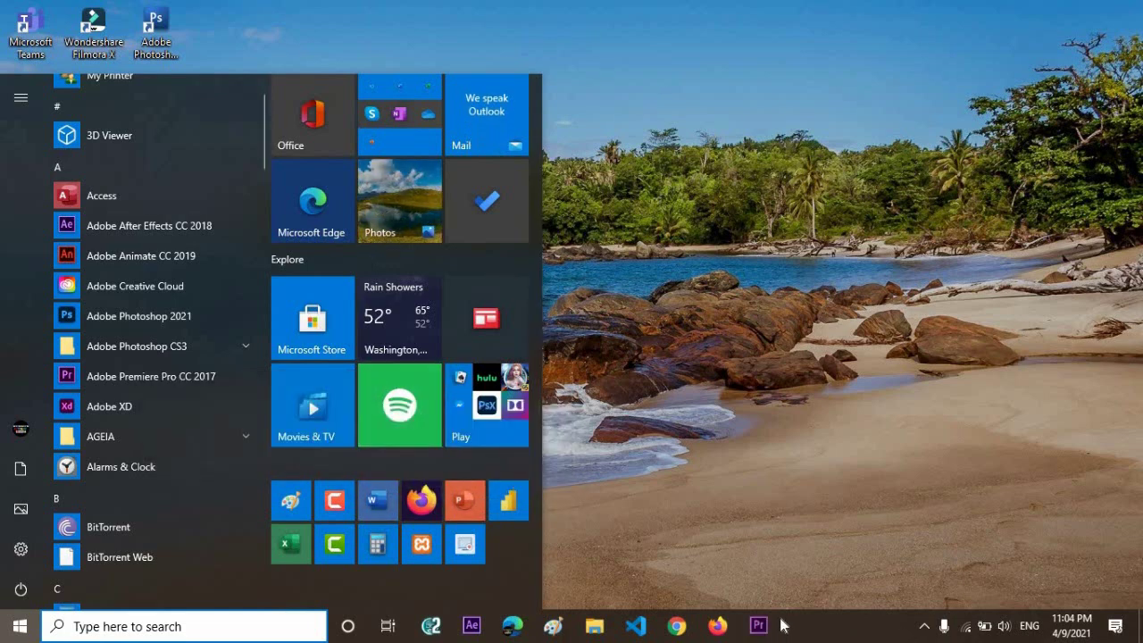
left_click(752, 565)
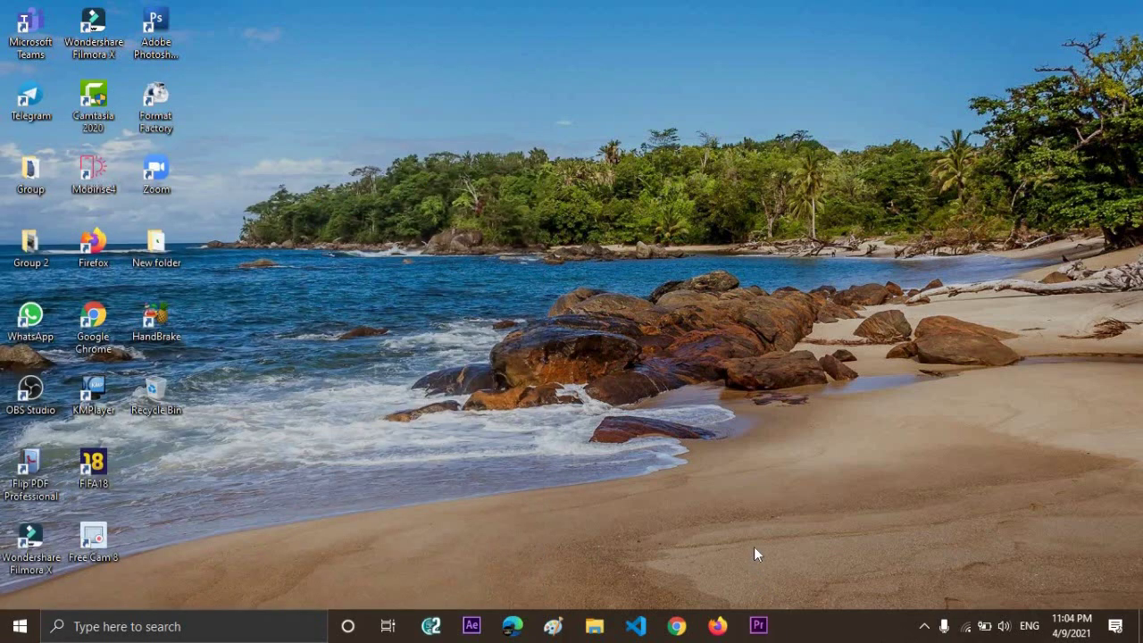
View the hidden notification area icons, and open the clock's calendar and close it again
left_click(924, 628)
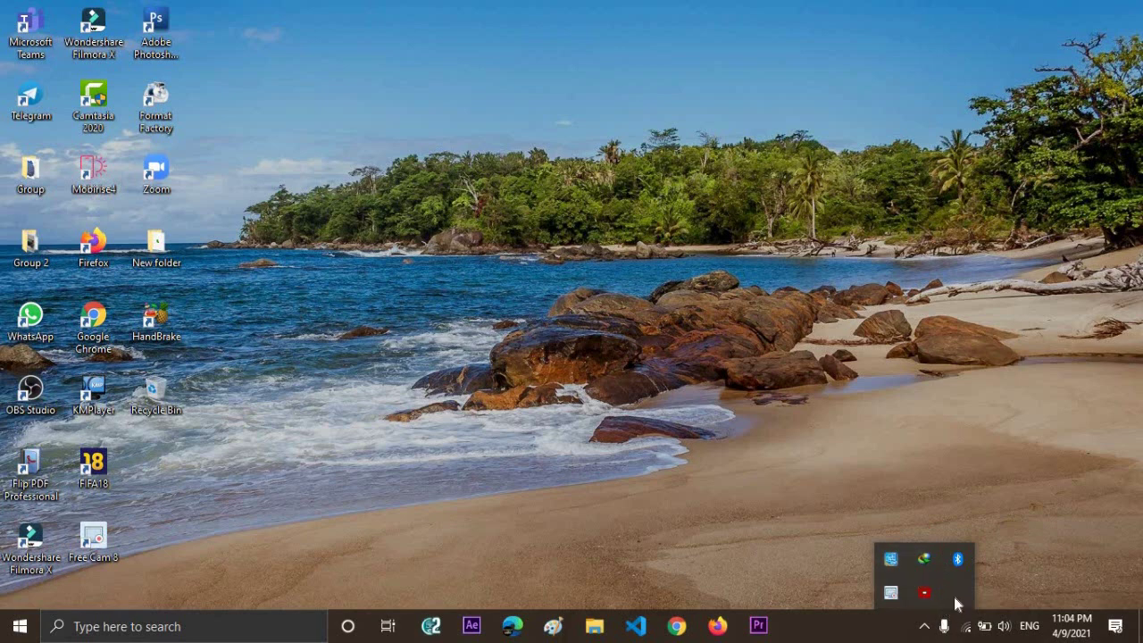
left_click(1039, 557)
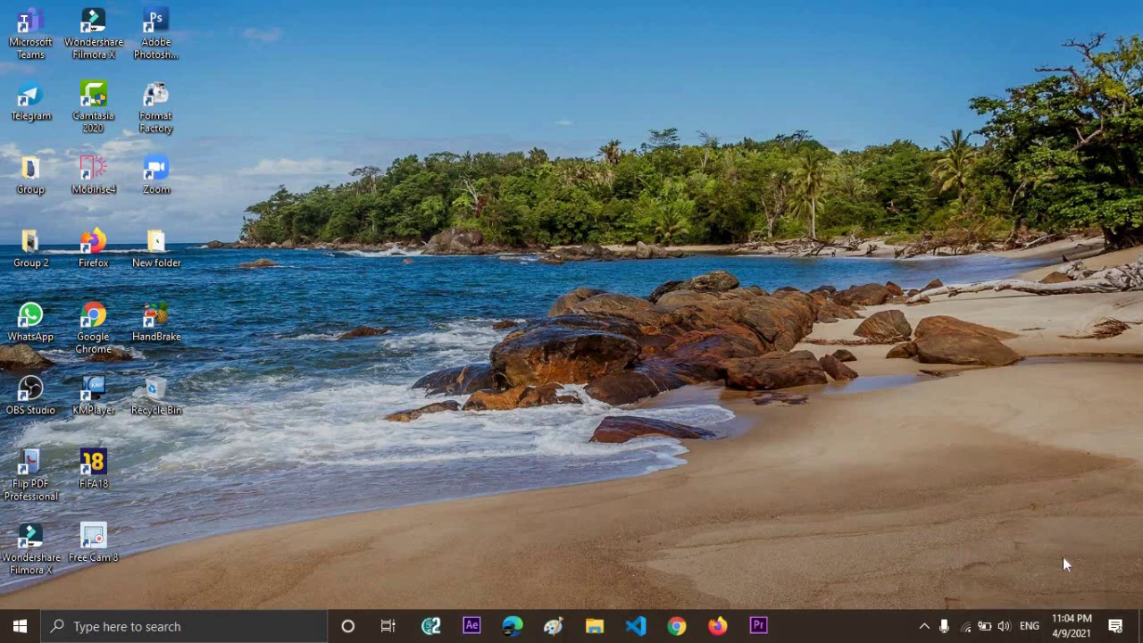
left_click(1074, 625)
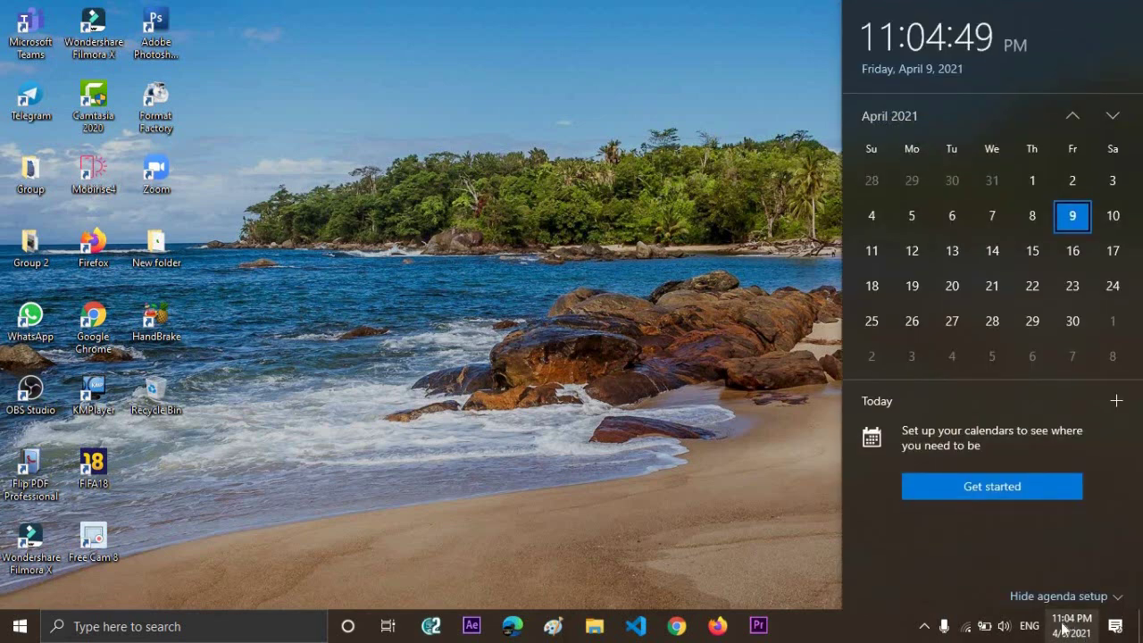
left_click(792, 524)
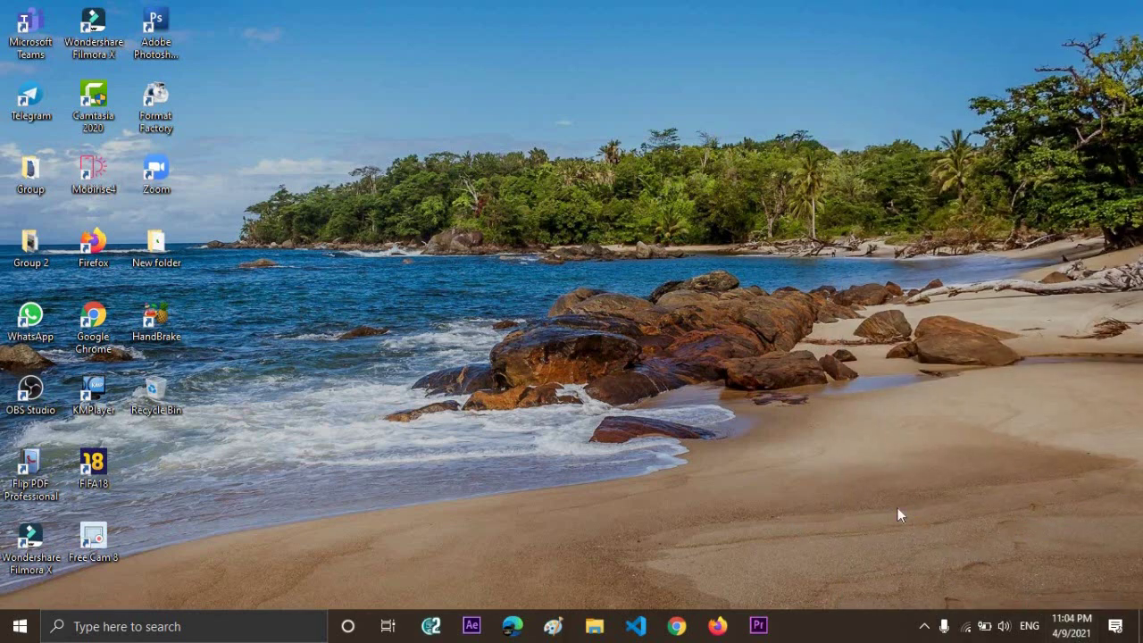
Open the Date & time settings from the taskbar clock, look them over and close Settings
right_click(1069, 628)
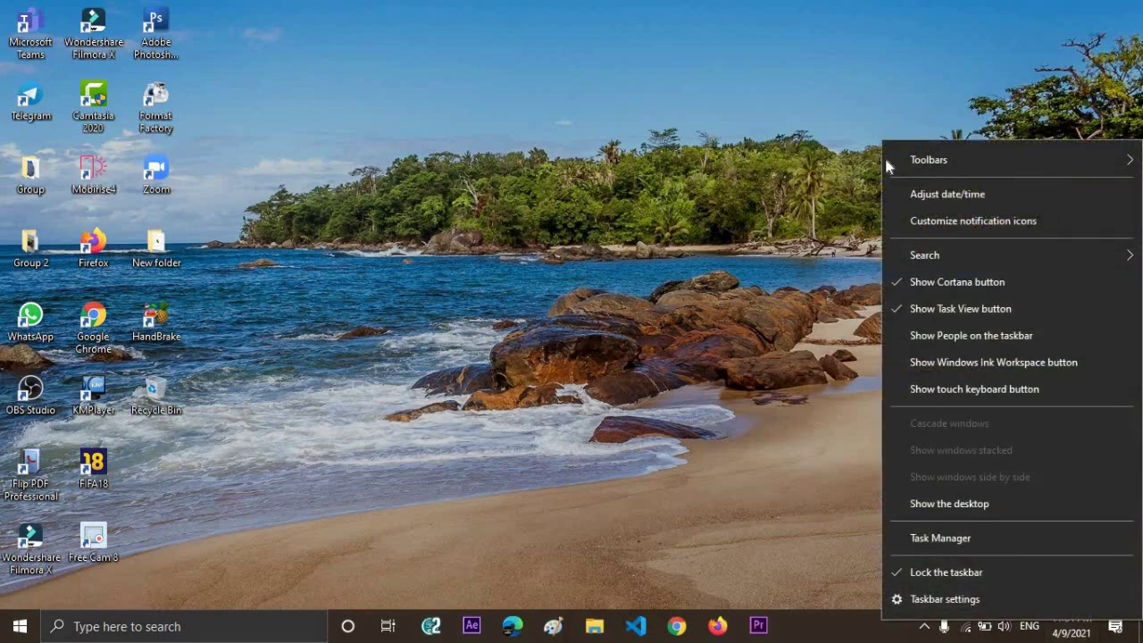
left_click(940, 202)
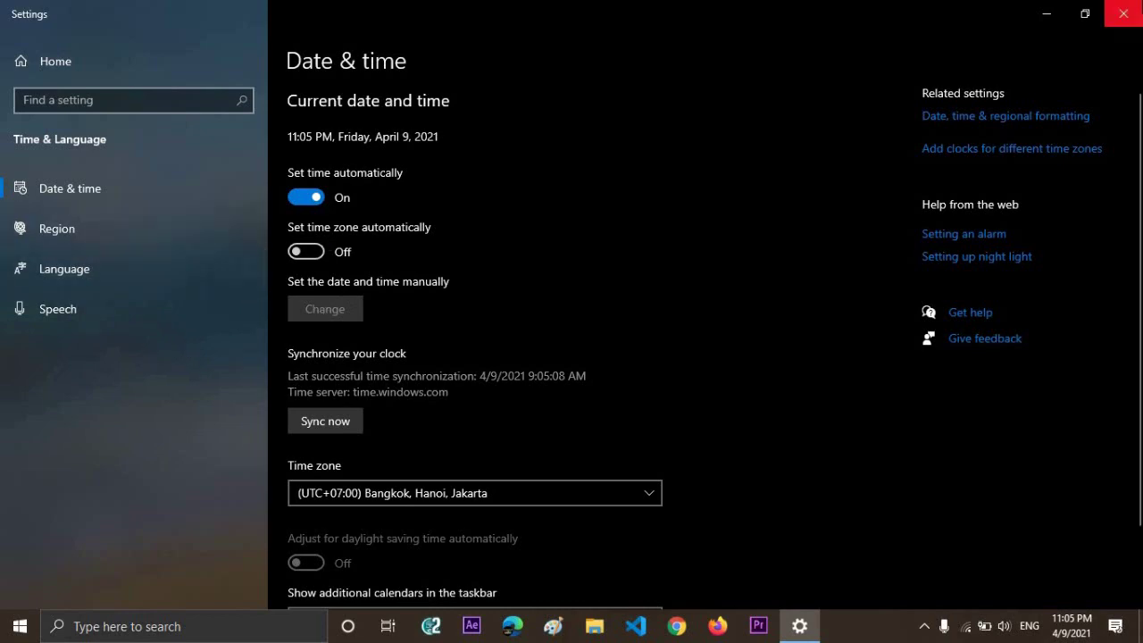
left_click(1124, 13)
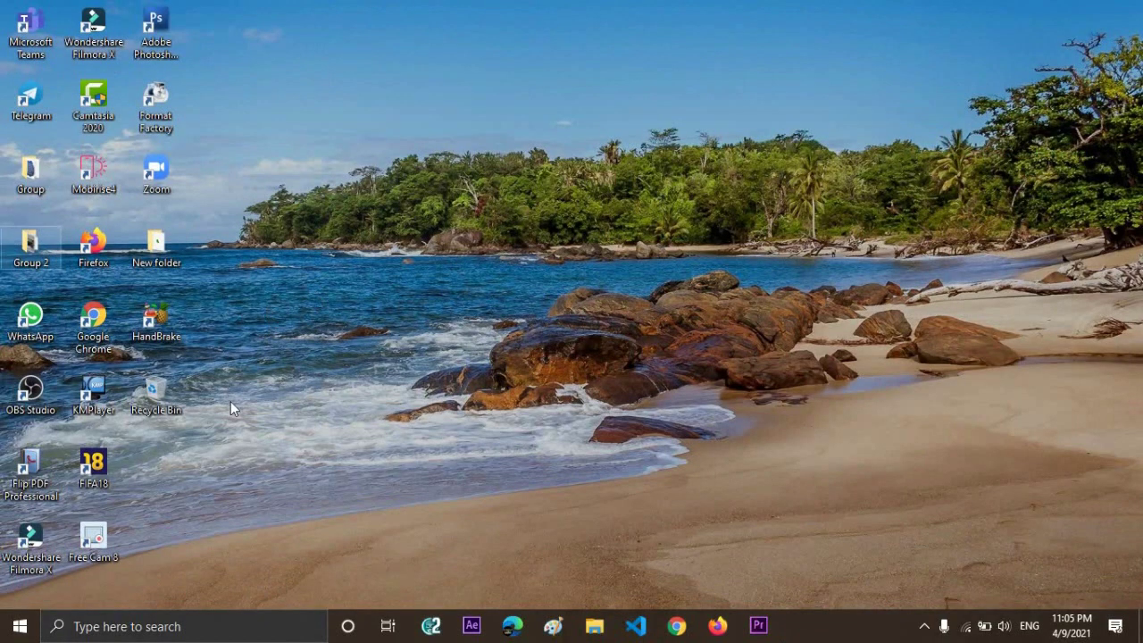
Change the desktop icon size to medium and then to large
left_click_drag(283, 511, 2, 2)
left_click(346, 268)
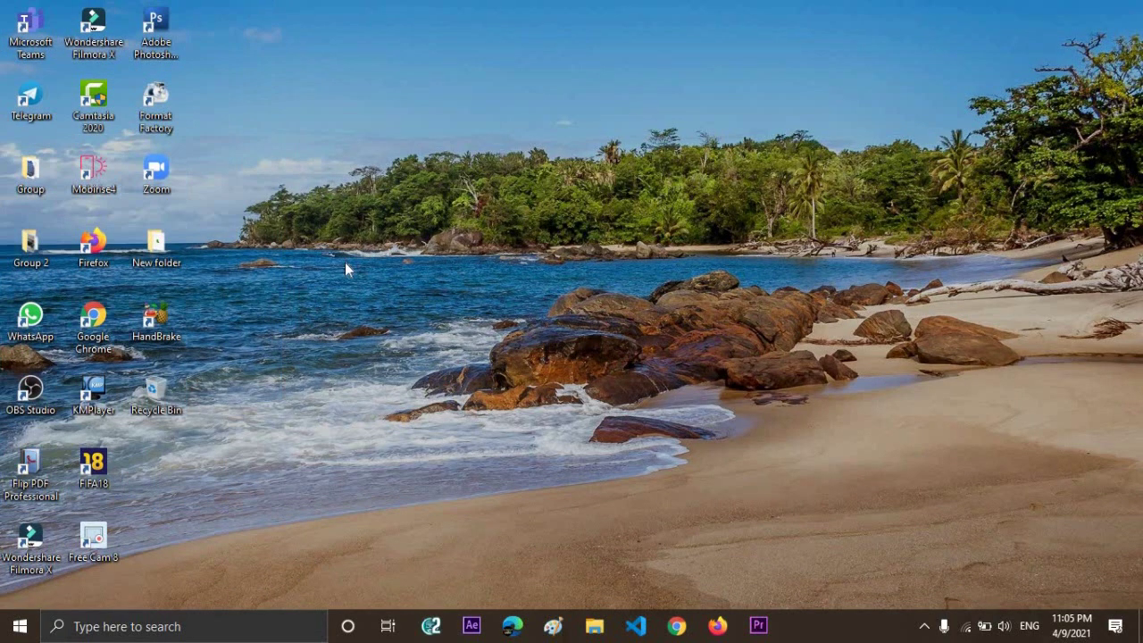
right_click(284, 75)
mouse_move(443, 89)
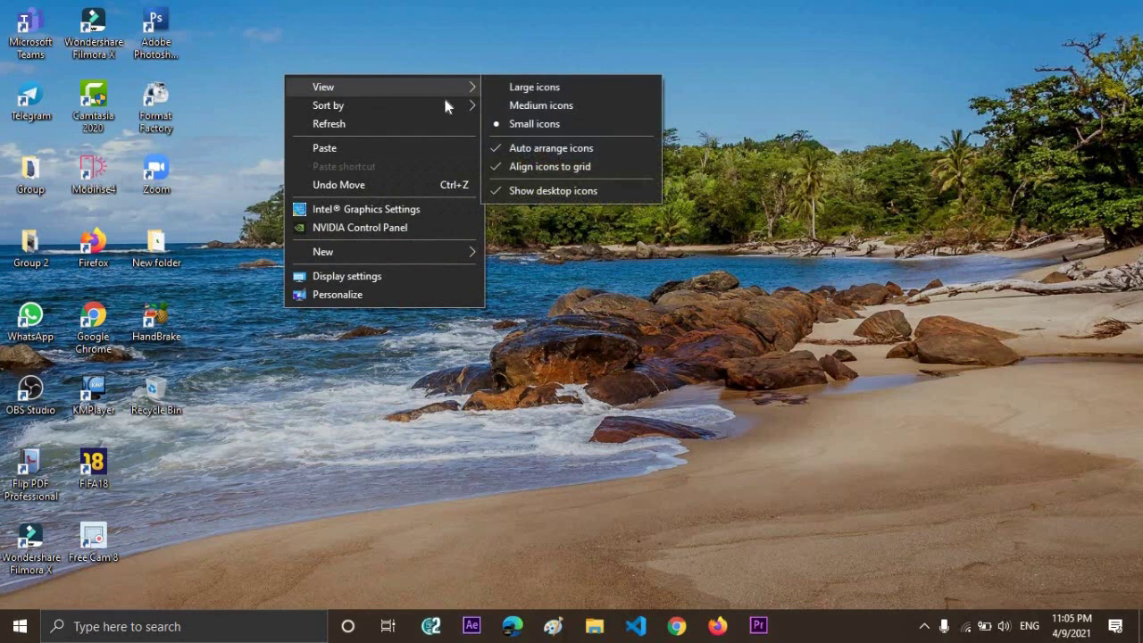
left_click(553, 106)
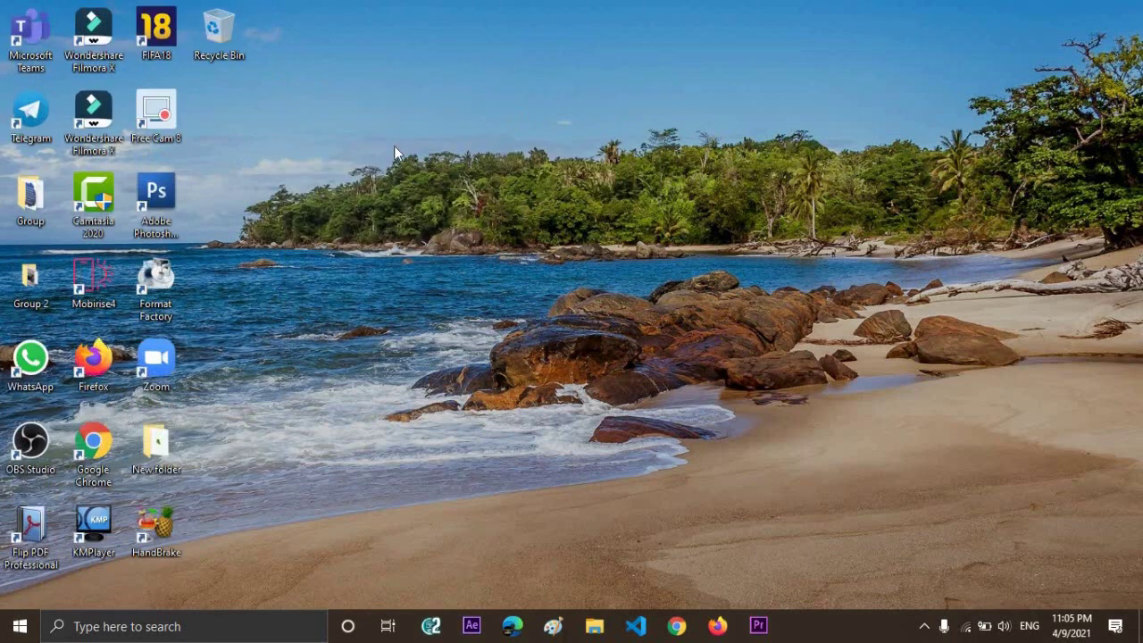
right_click(359, 105)
mouse_move(393, 115)
left_click(595, 120)
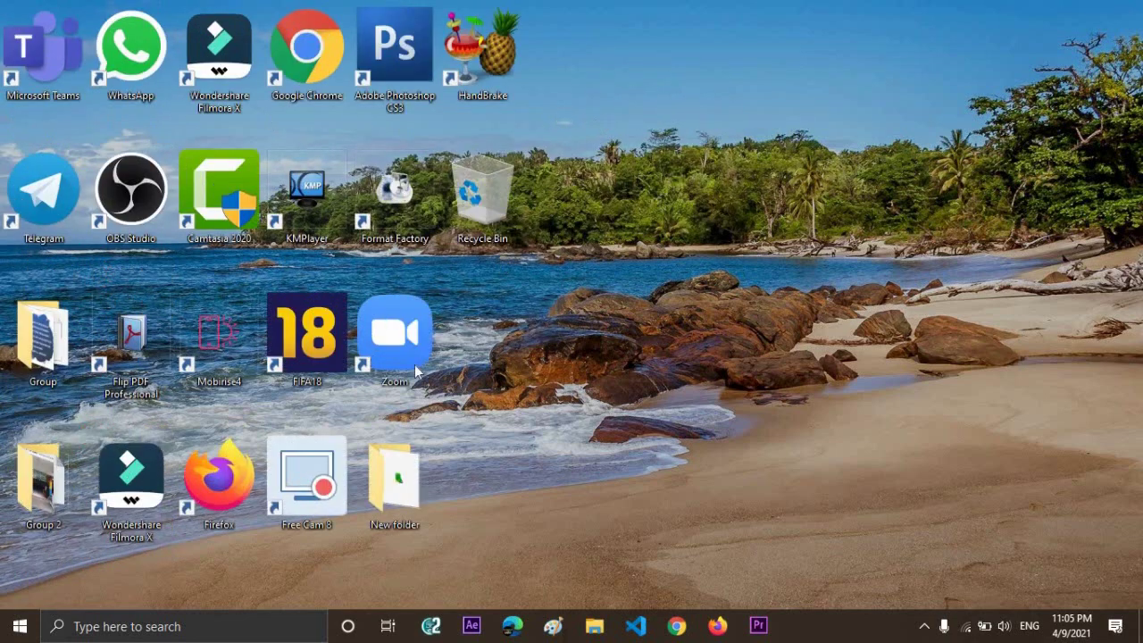
Set the desktop icons to small icons
right_click(635, 20)
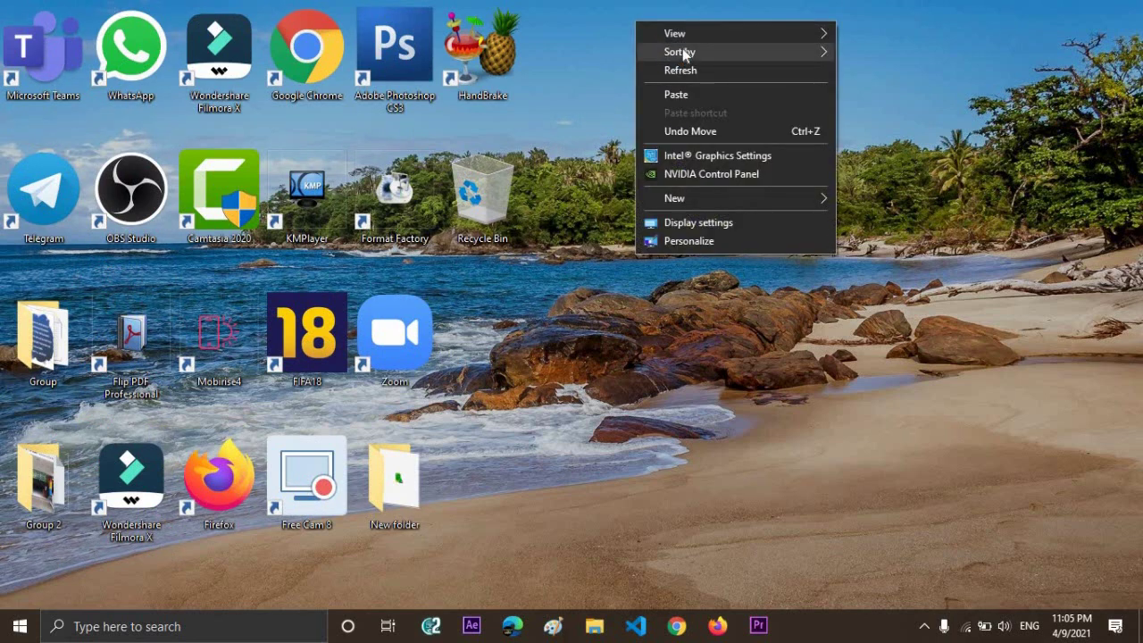
mouse_move(706, 33)
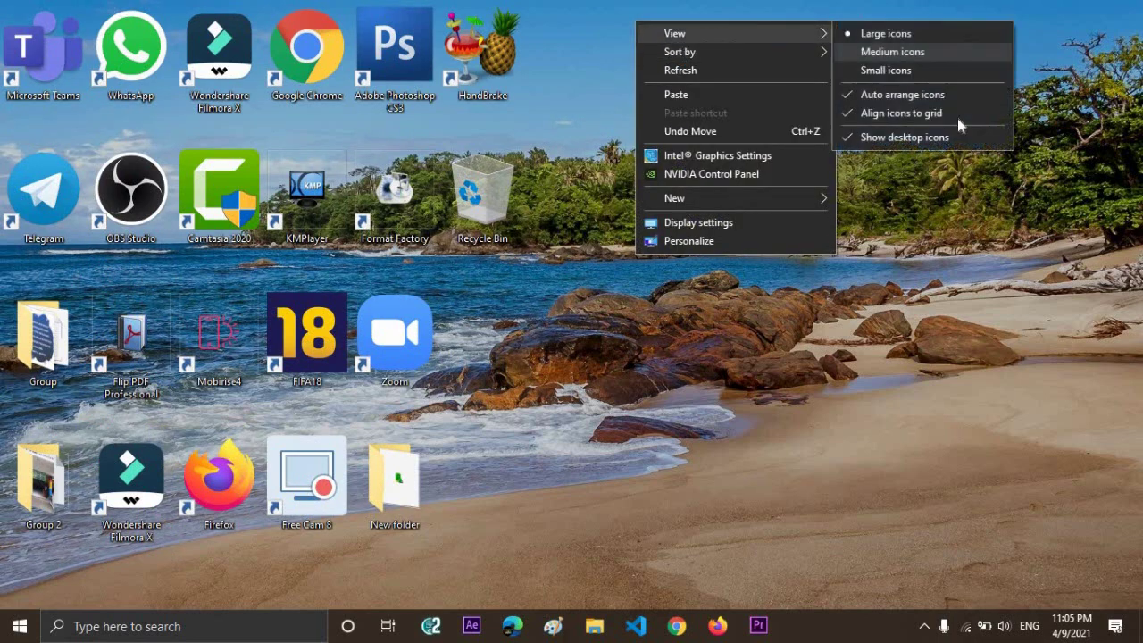
left_click(917, 72)
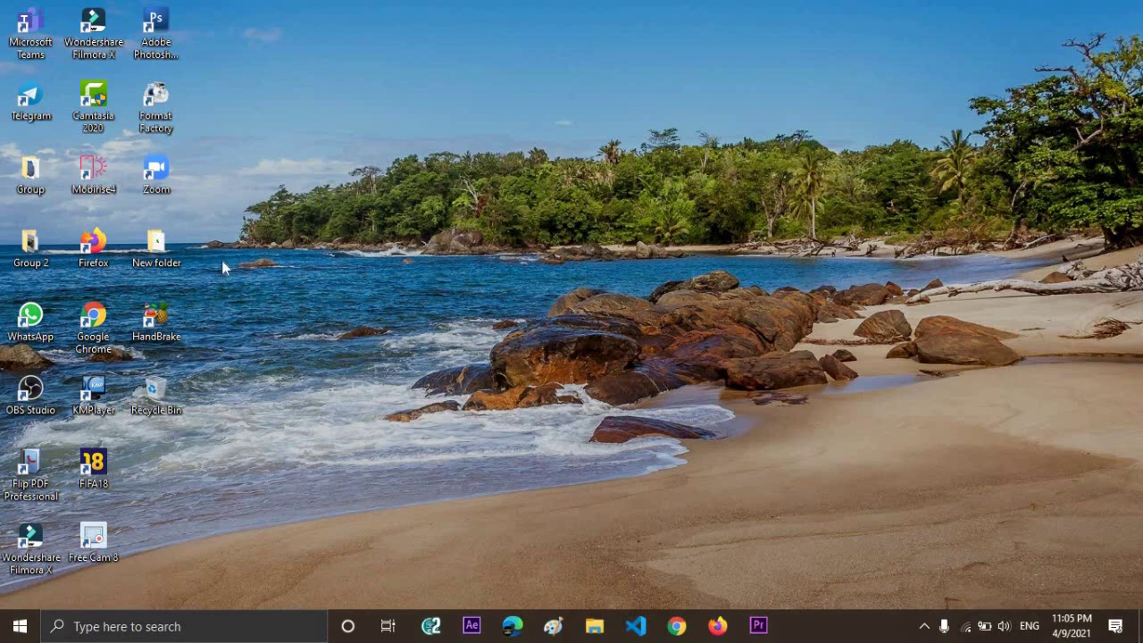
Turn off automatic arrangement of the desktop icons
right_click(289, 193)
mouse_move(331, 198)
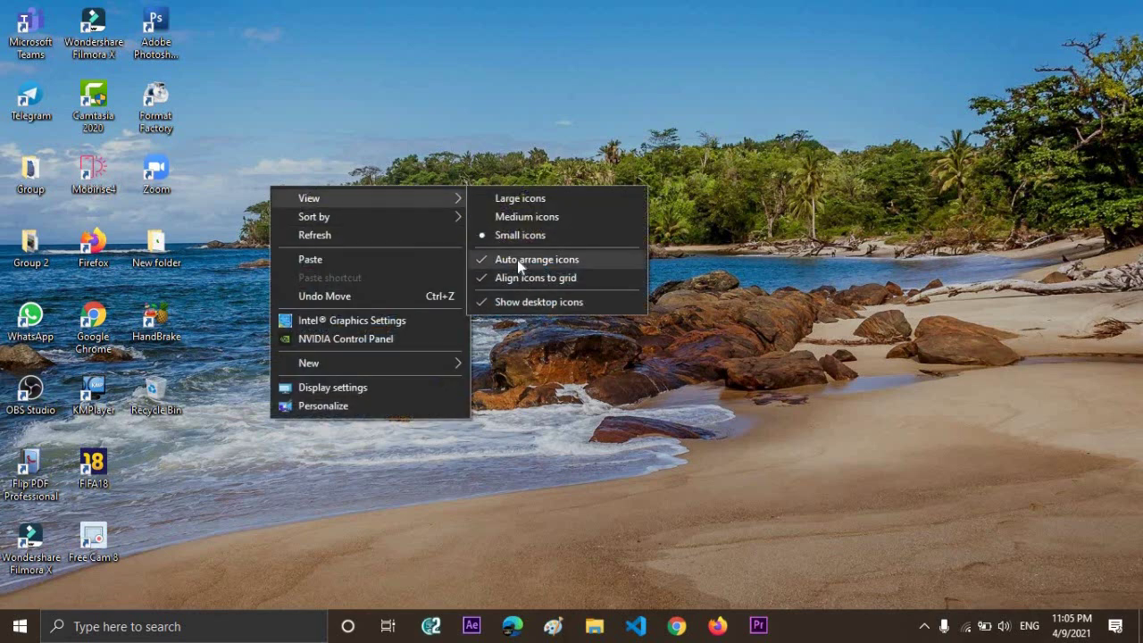
left_click(517, 260)
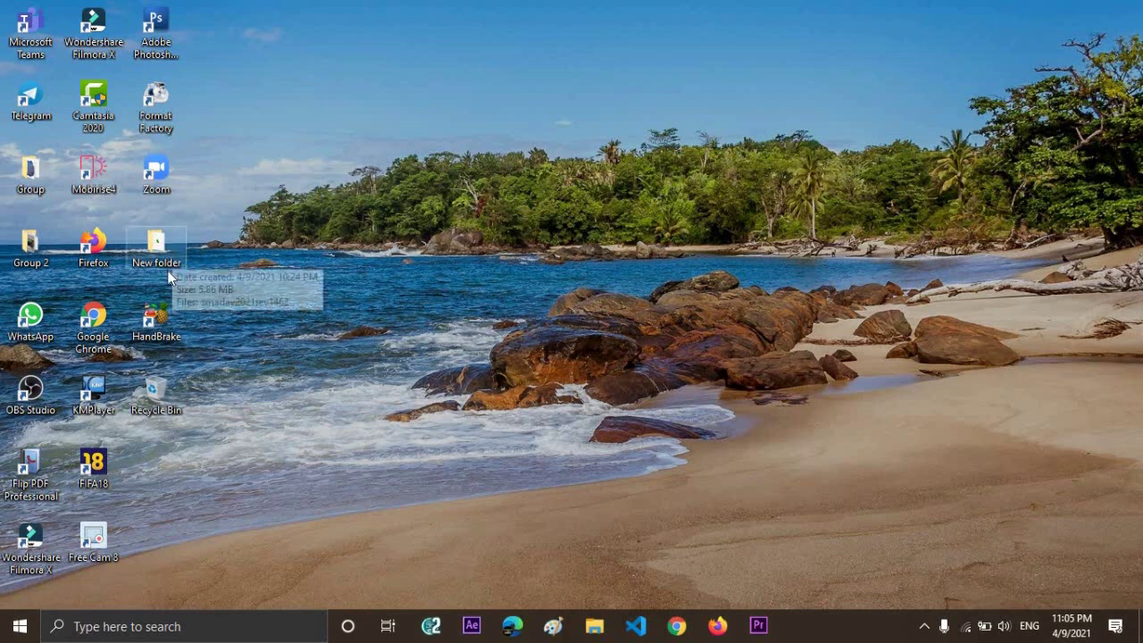
Move the New folder icon onto an empty part of the desktop and back to its place, repeating the move
left_click_drag(164, 266, 808, 189)
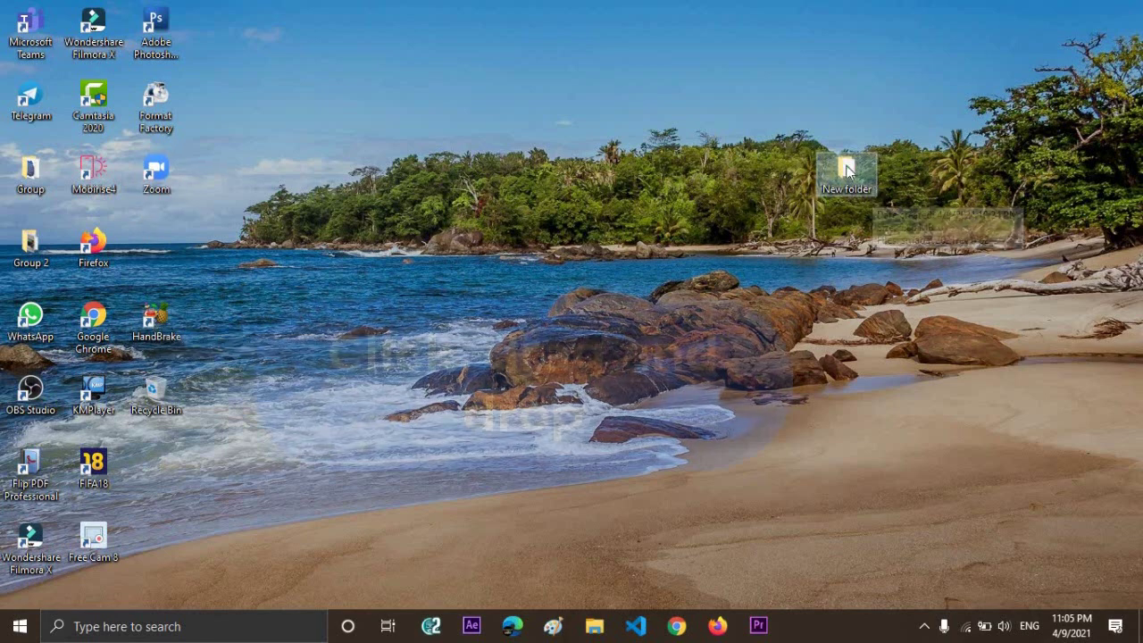
left_click_drag(177, 252, 178, 260)
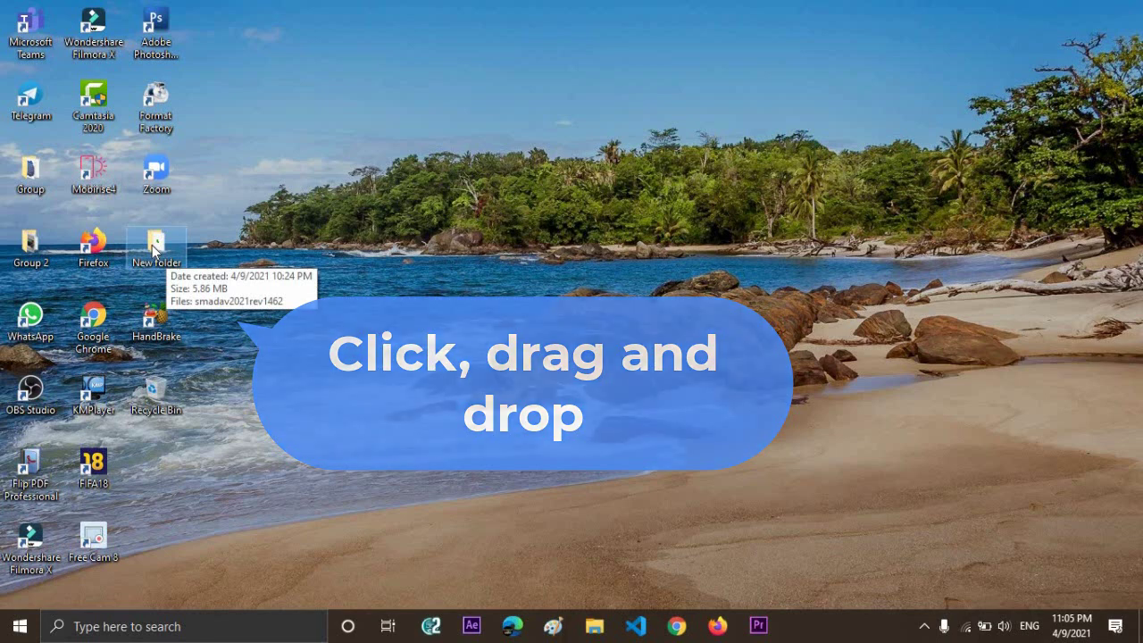
left_click_drag(154, 249, 860, 258)
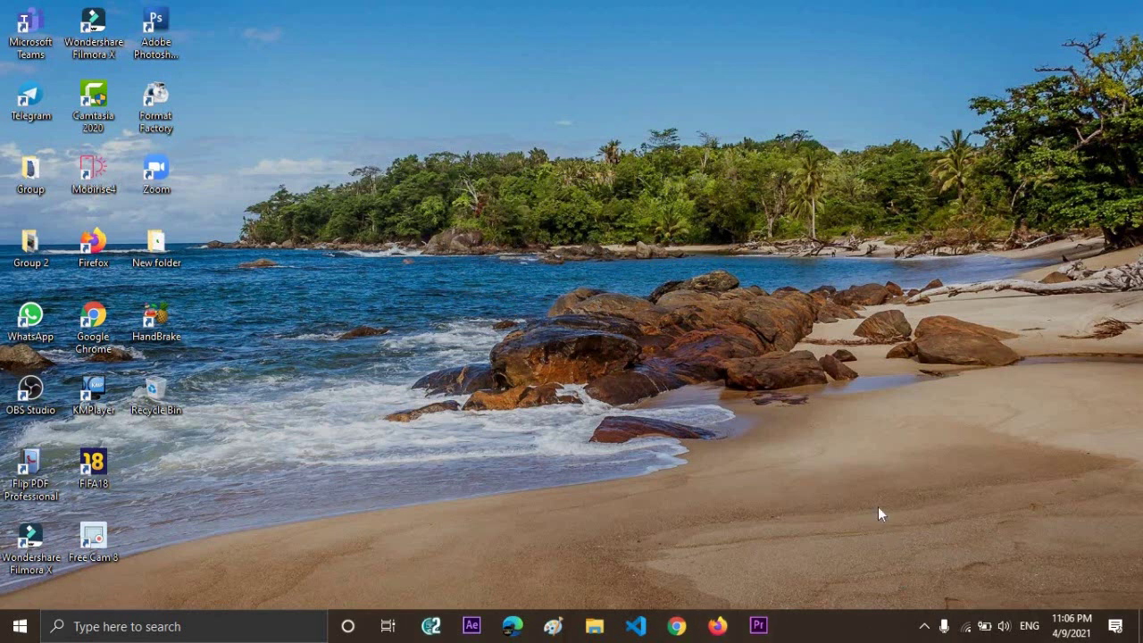
Set the desktop background to the blue Windows logo picture in the Personalization settings and close Settings
right_click(575, 257)
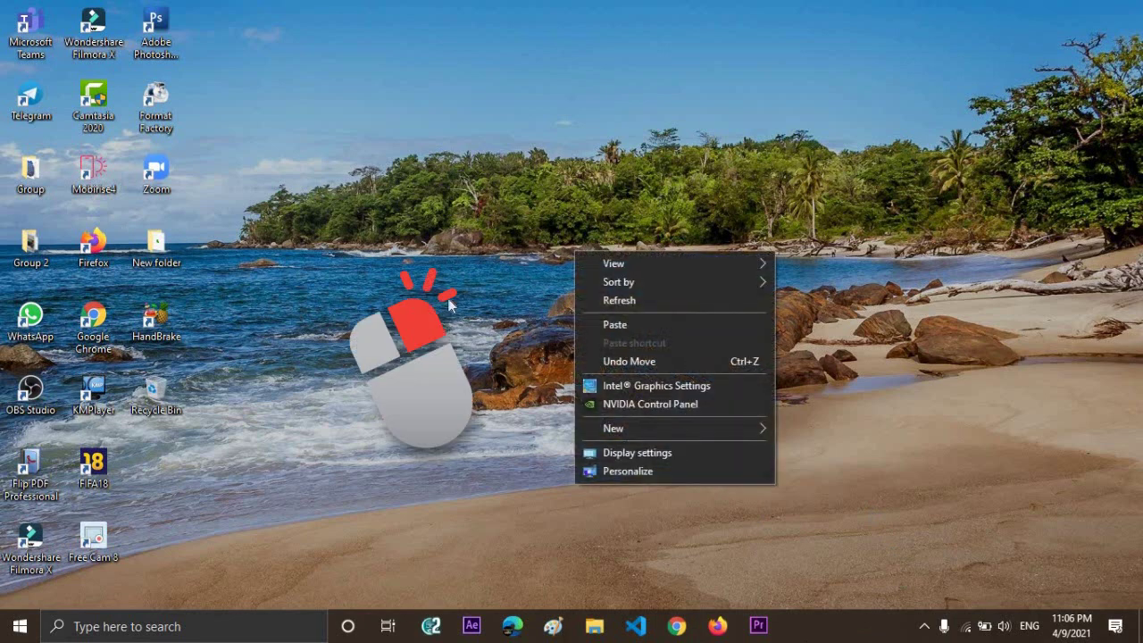
left_click(661, 475)
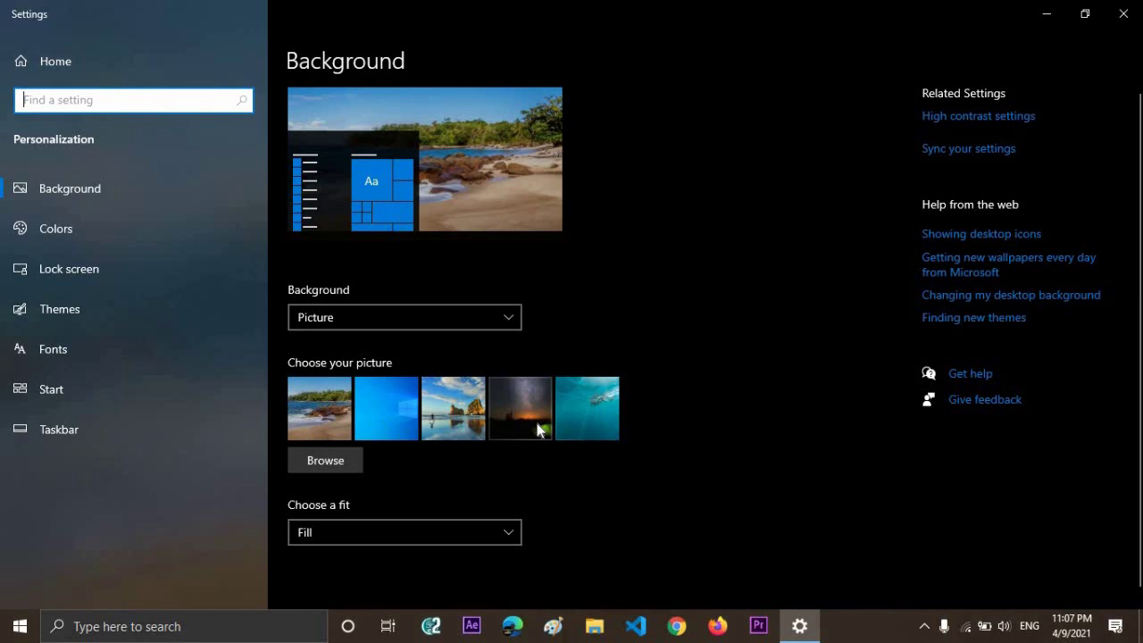
left_click(390, 420)
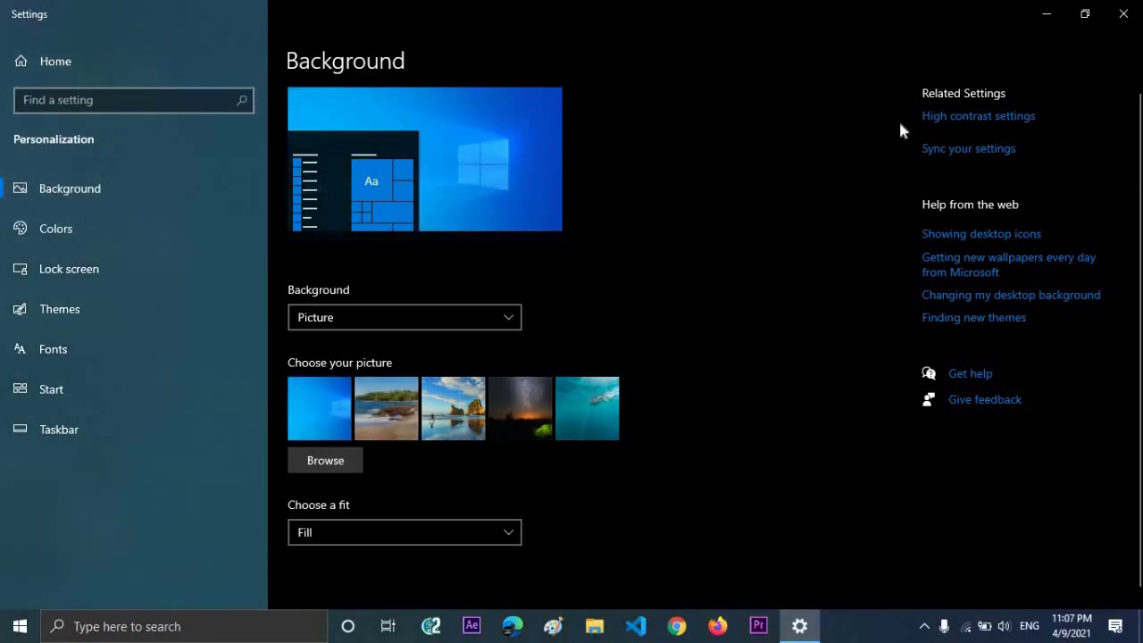
left_click(1125, 13)
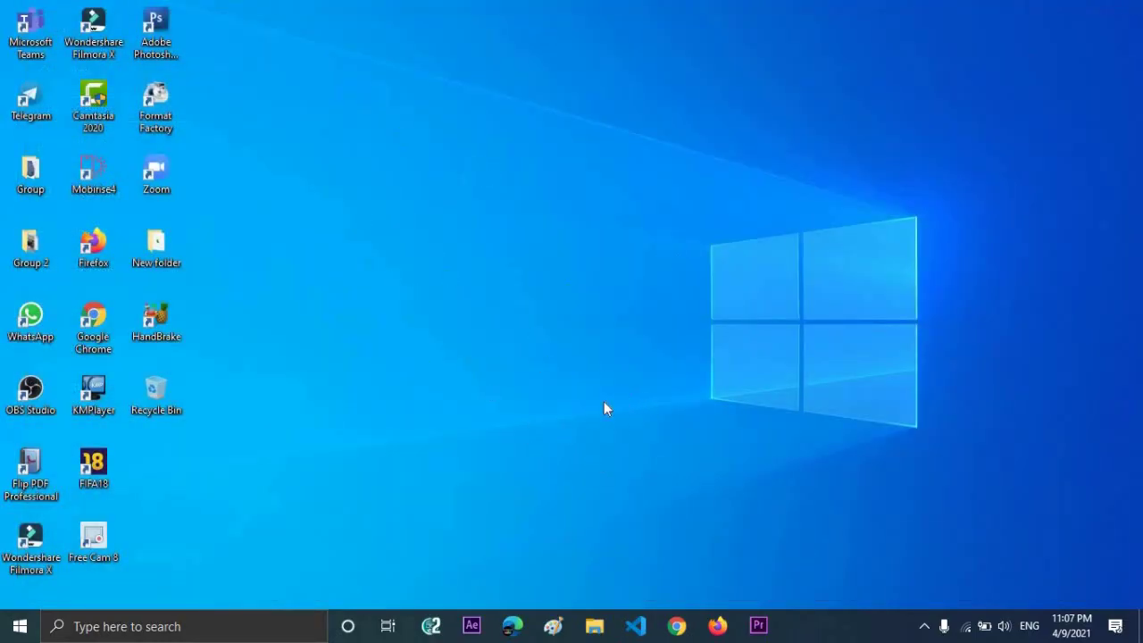
Set the desktop background to the picture of the beach with rock formations and close Settings
right_click(597, 283)
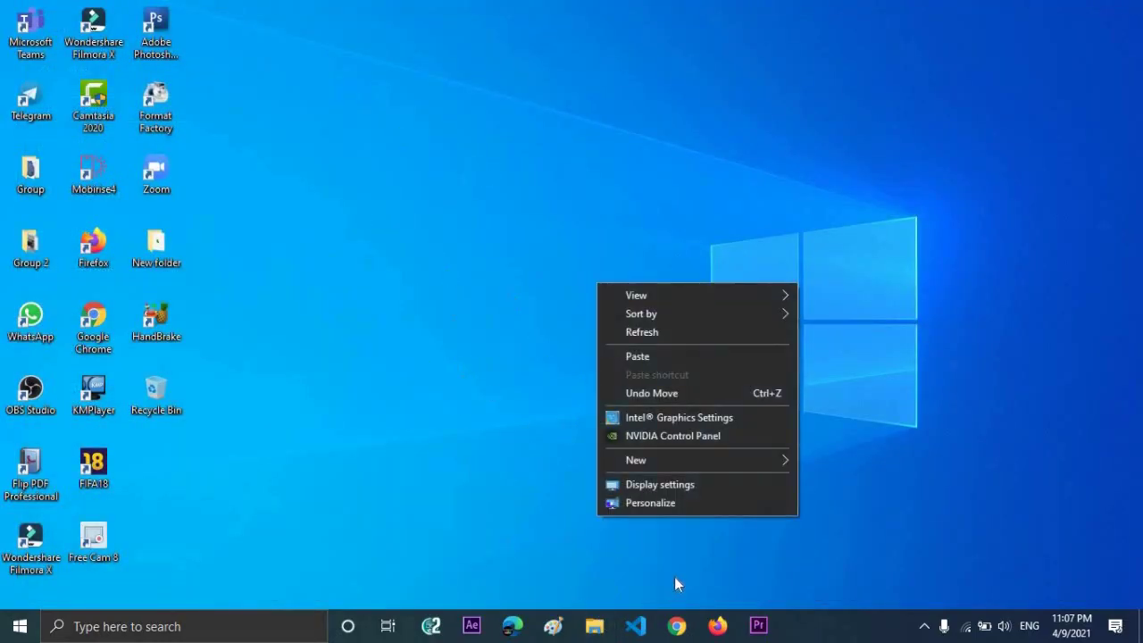
left_click(665, 506)
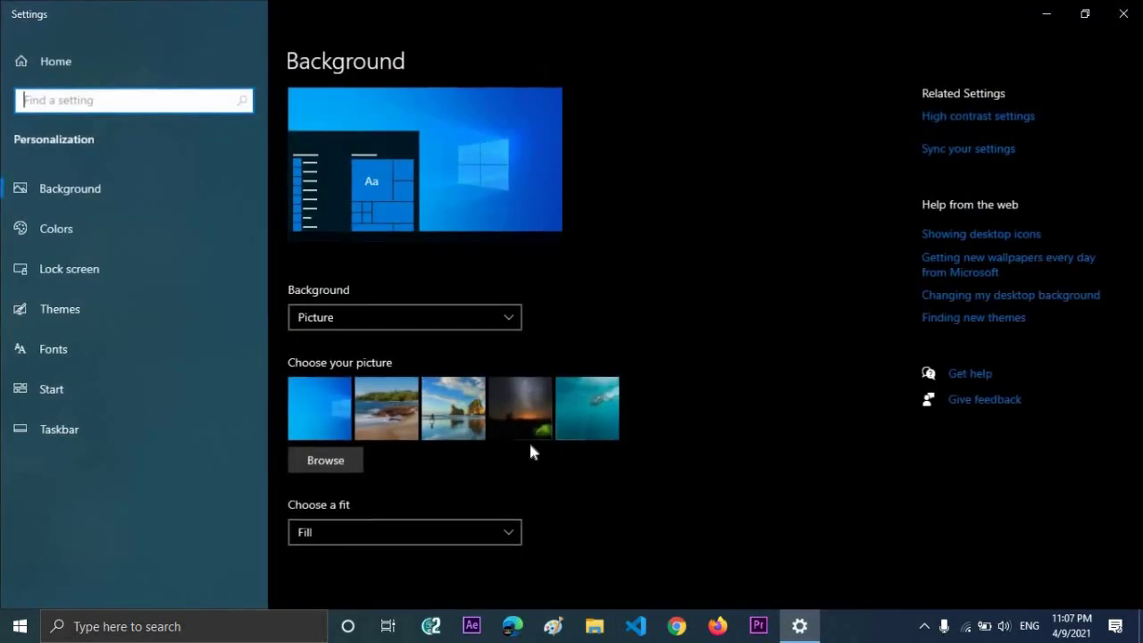
left_click(474, 420)
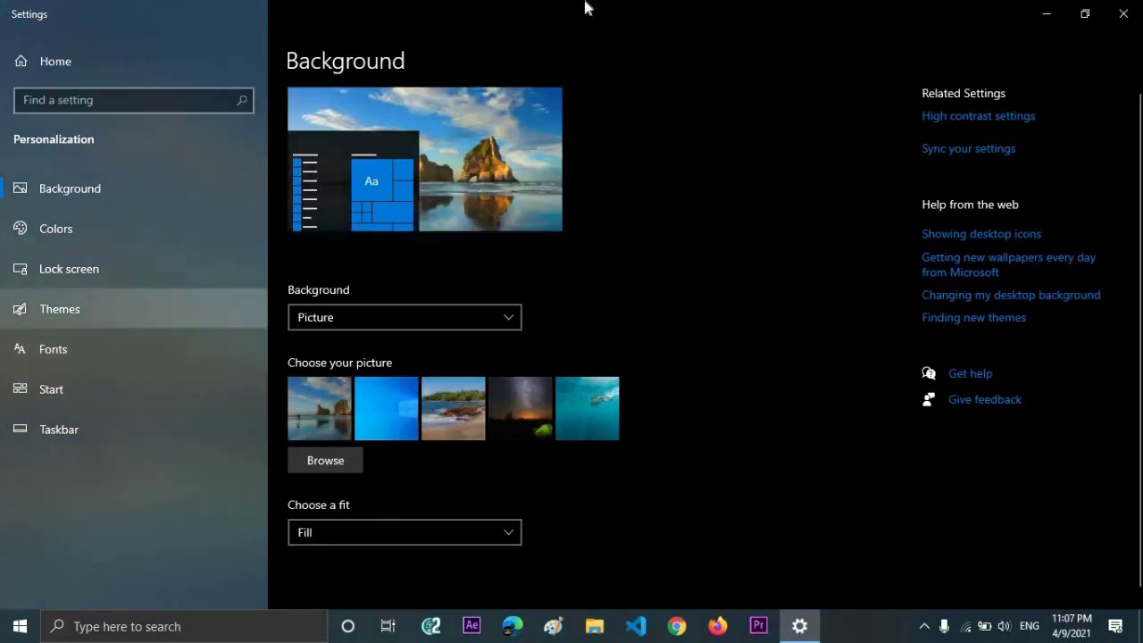
left_click(1123, 13)
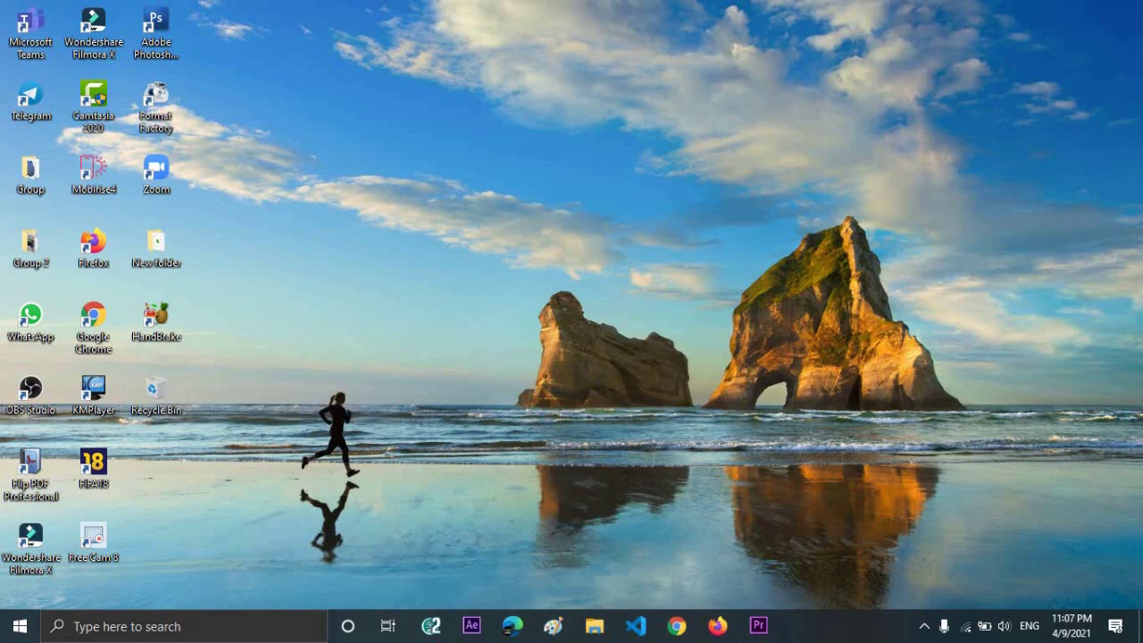
Open Firefox, go to google.com, search for "gunung indah" and show the image results
left_click(725, 629)
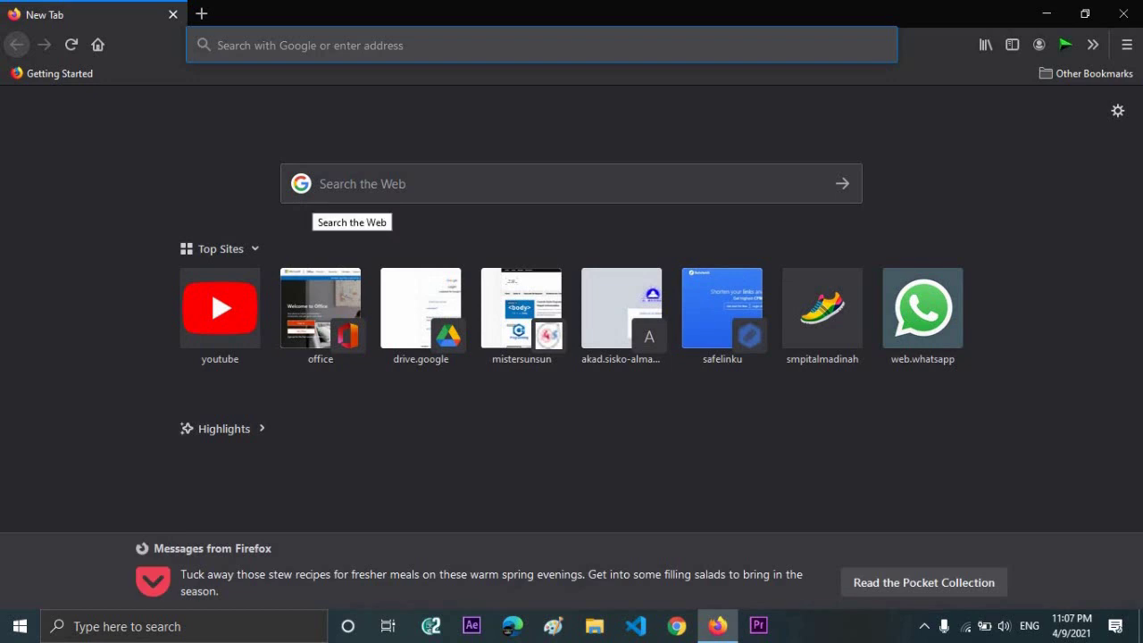
type("go")
key("Return")
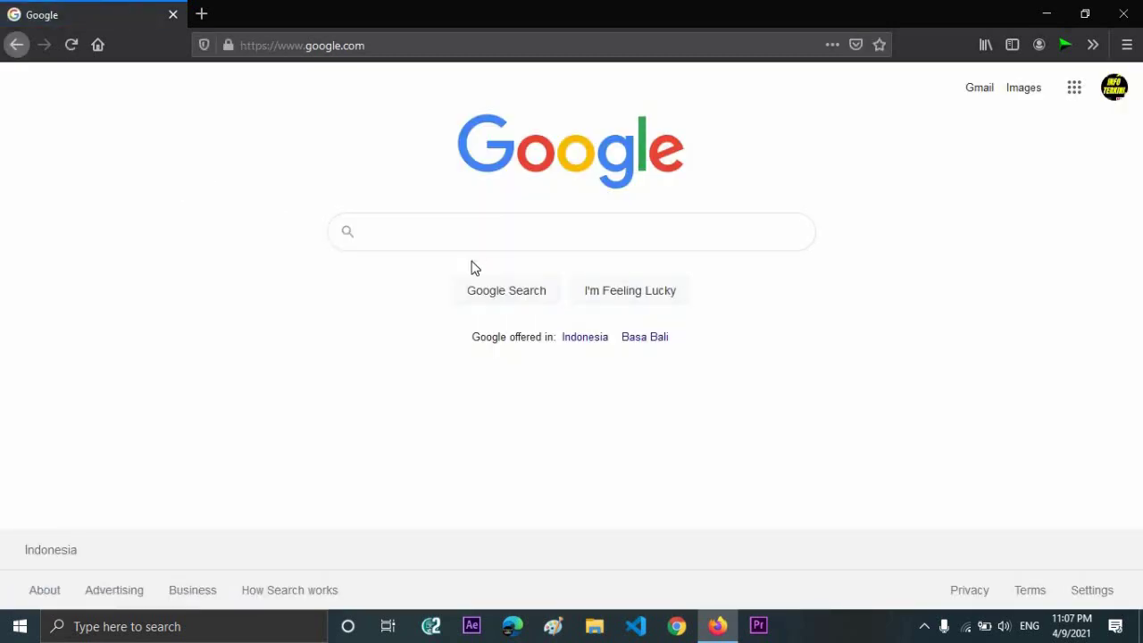
type("gunung ")
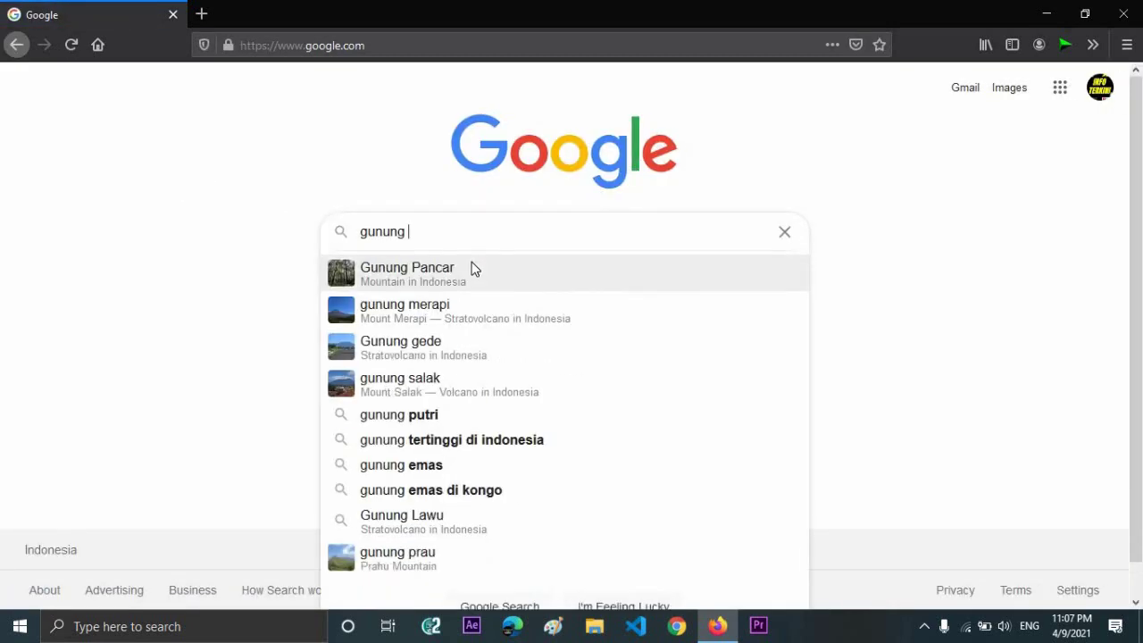
type("indah")
key("Return")
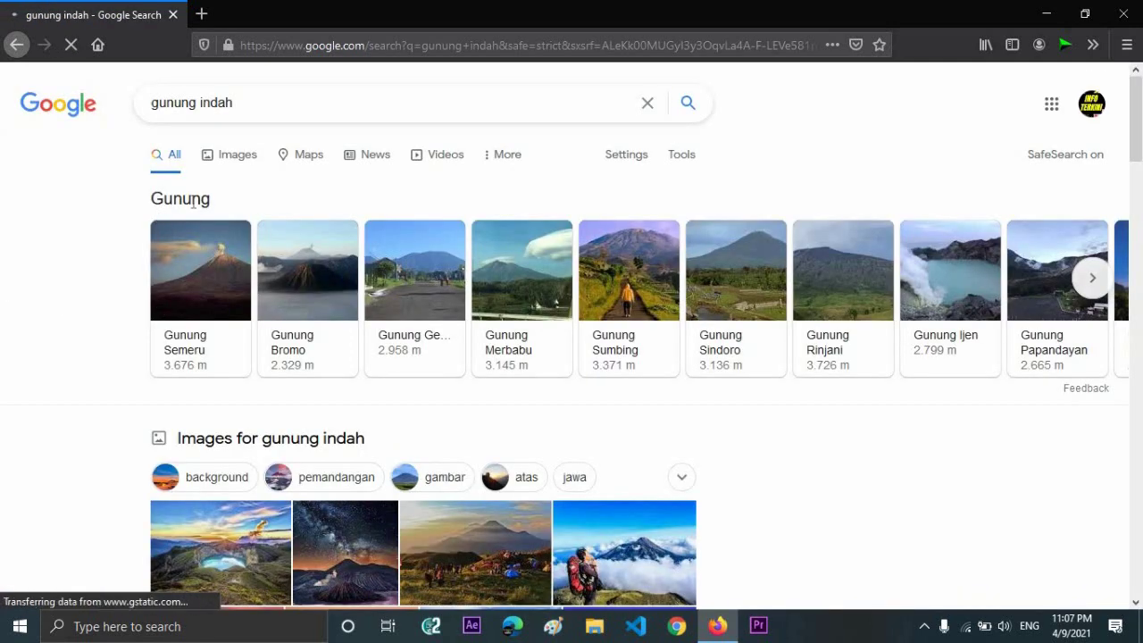
left_click(237, 158)
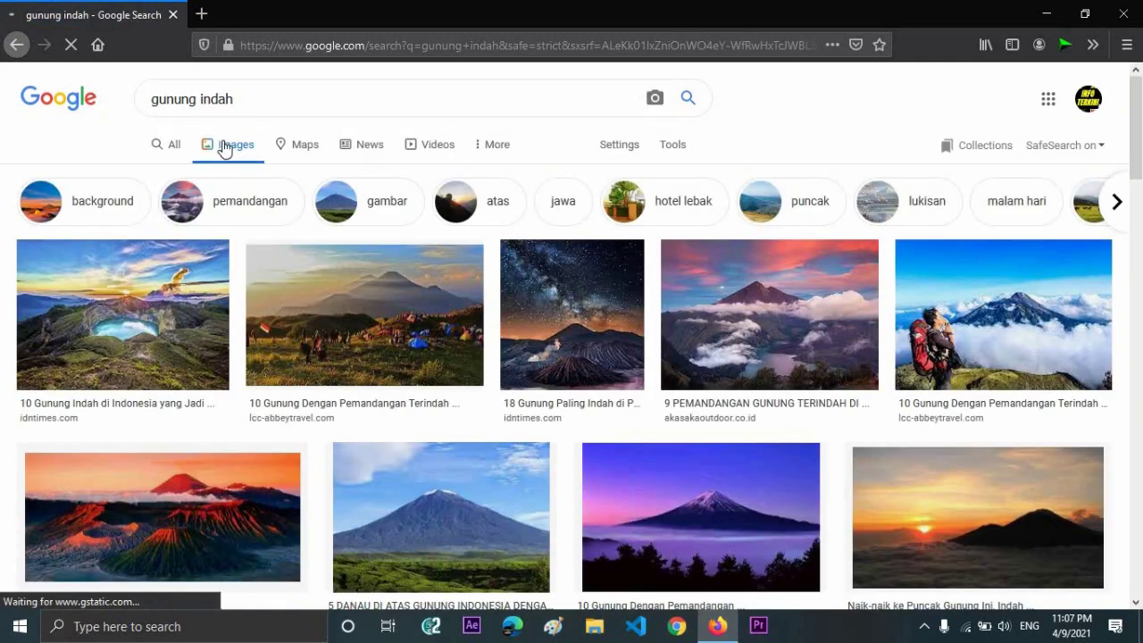
Set the first image result, the crater lake at sunrise, as desktop background with position Fill and minimize the browser to show the desktop
scroll(146, 348, "down", 2)
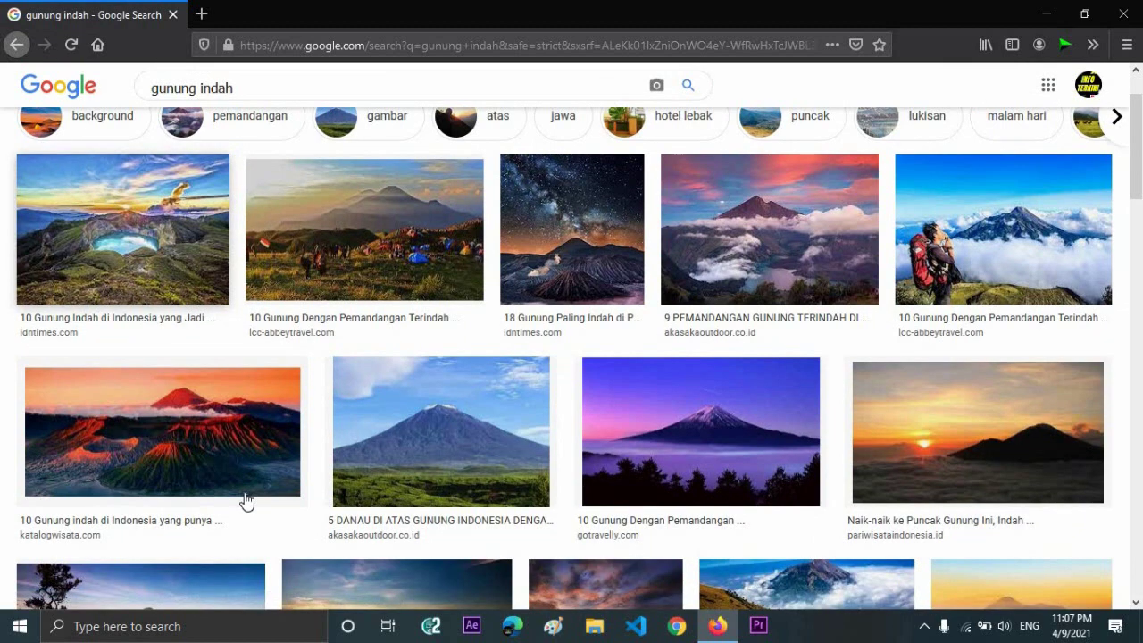
right_click(163, 244)
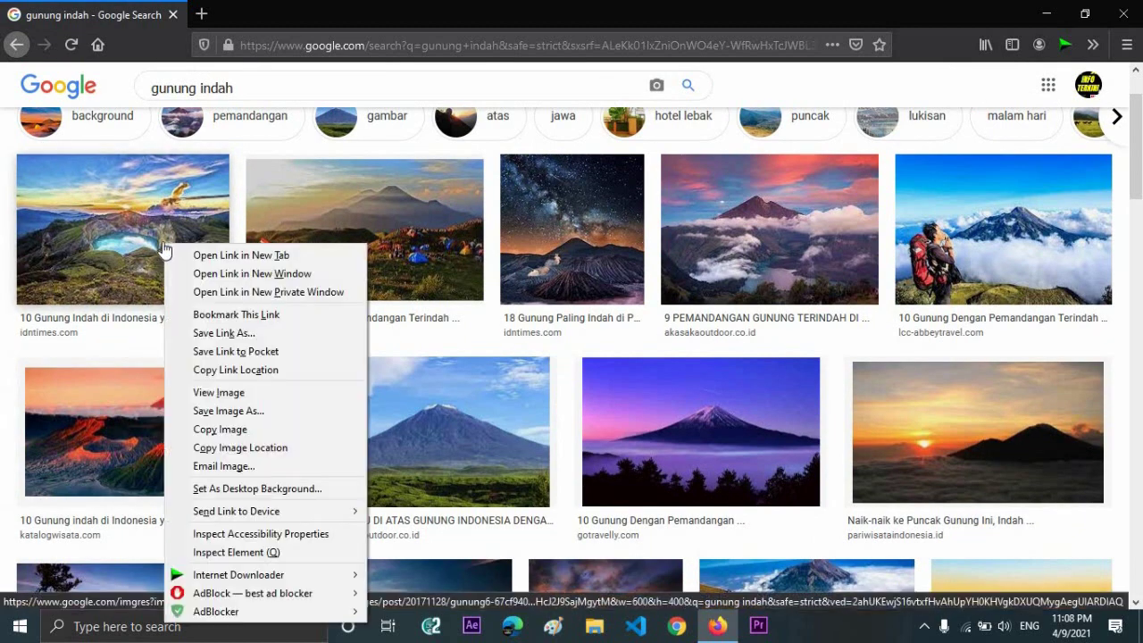
left_click(252, 484)
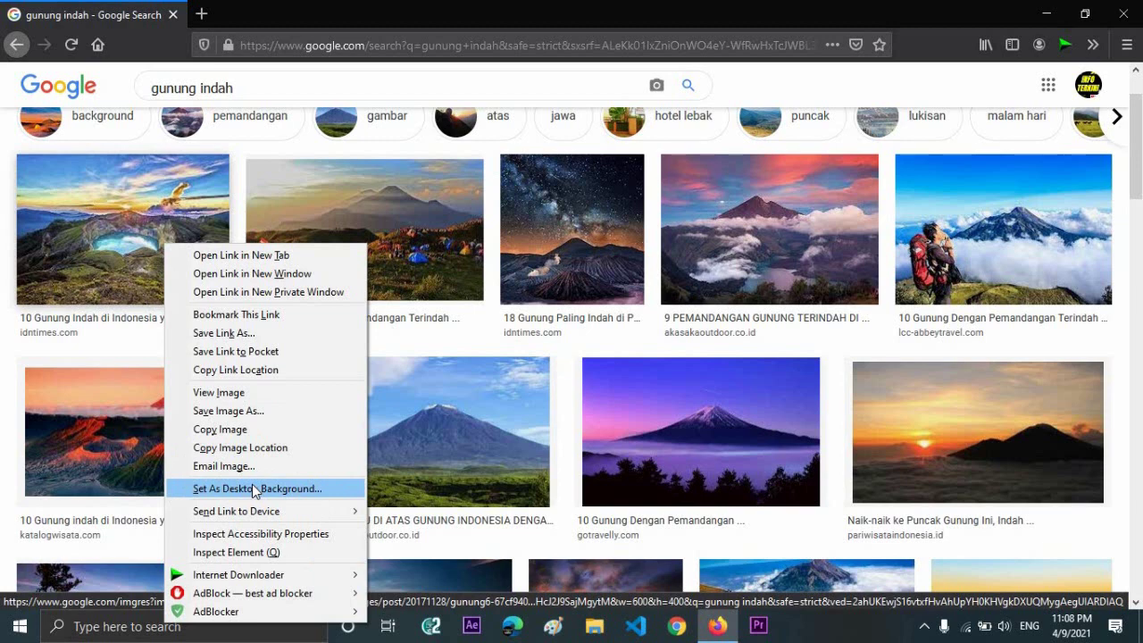
left_click(254, 489)
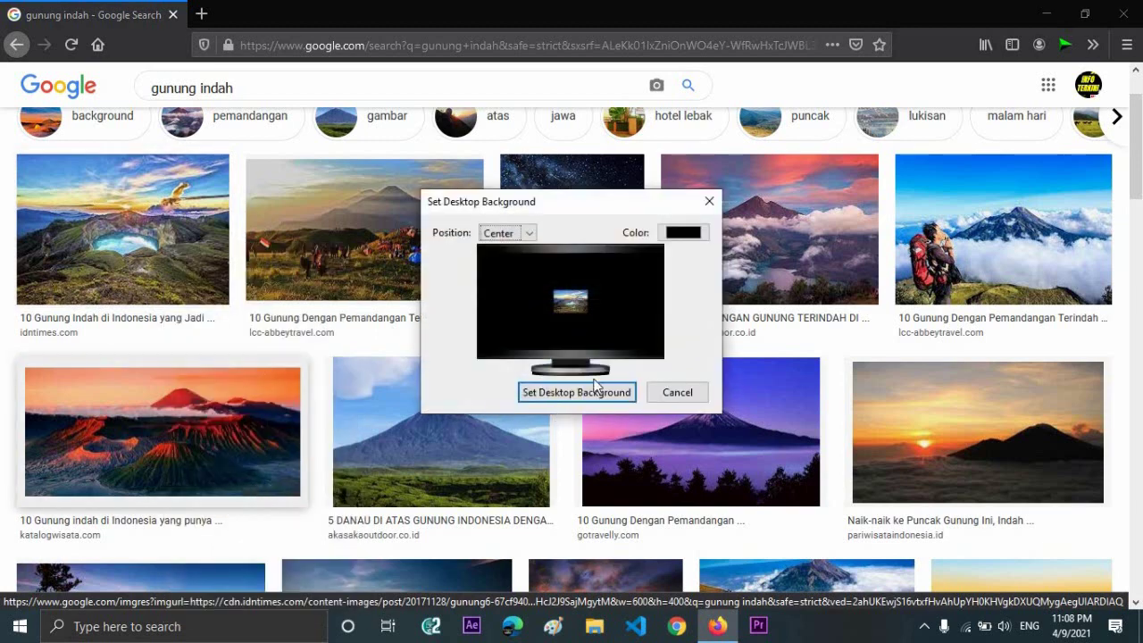
left_click(521, 233)
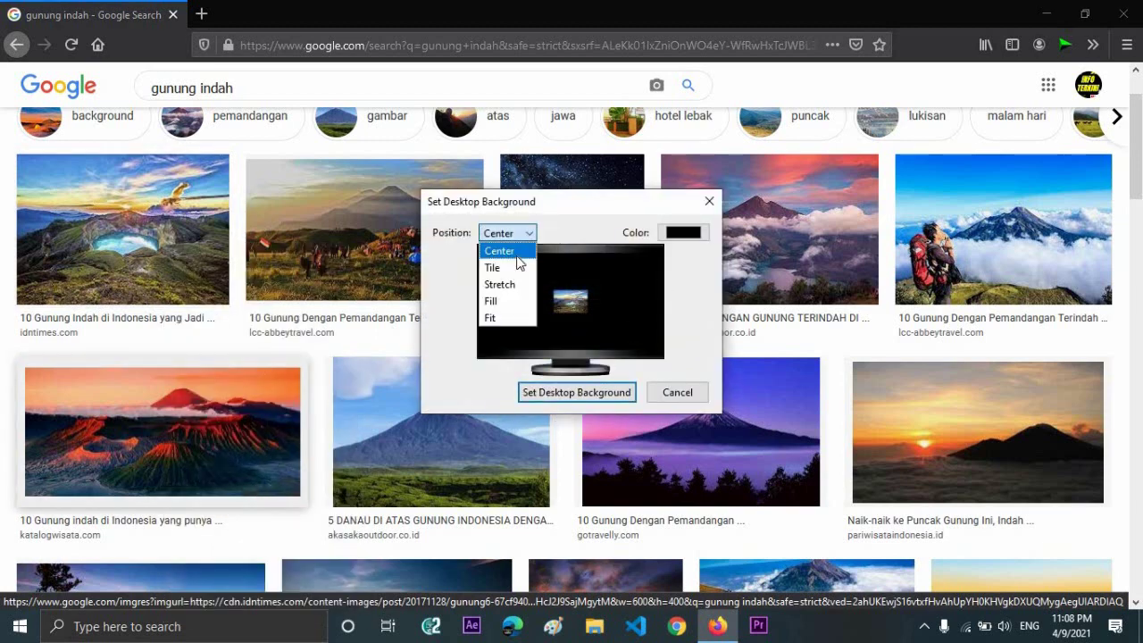
left_click(516, 300)
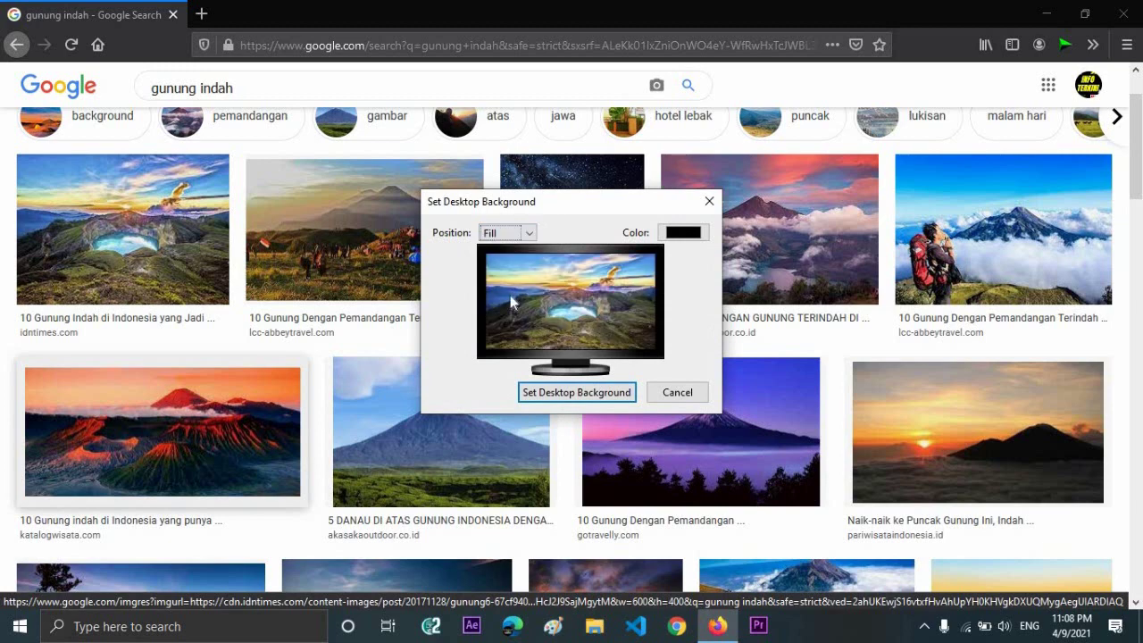
left_click(577, 393)
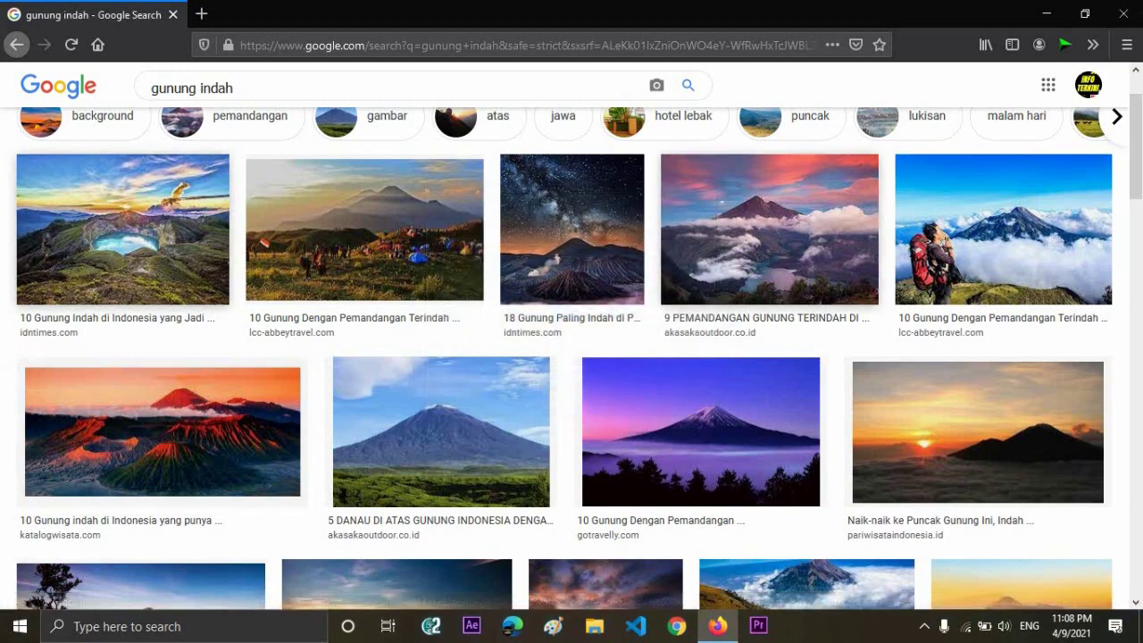
left_click(1047, 13)
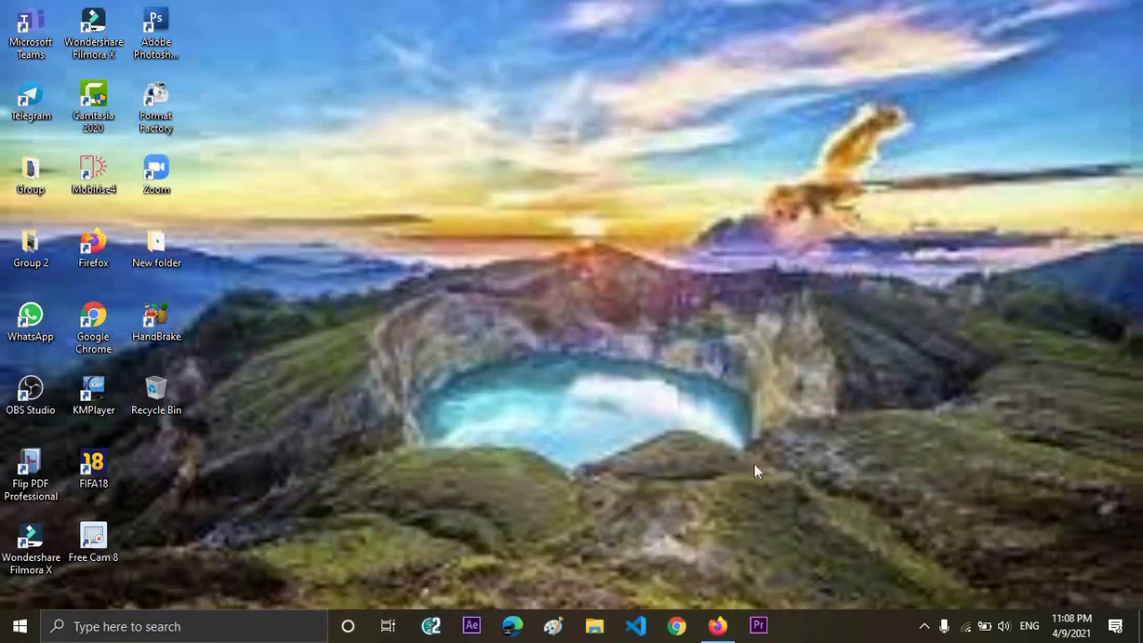
Return to the image results, set the enlarged reyginawisataindonesia.blogspot.com volcano picture as desktop background with position Fill, and minimize the browser
left_click(718, 625)
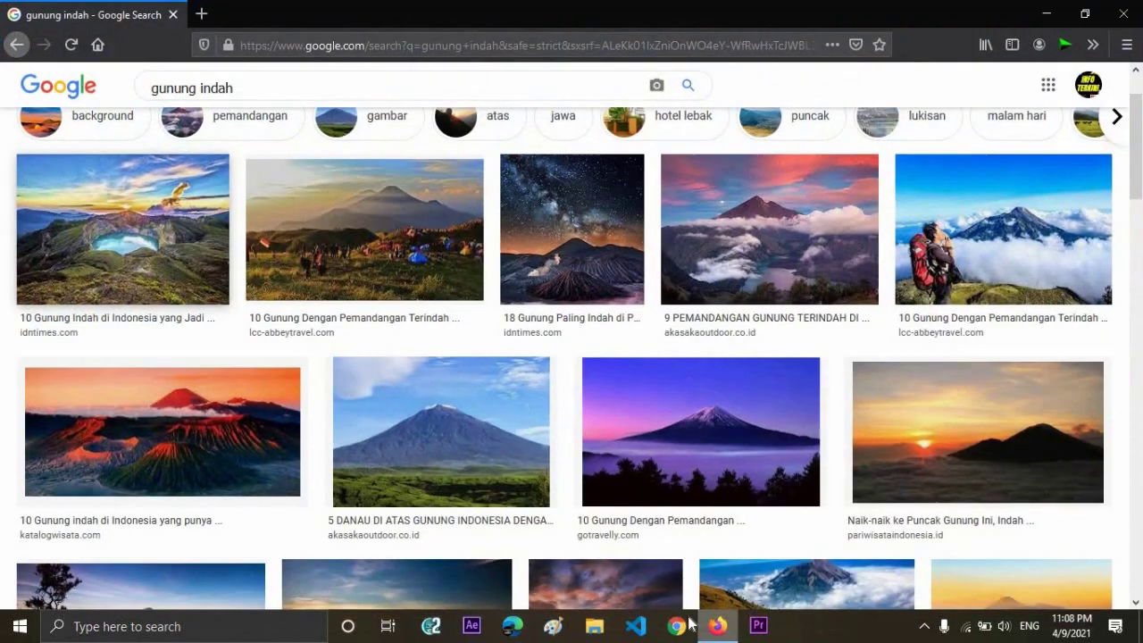
scroll(295, 272, "down", 2)
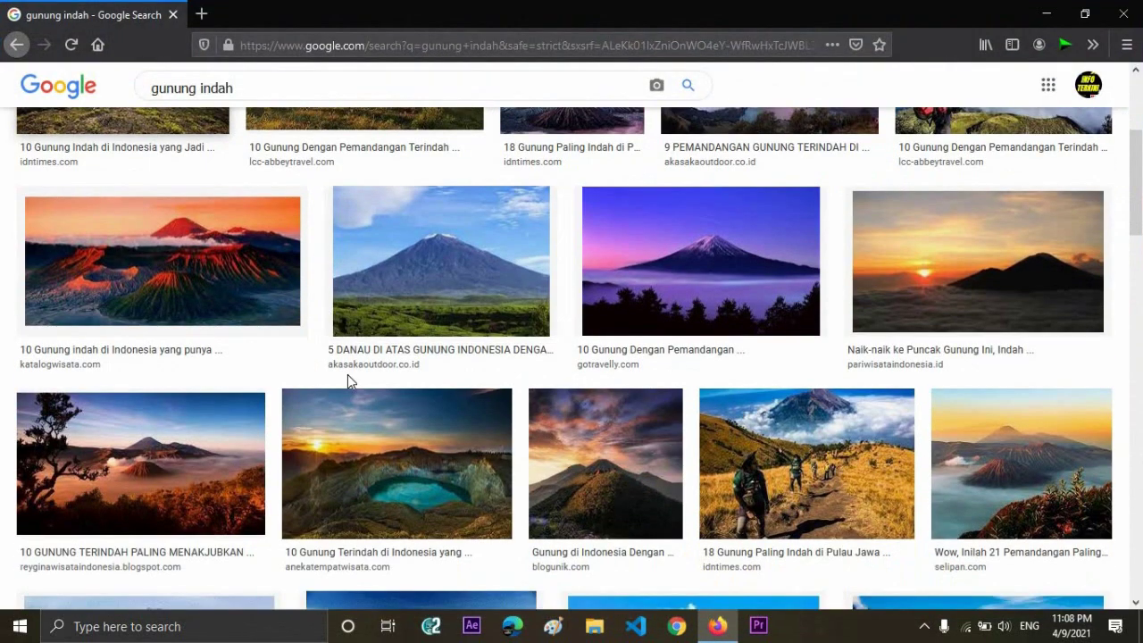
scroll(348, 374, "down", 1)
scroll(204, 332, "down", 1)
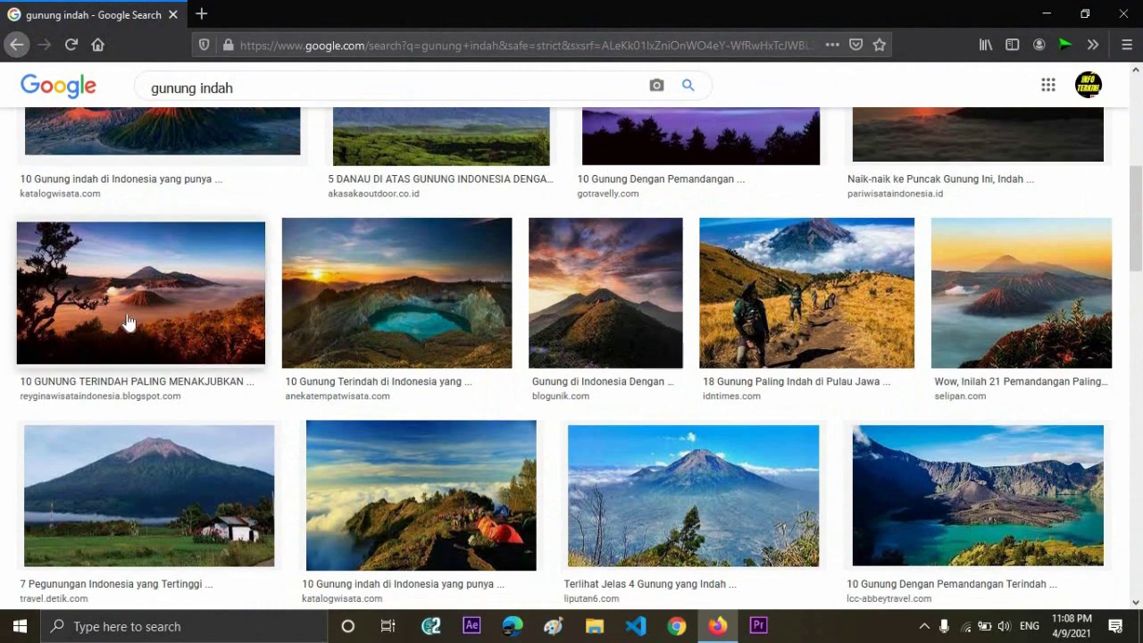
left_click(190, 284)
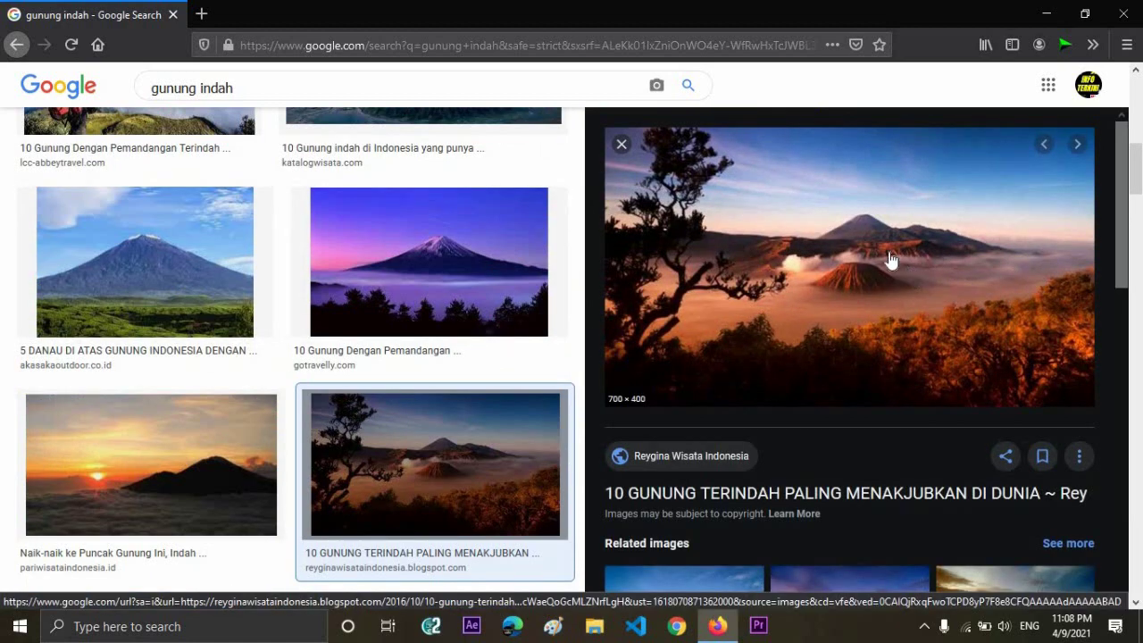
right_click(839, 198)
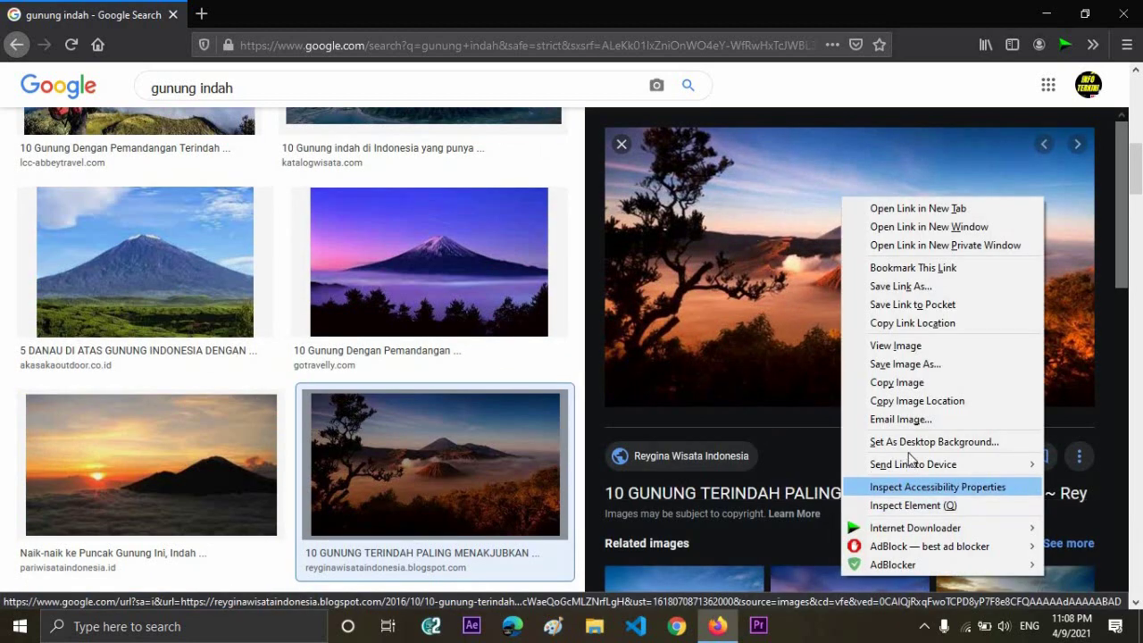
key("Escape")
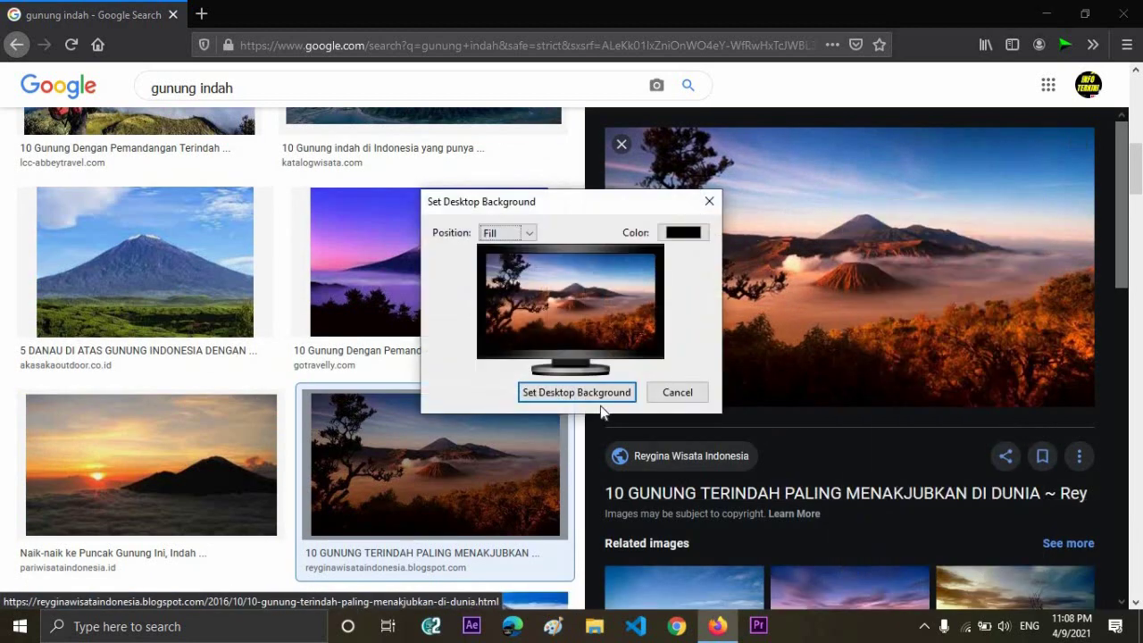
left_click(598, 398)
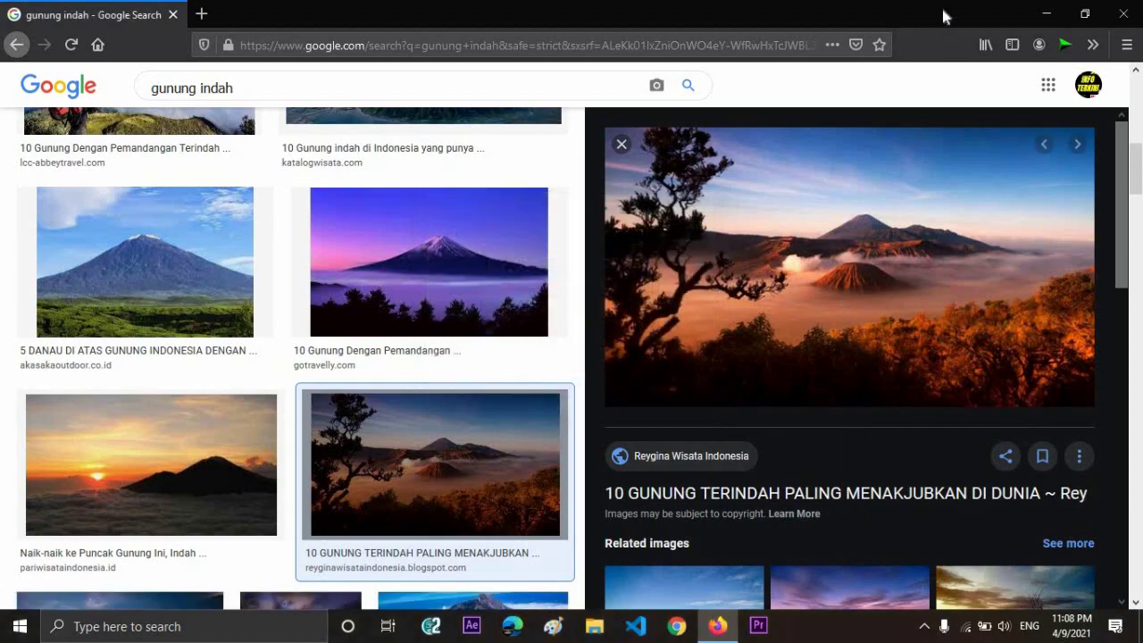
left_click(1047, 14)
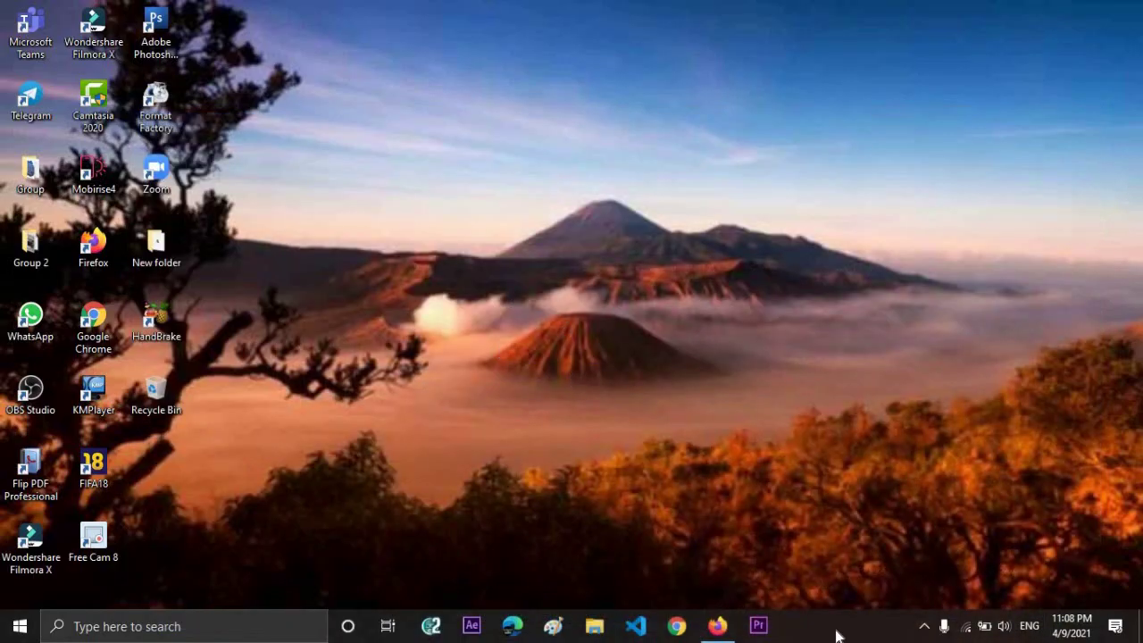
Bring the browser back and go to unsplash.com
left_click(718, 626)
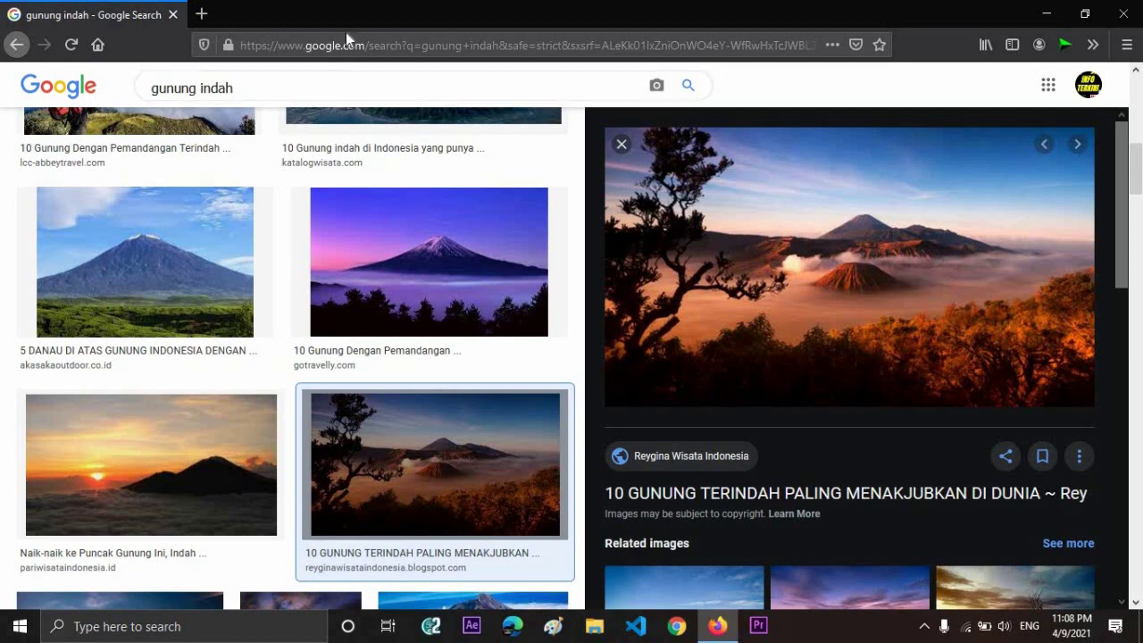
left_click(277, 45)
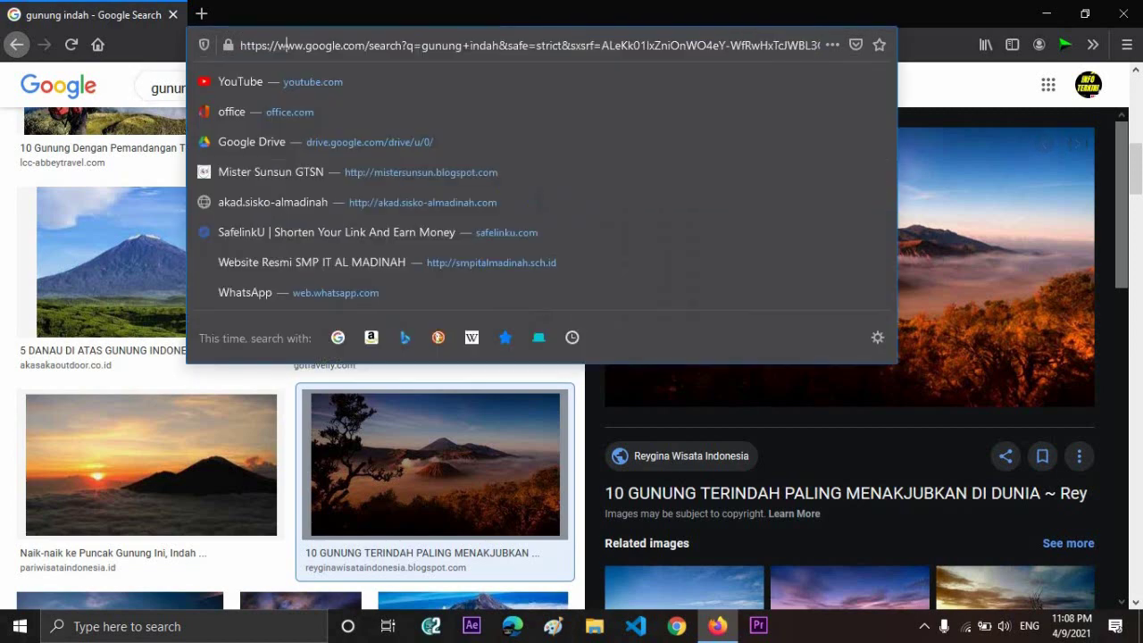
type("uns")
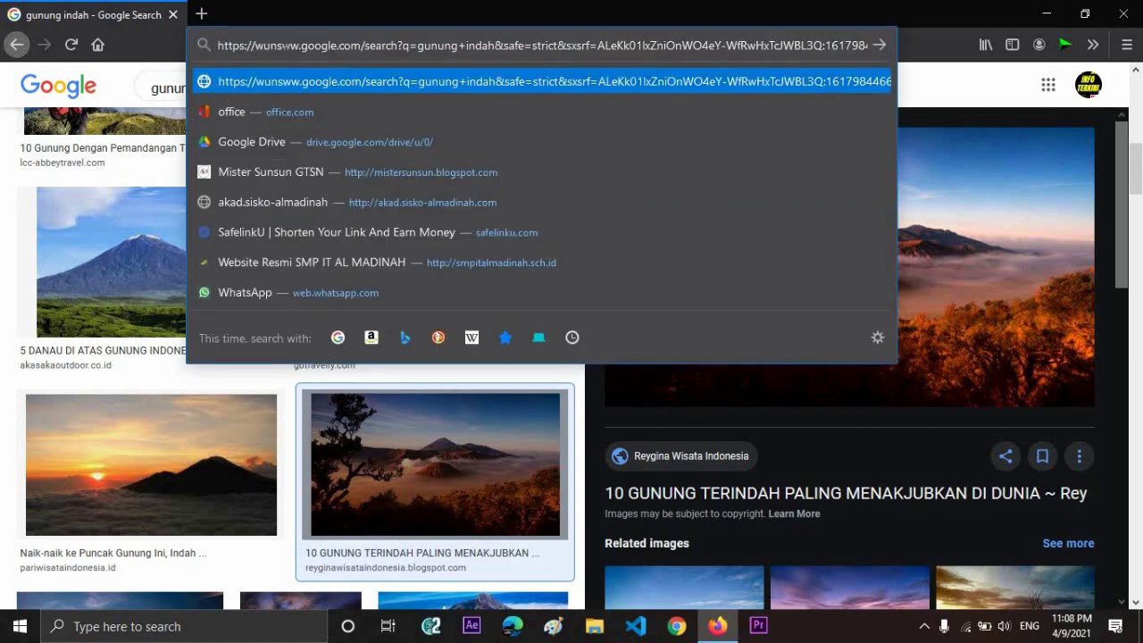
key("ctrl+a")
type("unsp")
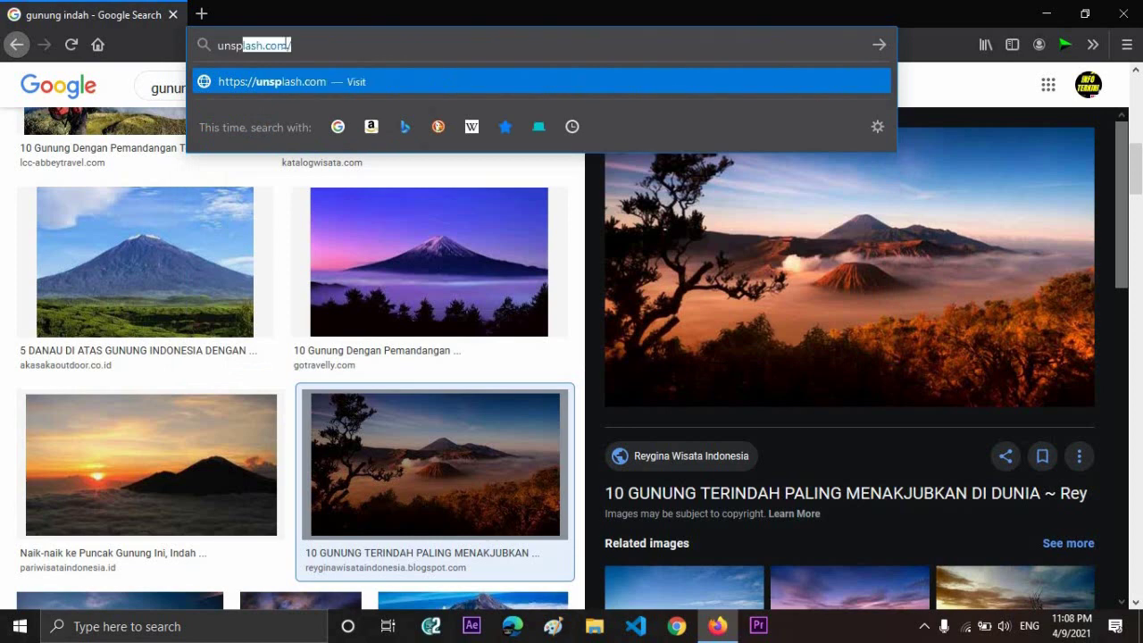
key("Return")
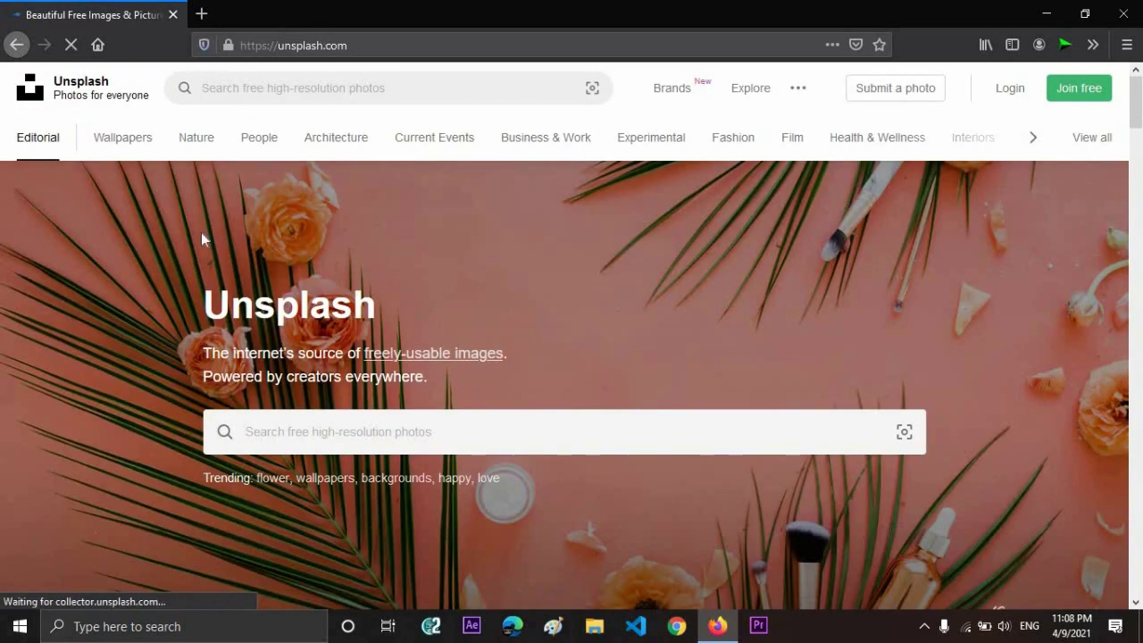
Search Unsplash for "mount" photos
left_click(317, 435)
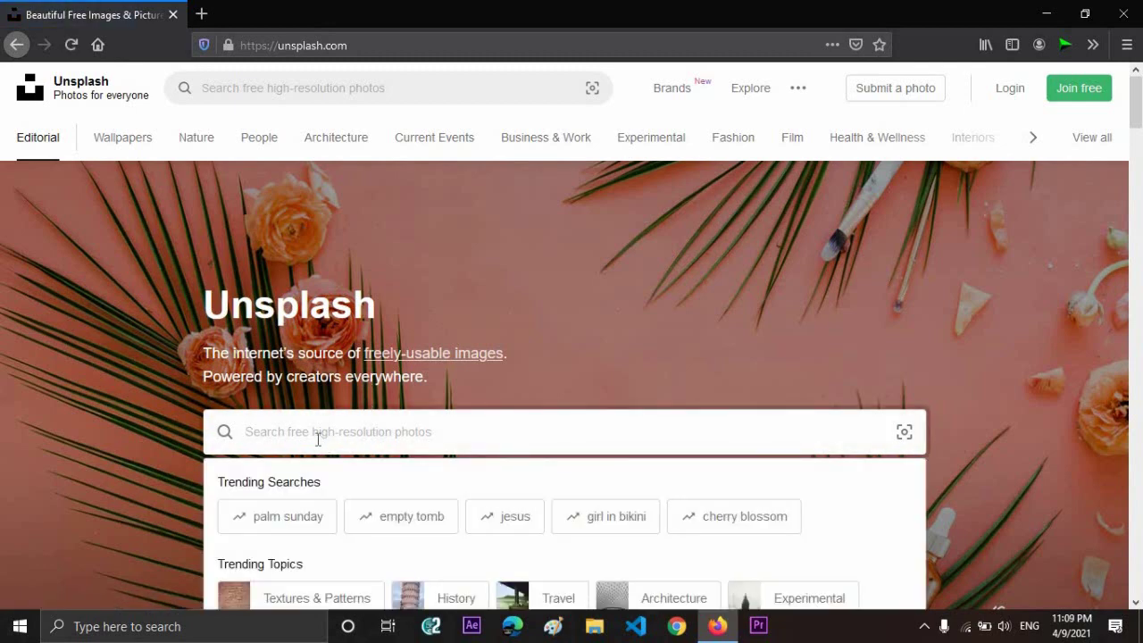
type("moun")
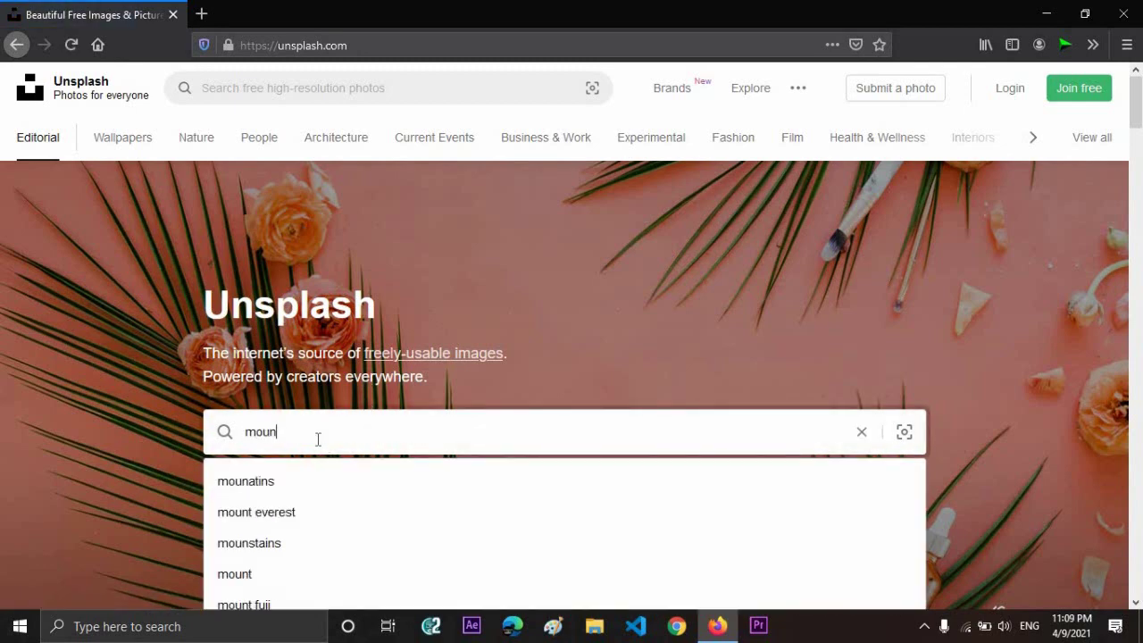
type("t")
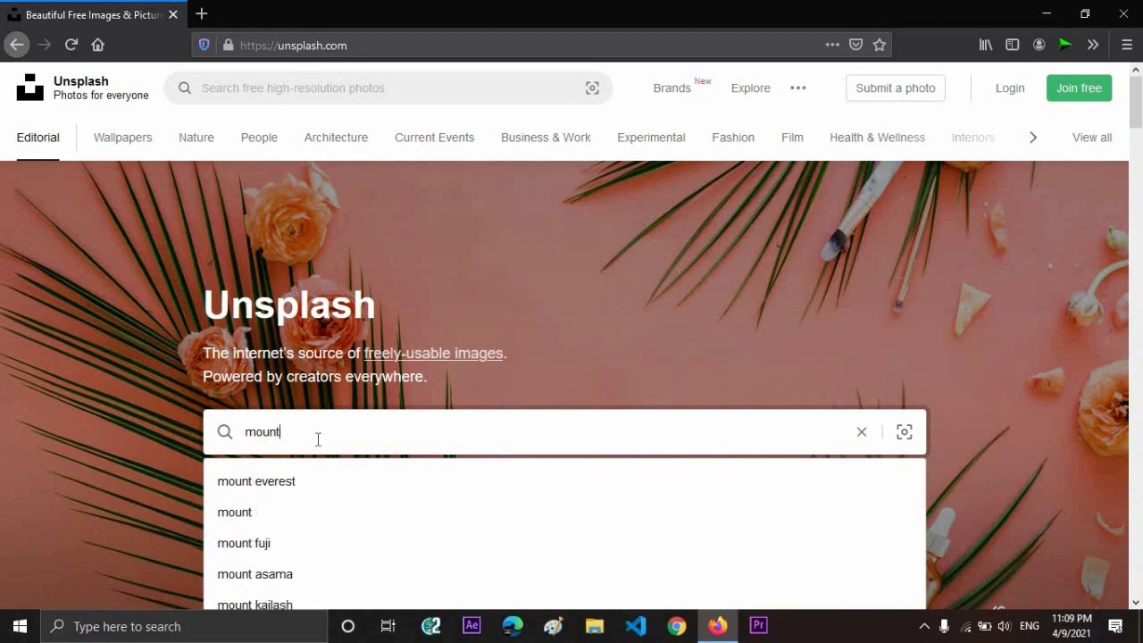
key("Return")
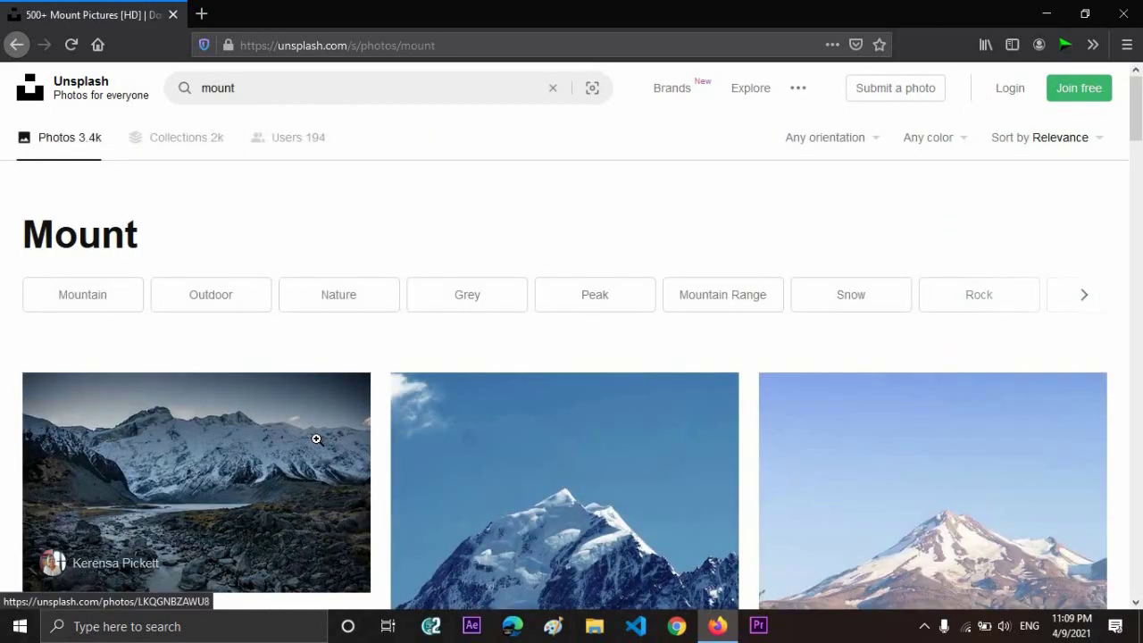
Find the photo of the seaside street with parked cars in the results and download it as a saved file
scroll(470, 260, "down", 5)
scroll(568, 351, "down", 10)
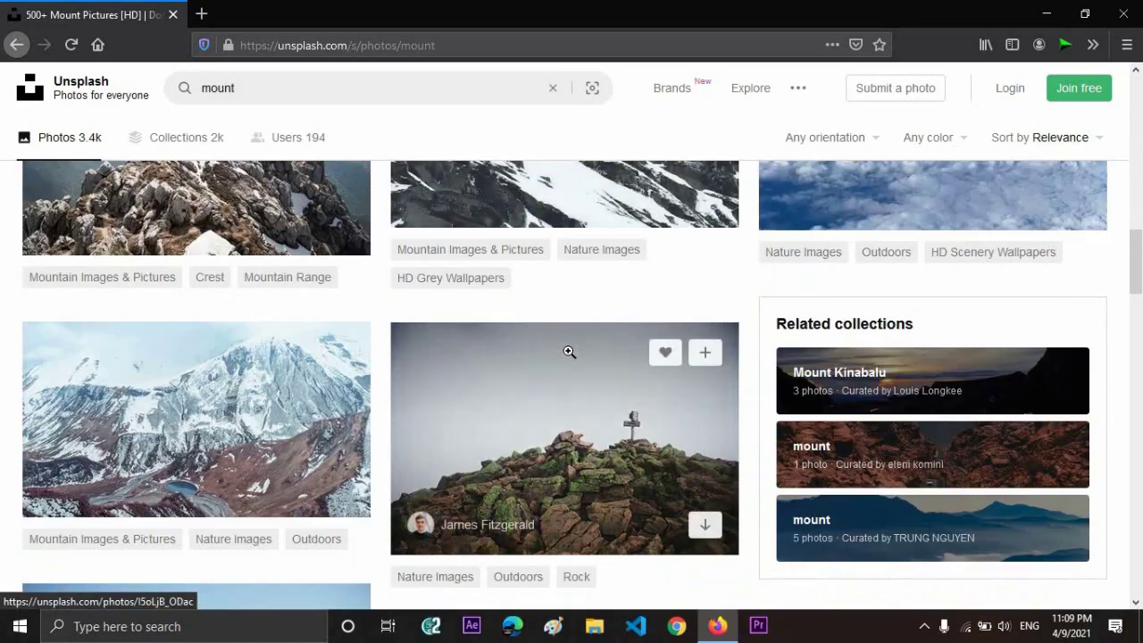
scroll(569, 352, "down", 3)
scroll(571, 357, "down", 3)
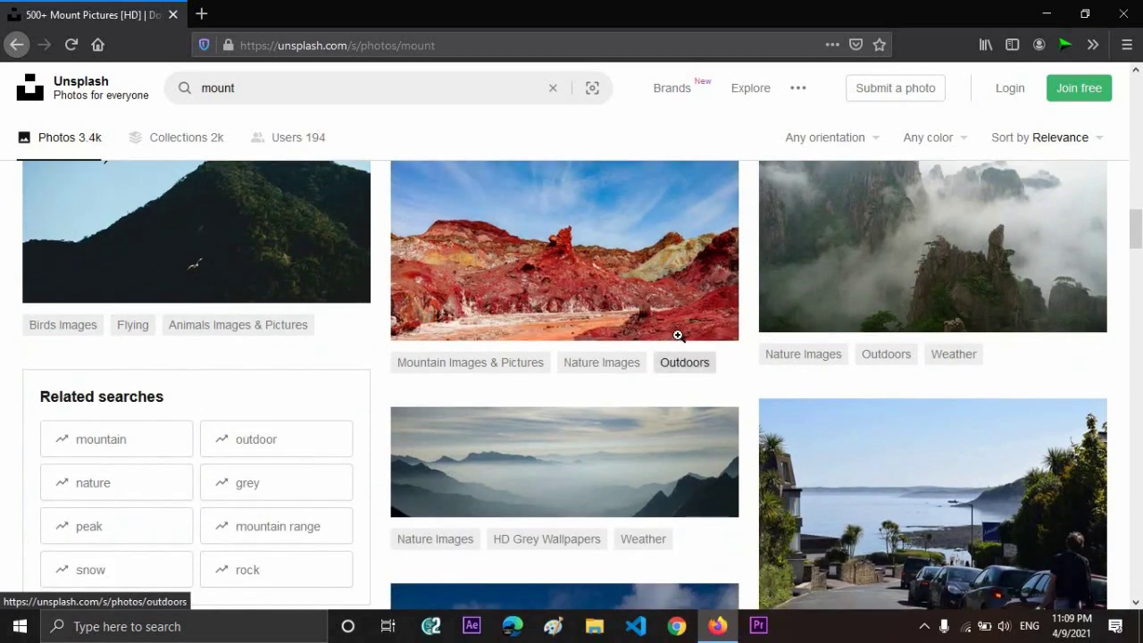
scroll(679, 331, "down", 2)
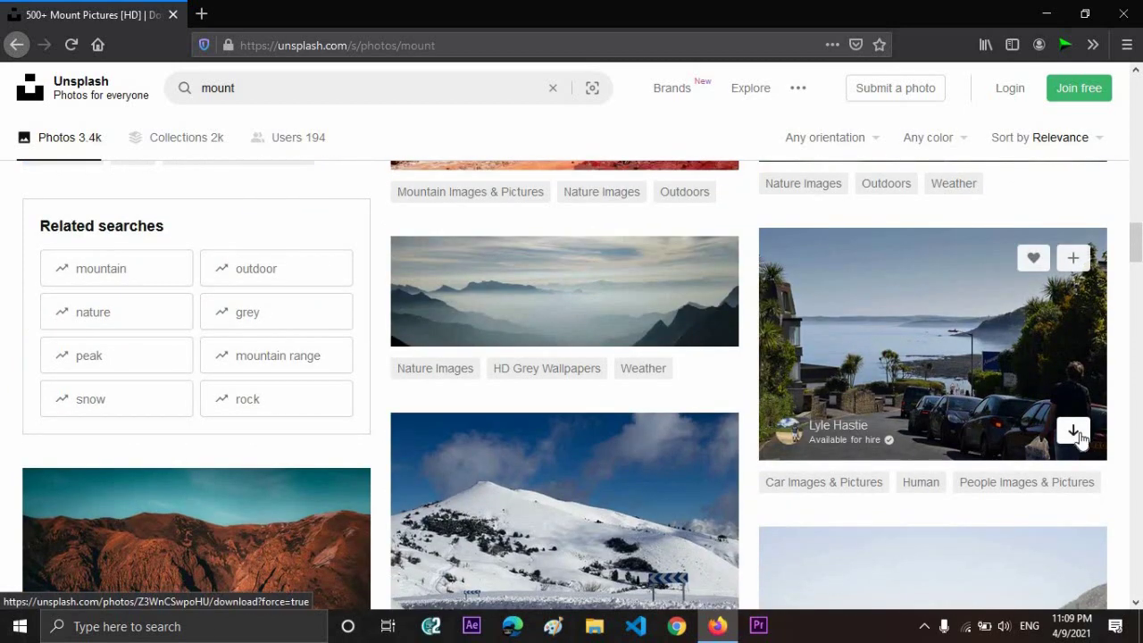
left_click(1075, 432)
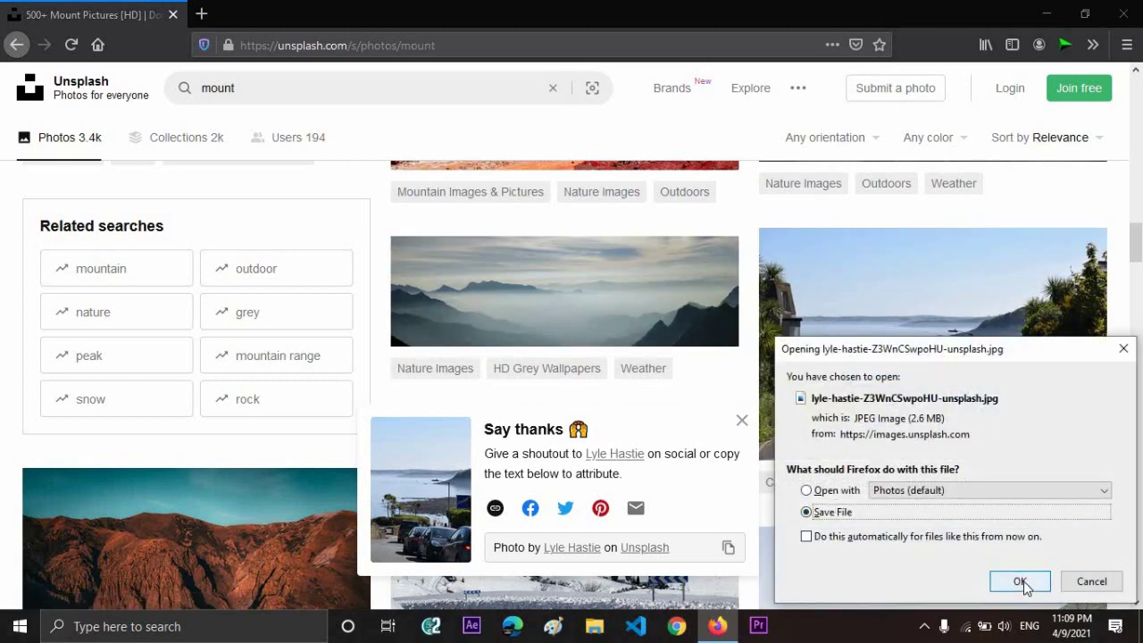
left_click(1020, 582)
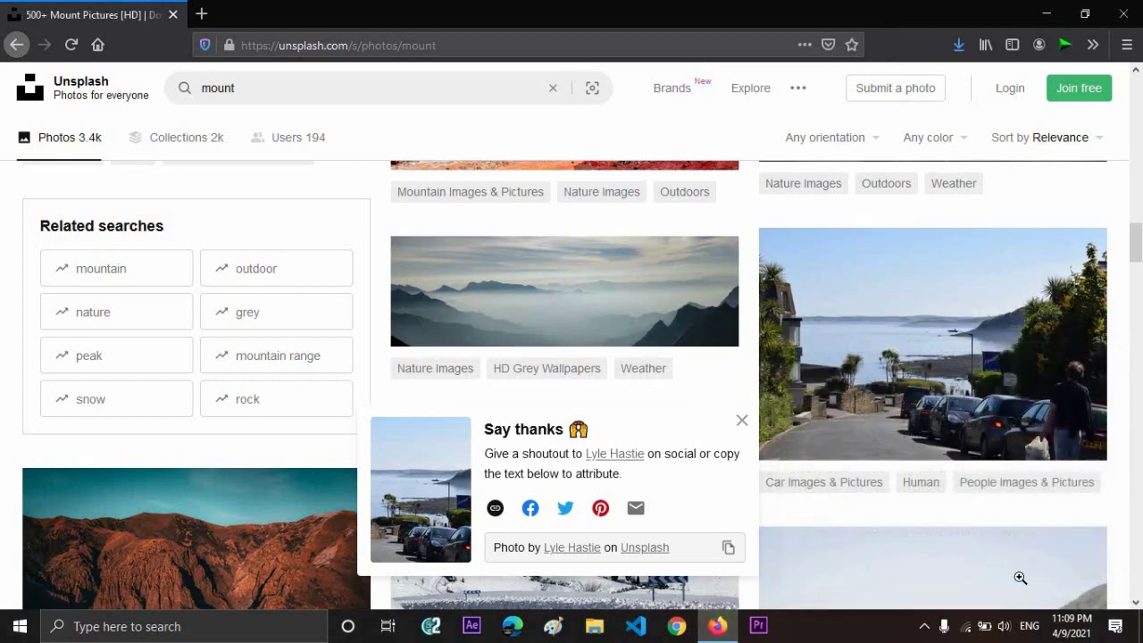
Show the downloaded seaside photo in the Downloads folder, set it as desktop background, and minimize the folder and browser windows
left_click(956, 49)
left_click(946, 87)
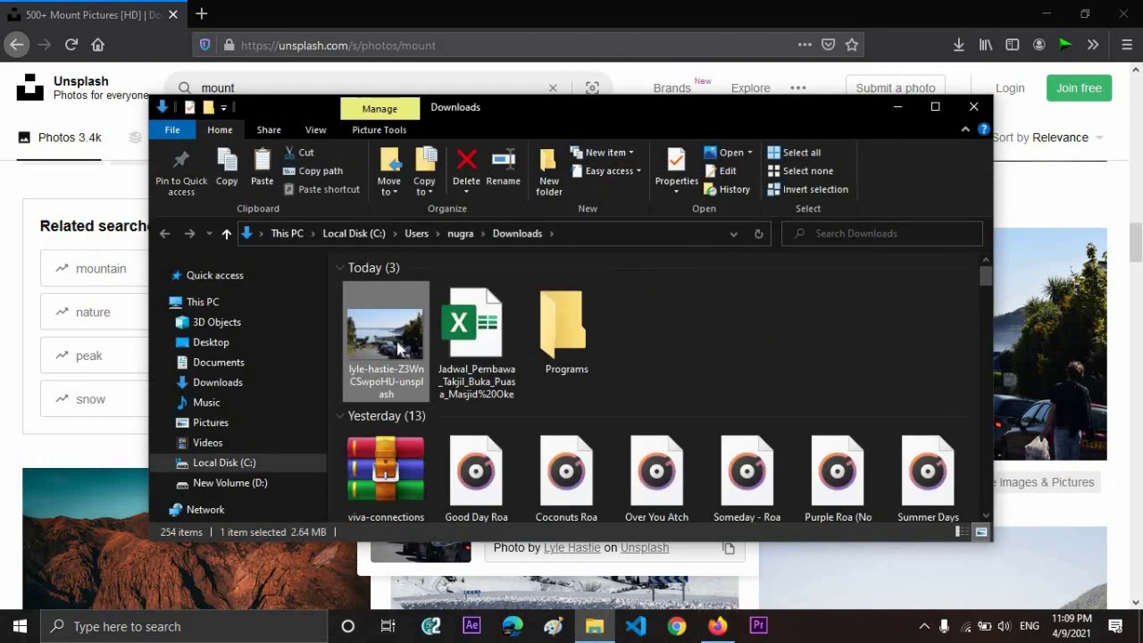
right_click(397, 335)
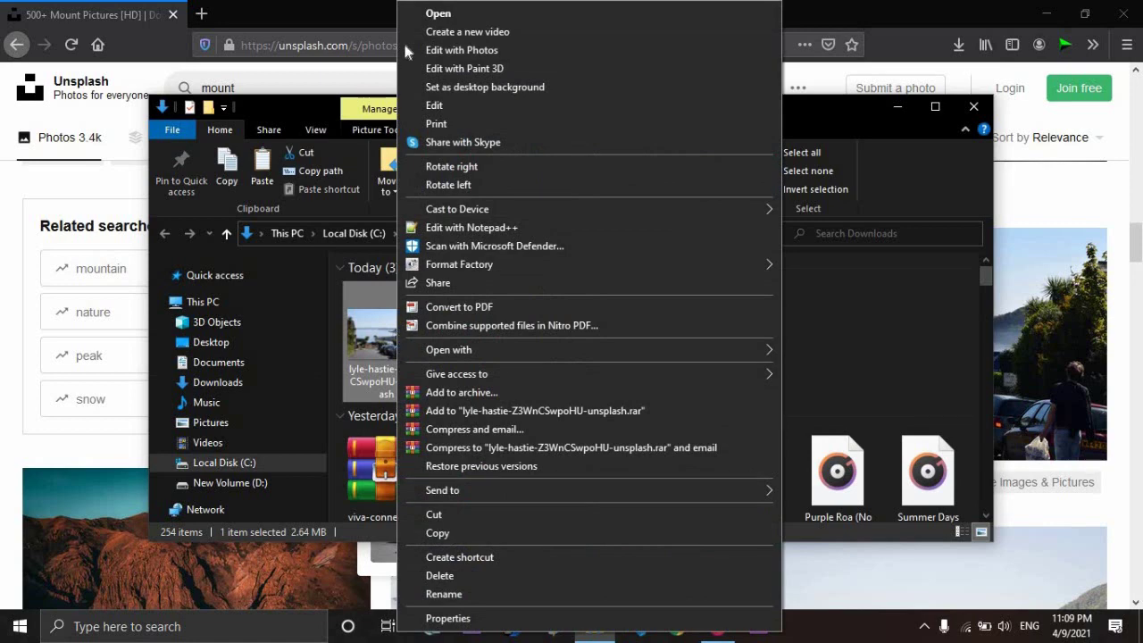
left_click(485, 86)
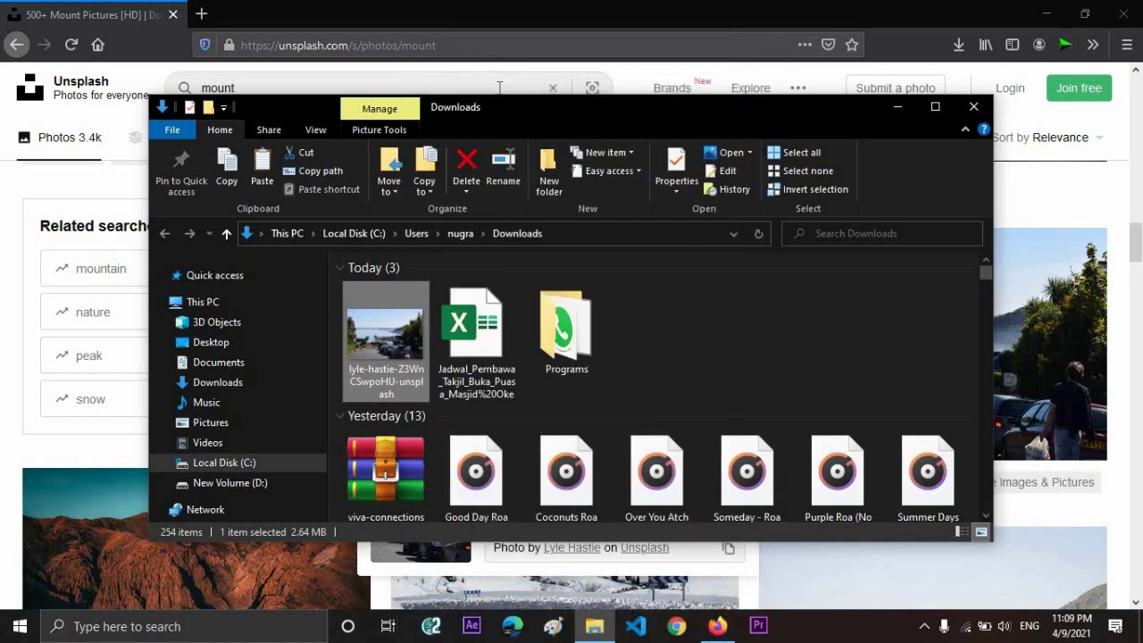
left_click(896, 108)
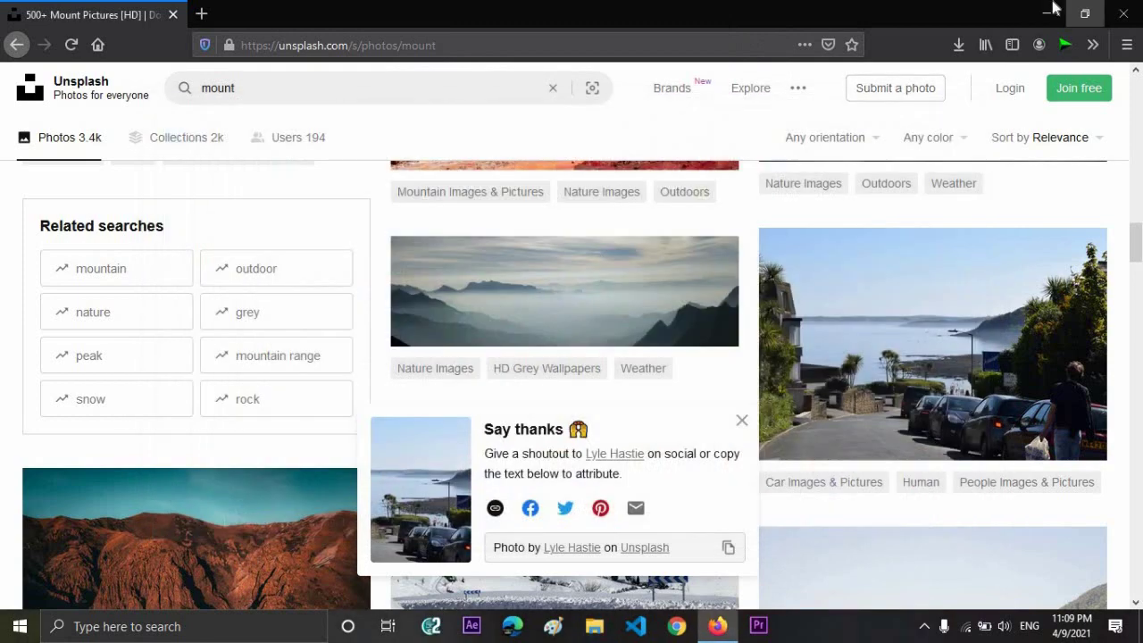
left_click(1046, 14)
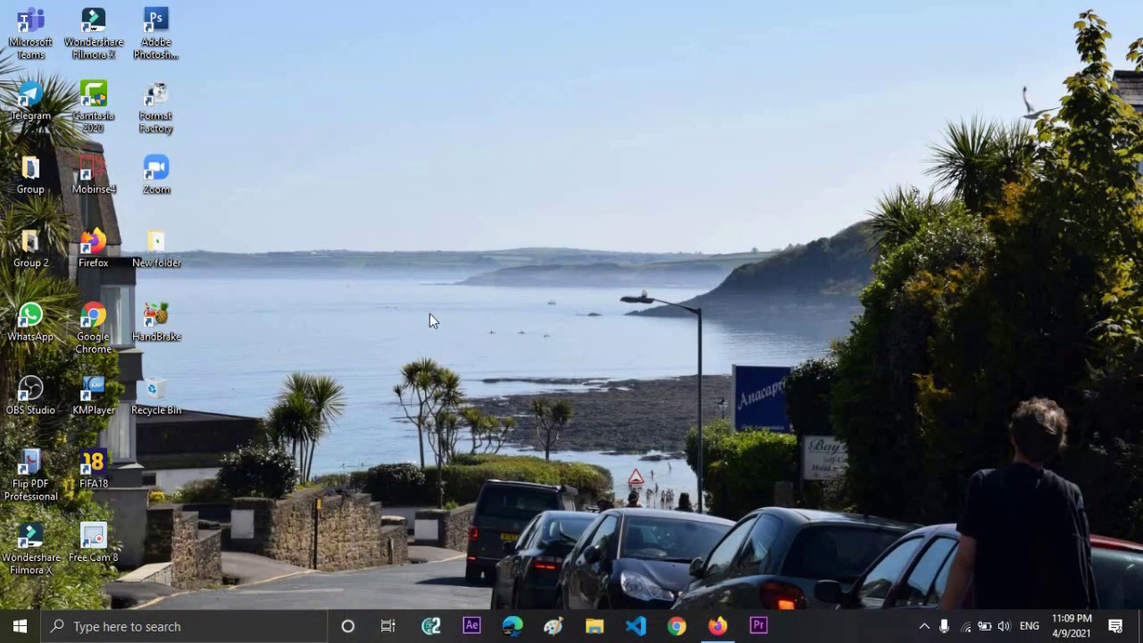
Refresh the desktop and open the Start menu to view its apps and tiles
right_click(409, 208)
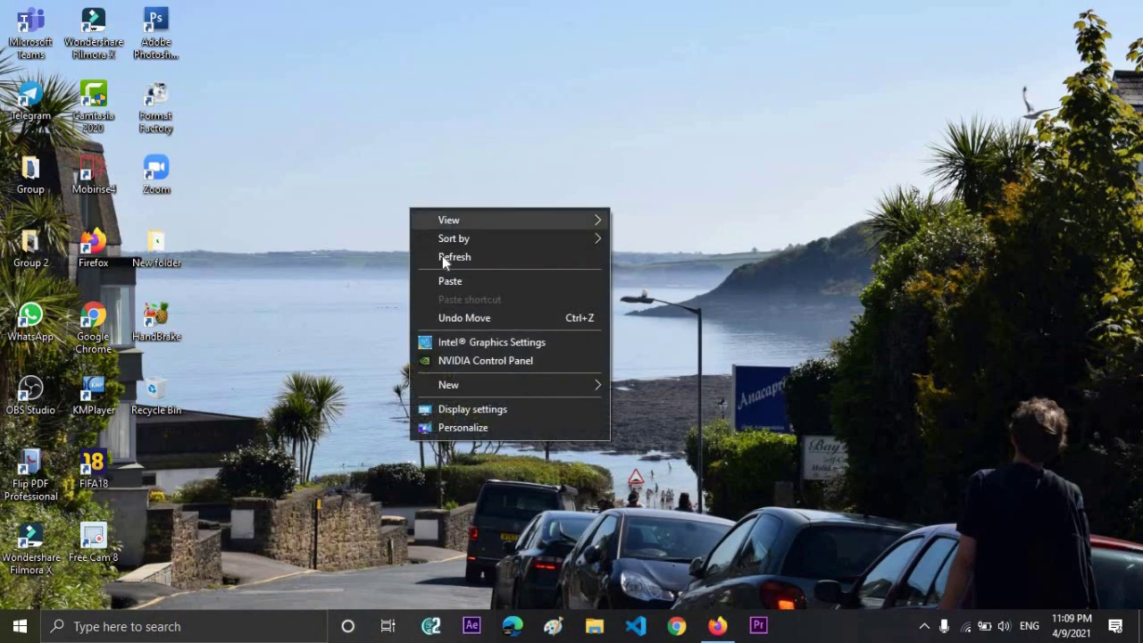
left_click(444, 258)
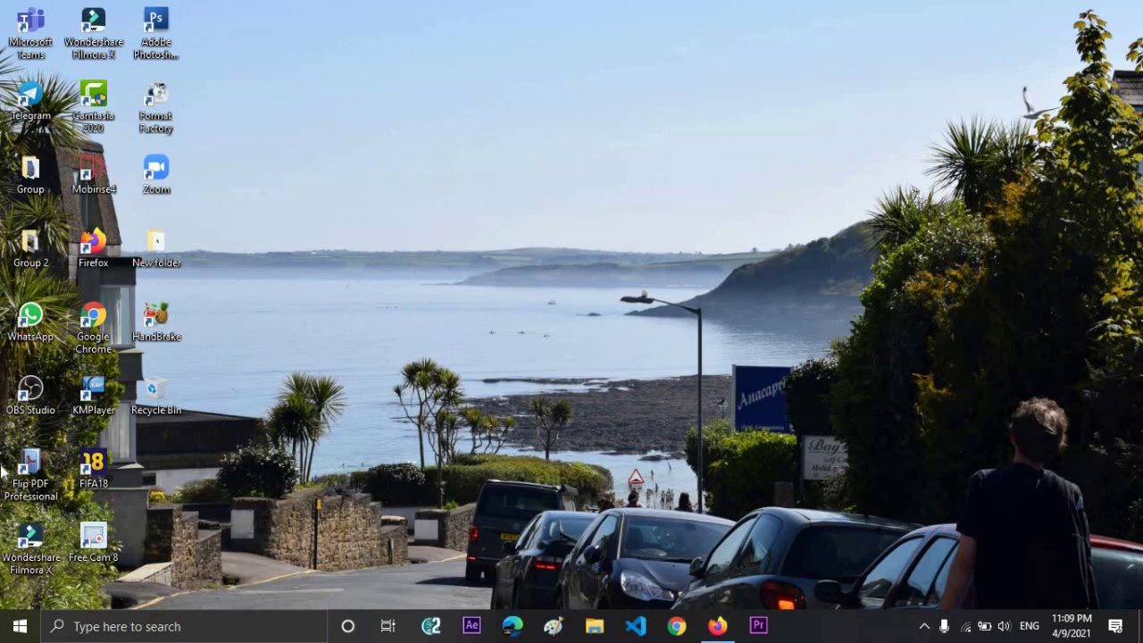
left_click_drag(298, 572, 364, 266)
left_click(18, 626)
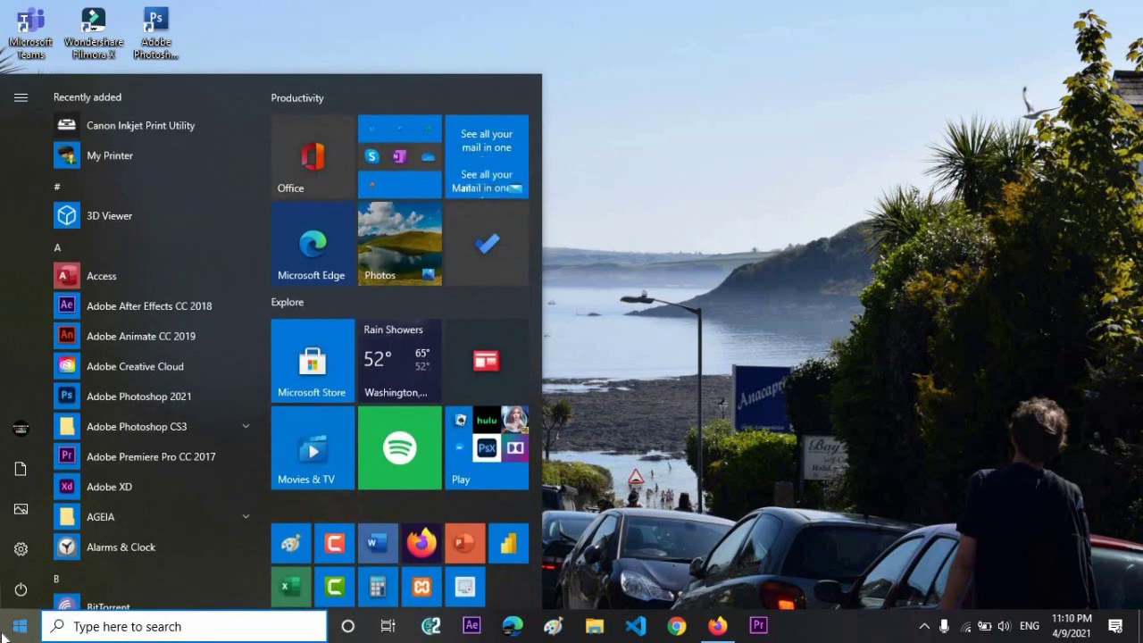
left_click(20, 629)
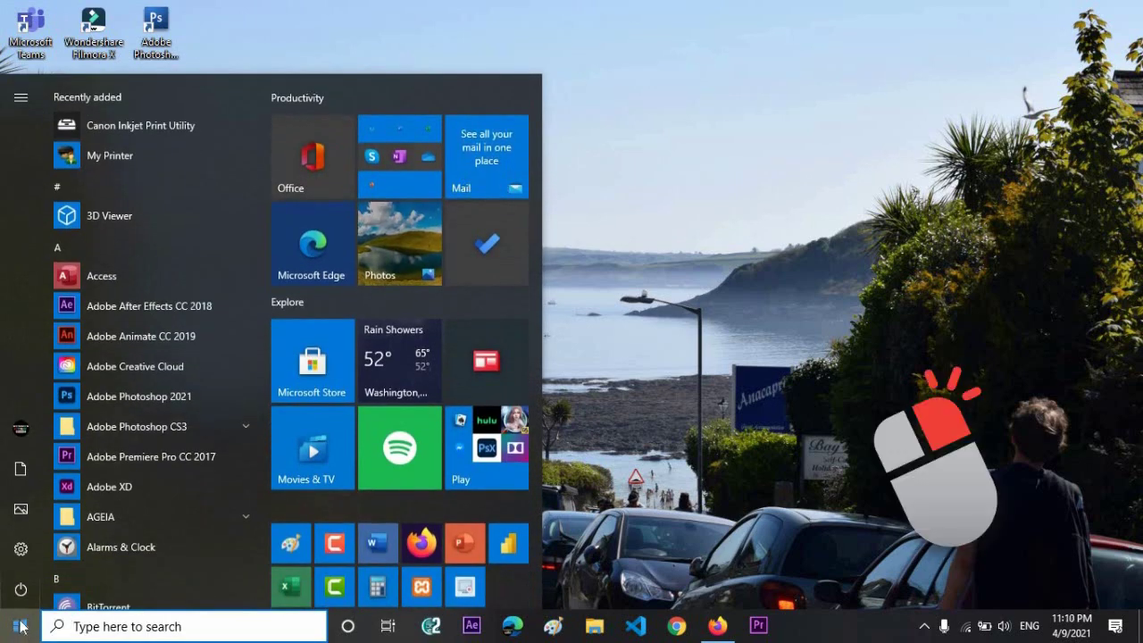
Open Apps and Features from Start's system shortcut list, show the list again, and close the Settings window
right_click(17, 629)
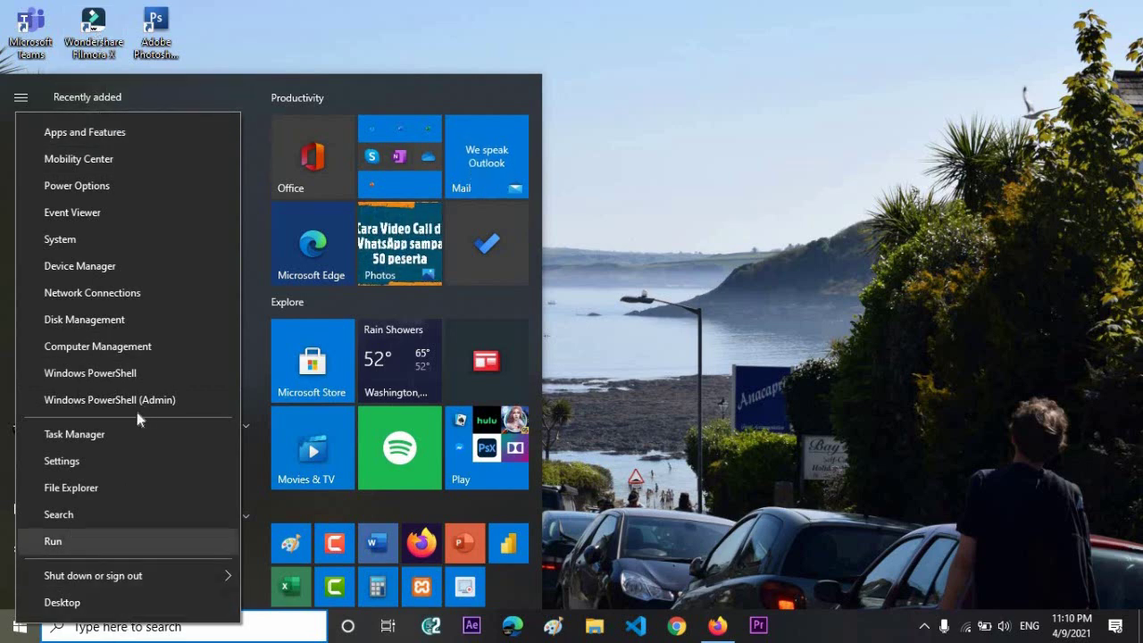
left_click(136, 131)
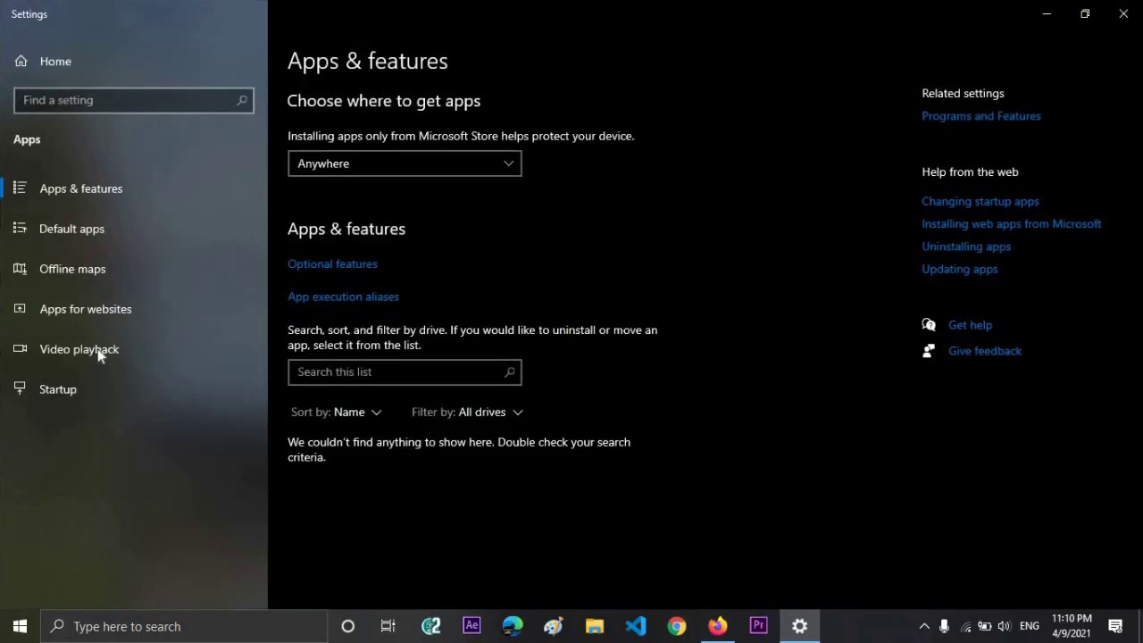
right_click(20, 626)
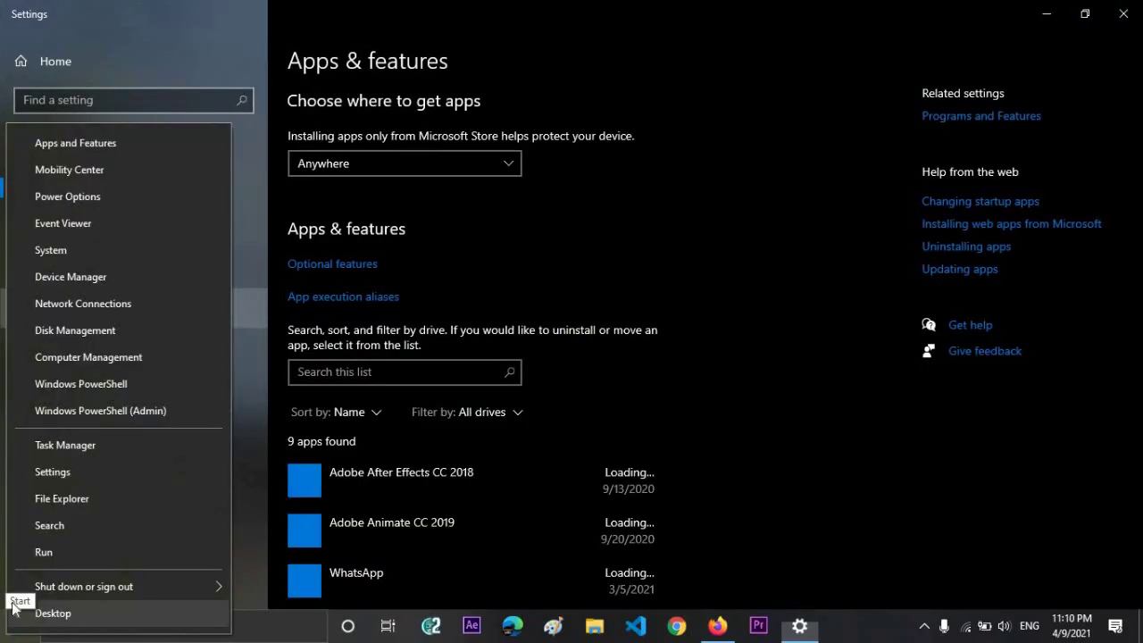
left_click(131, 143)
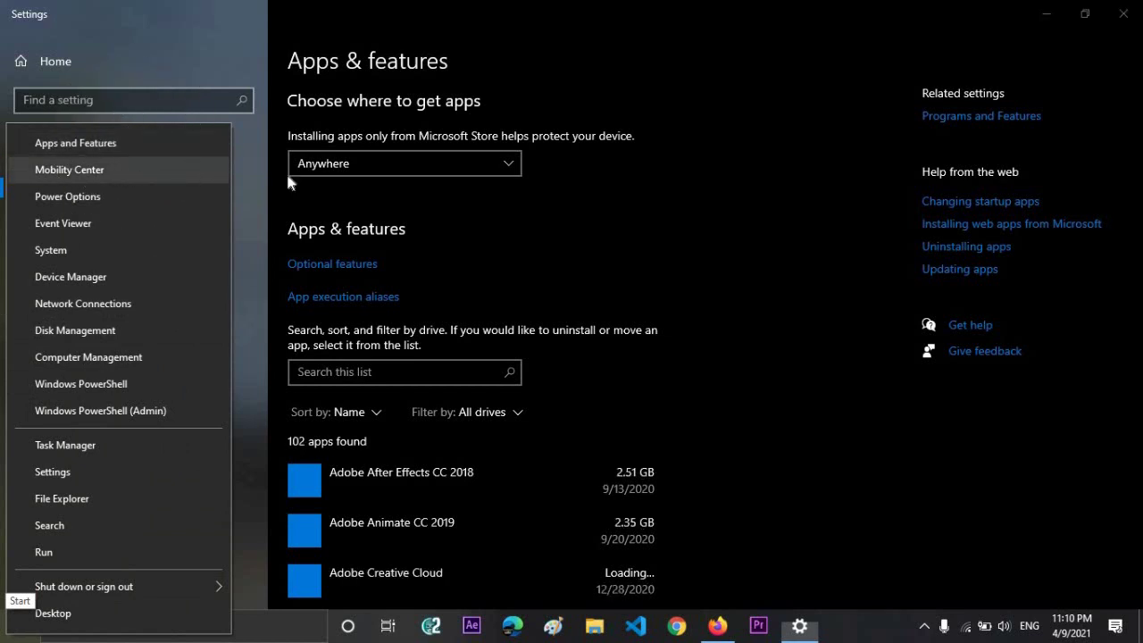
left_click(731, 272)
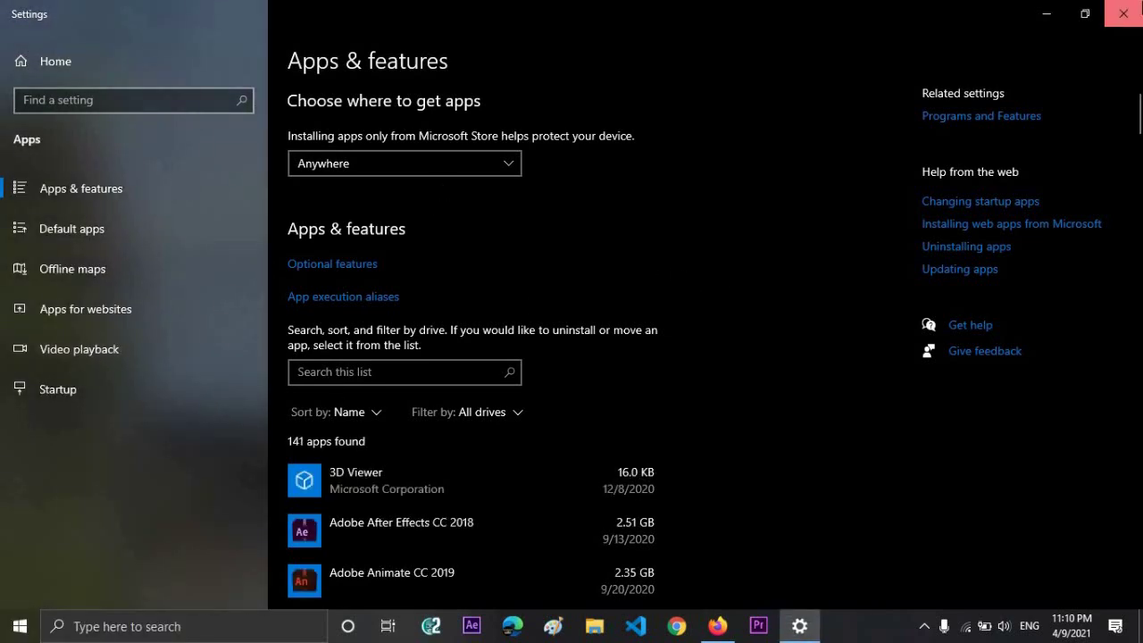
left_click(1123, 14)
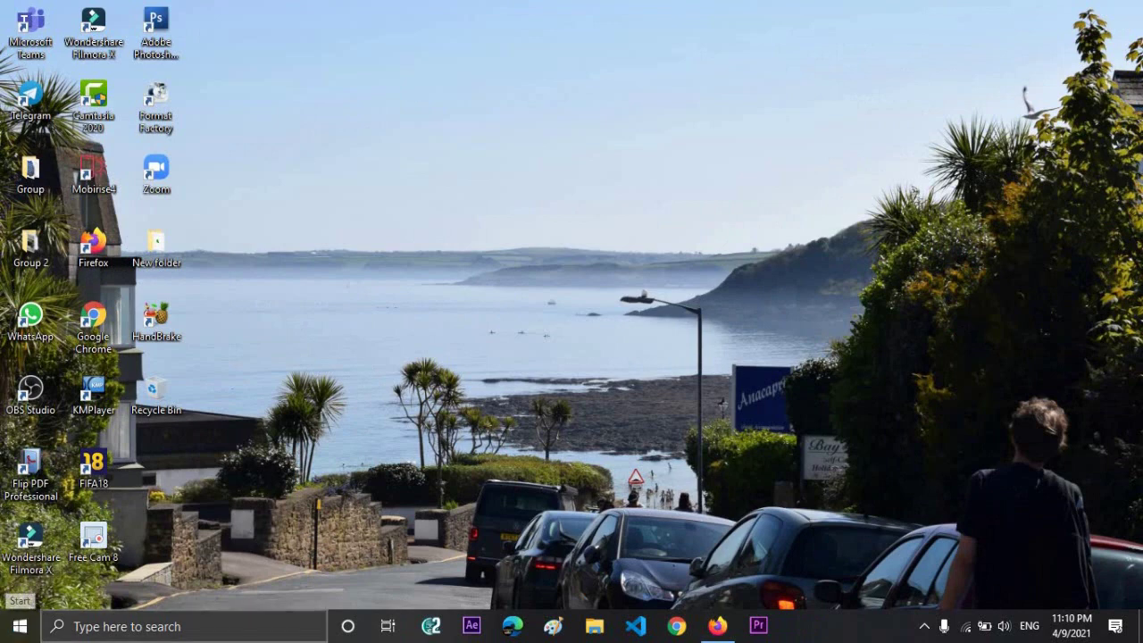
Ask Cortana by voice for "Apps and features" and close its window
left_click(347, 626)
left_click(315, 576)
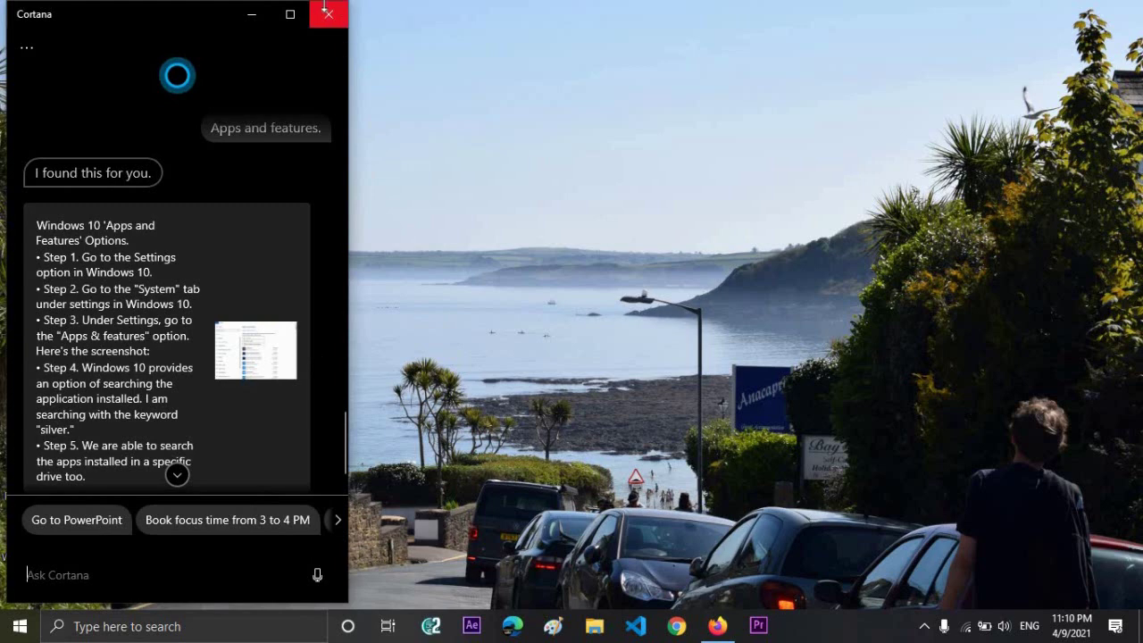
left_click(329, 16)
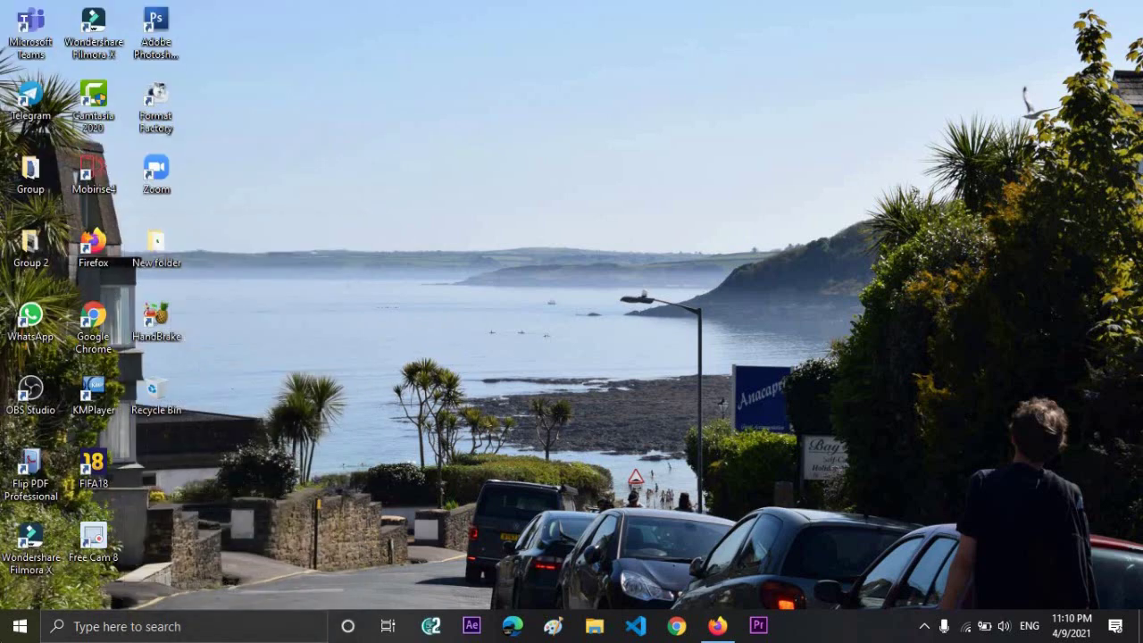
Reopen Apps and Features from Start's system shortcut list and examine the list of installed applications
right_click(20, 626)
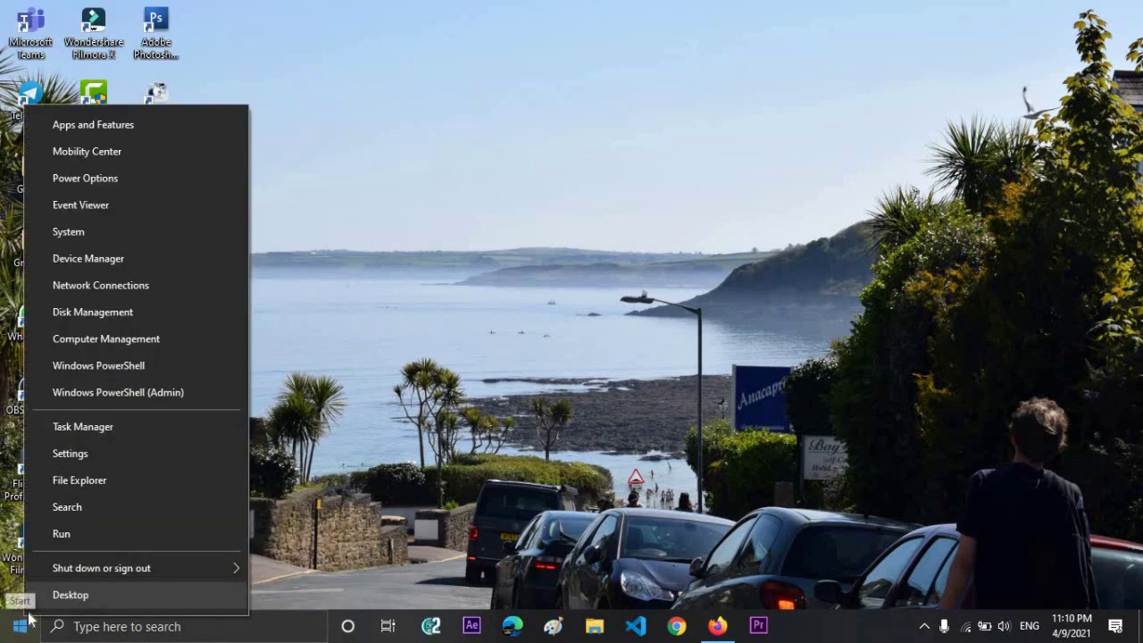
left_click(148, 127)
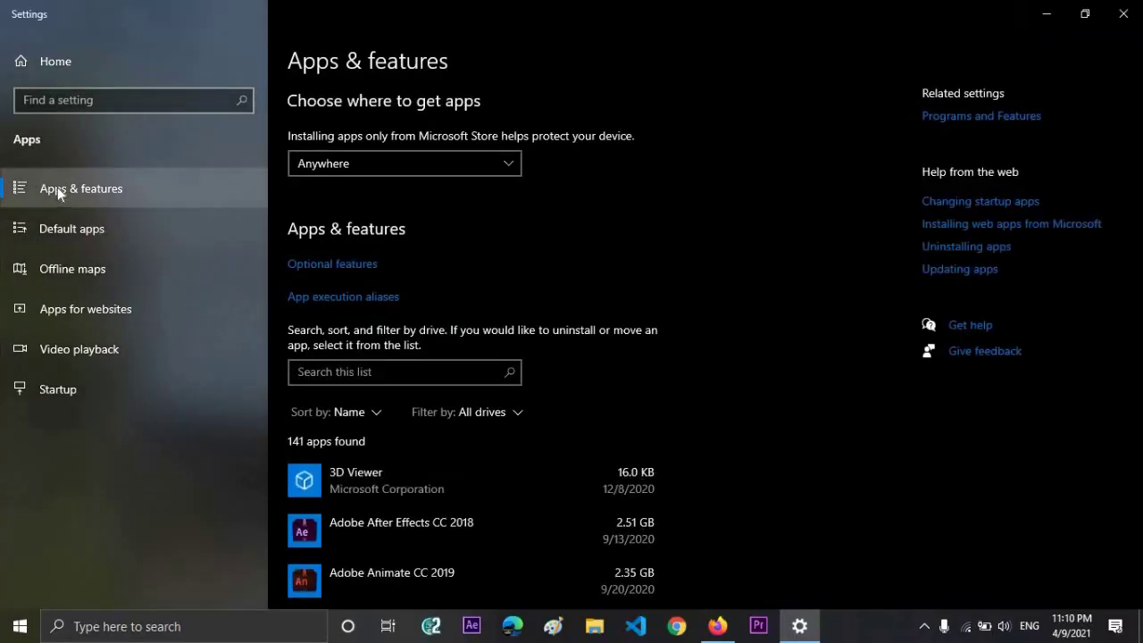
scroll(688, 416, "down", 1)
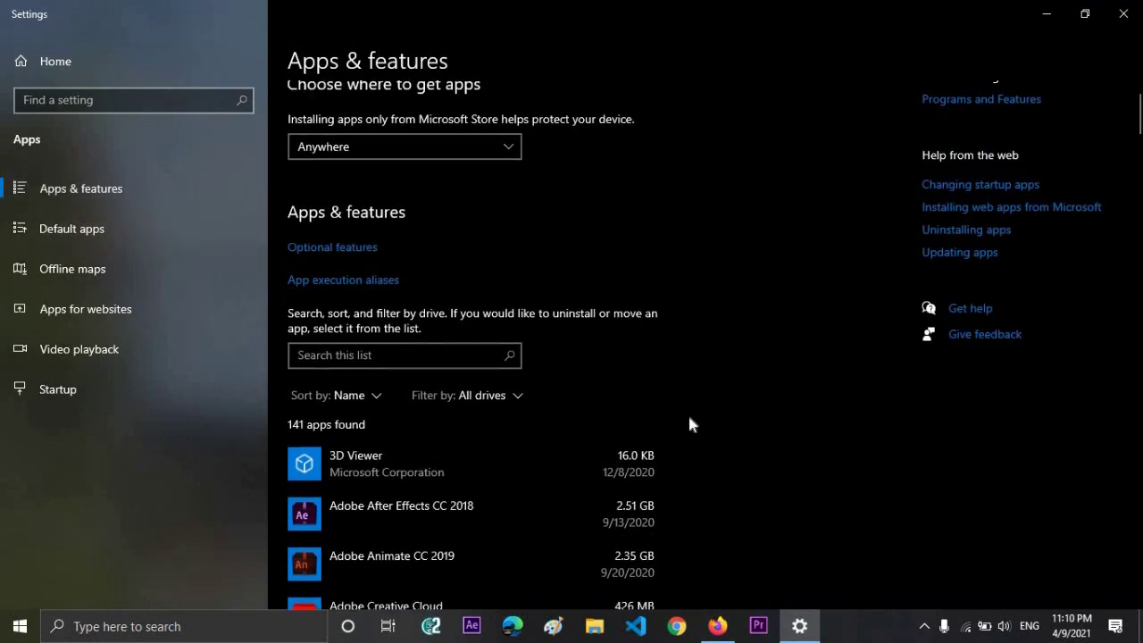
scroll(688, 428, "down", 1)
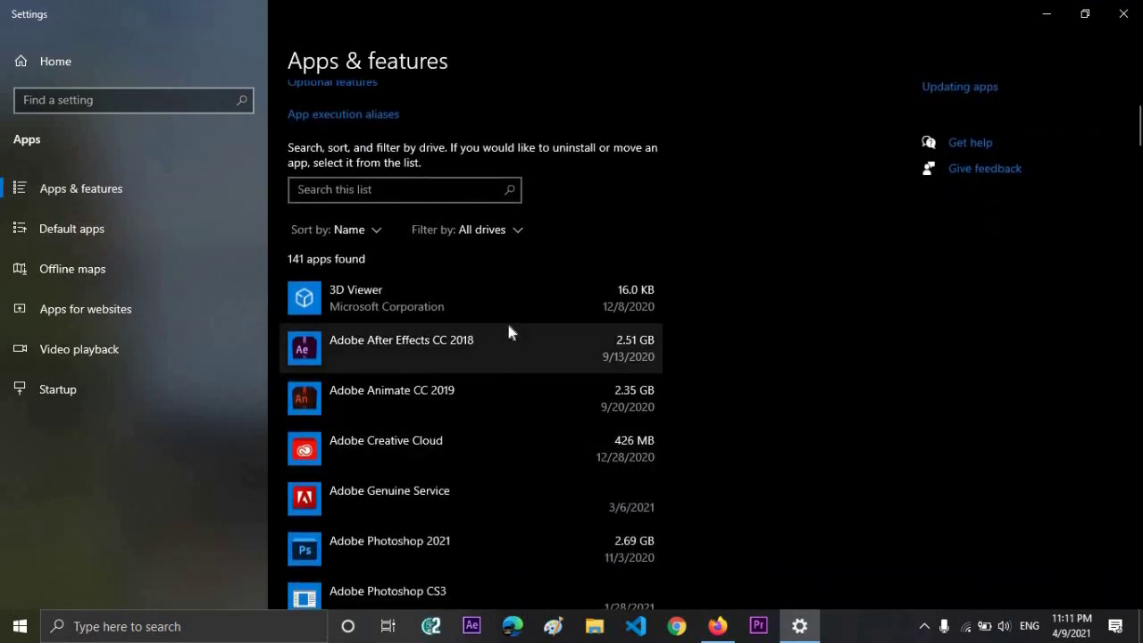
scroll(549, 362, "down", 1)
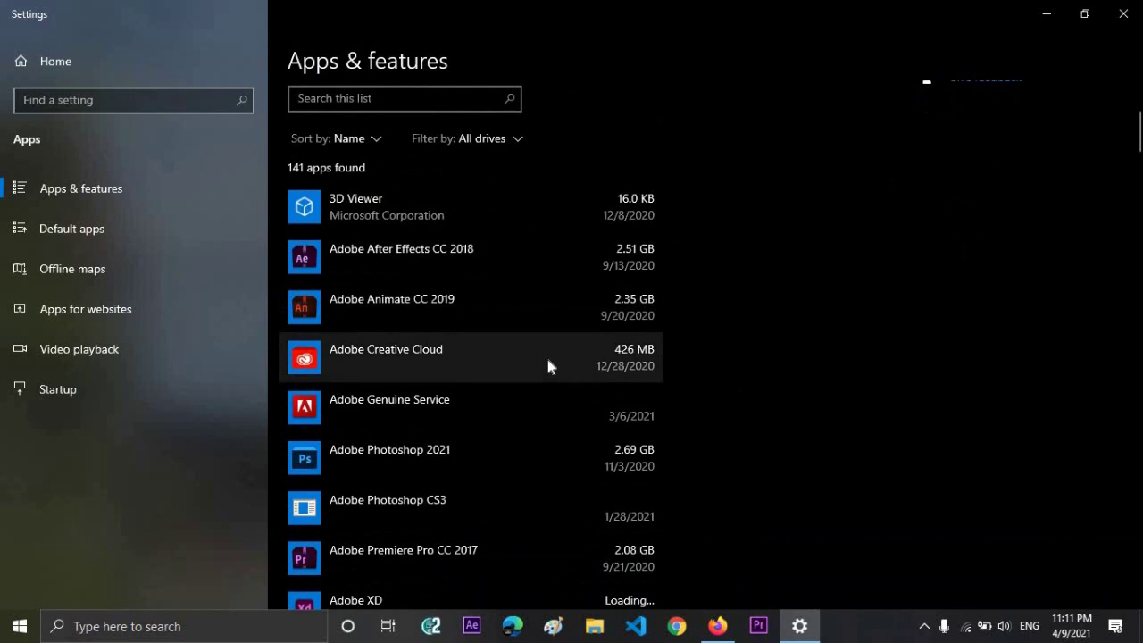
scroll(548, 355, "down", 2)
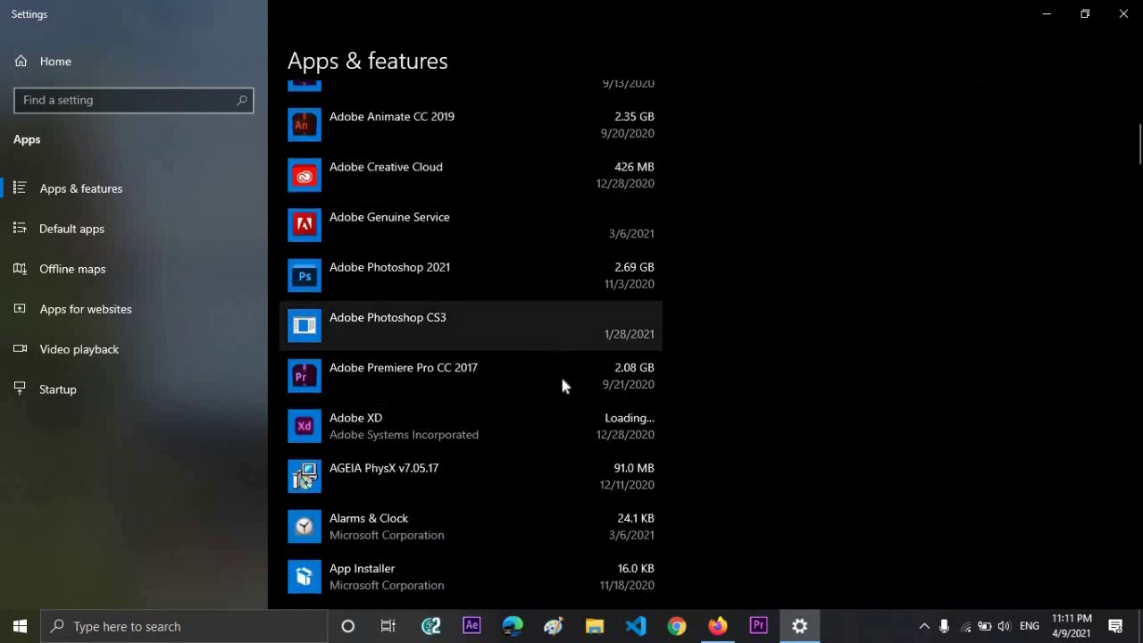
scroll(563, 384, "down", 4)
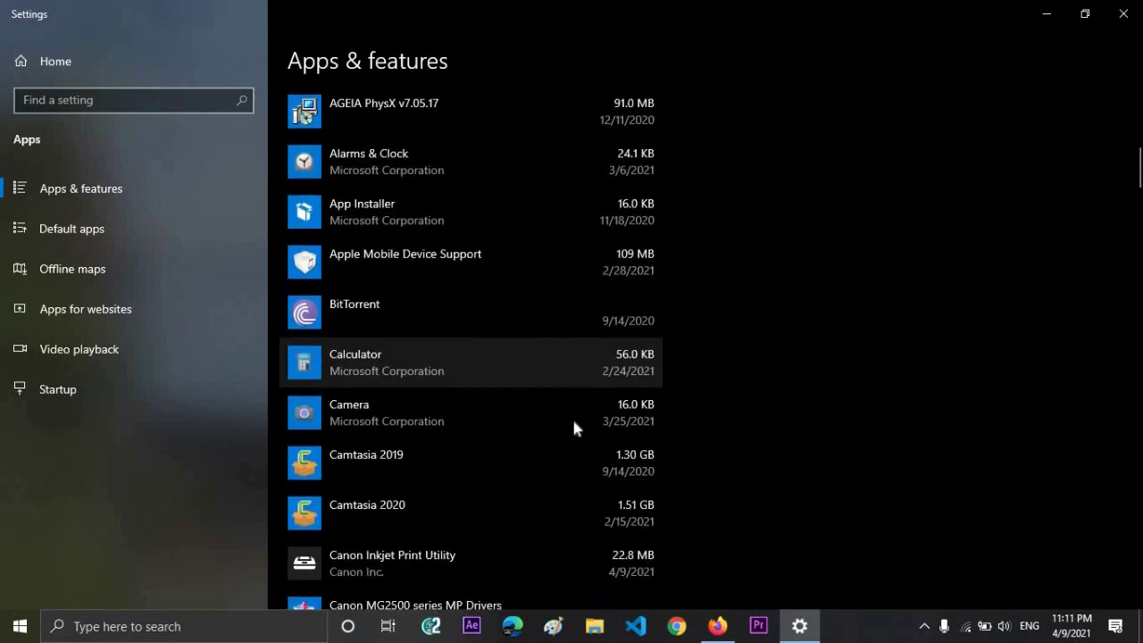
scroll(574, 422, "down", 1)
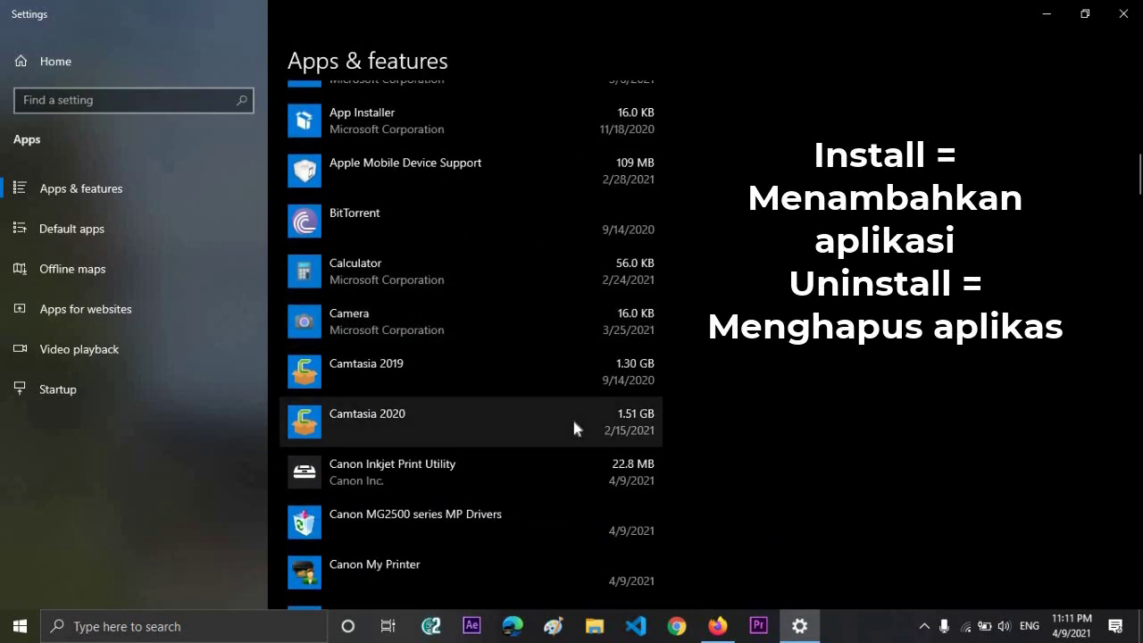
scroll(574, 429, "down", 1)
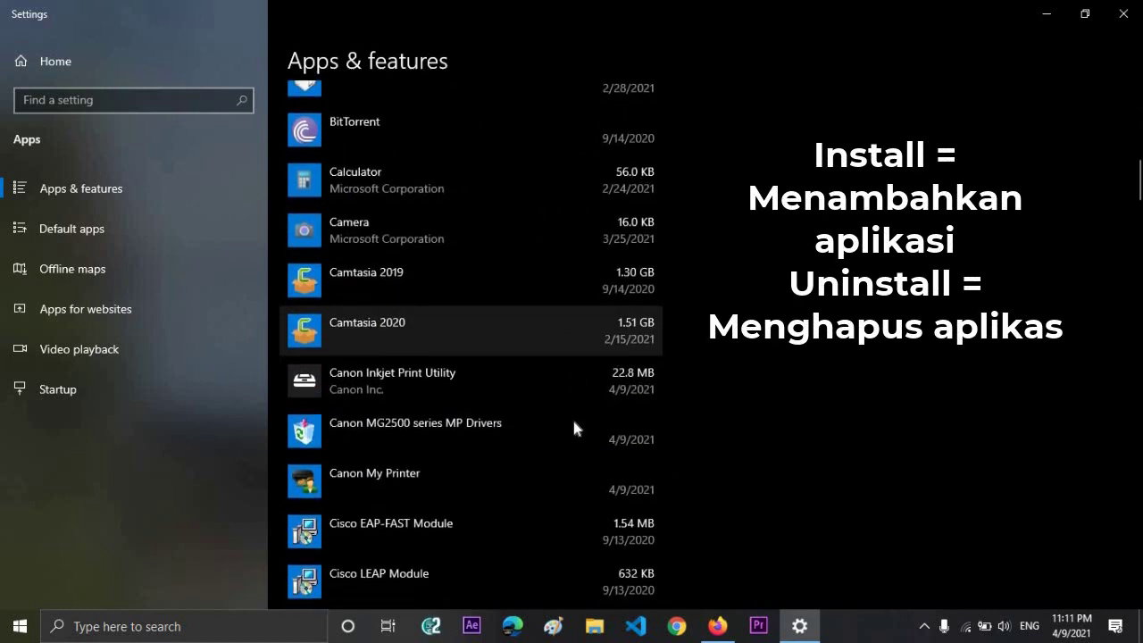
Launch the uninstaller for Canon MG2500 series MP Drivers, cancel it before execution, and close Settings
left_click(434, 428)
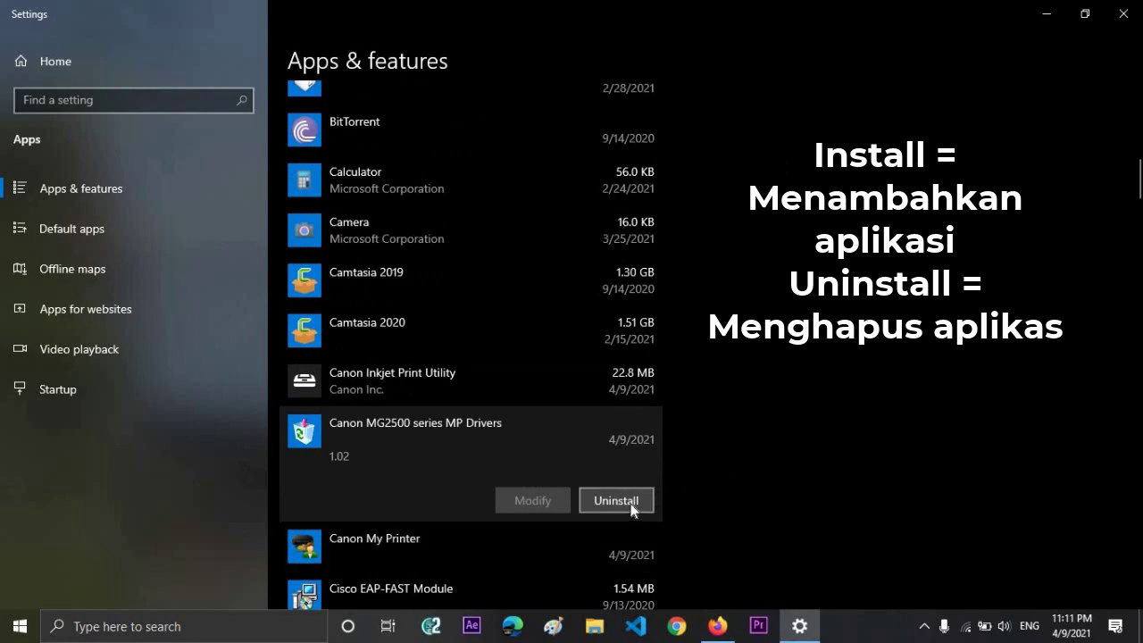
left_click(632, 508)
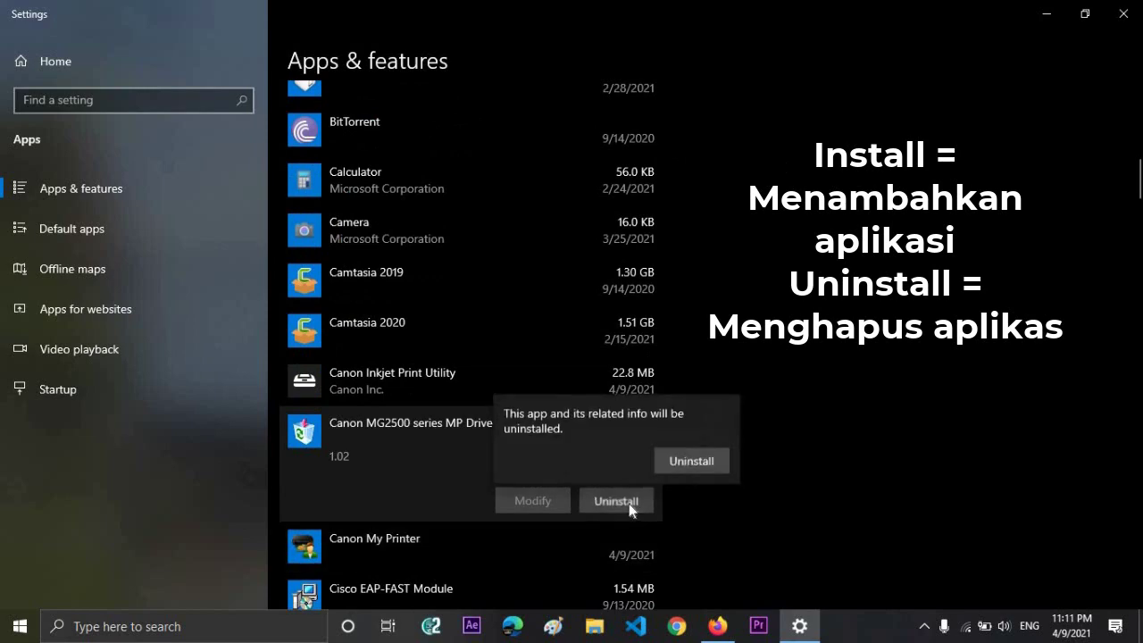
left_click(679, 466)
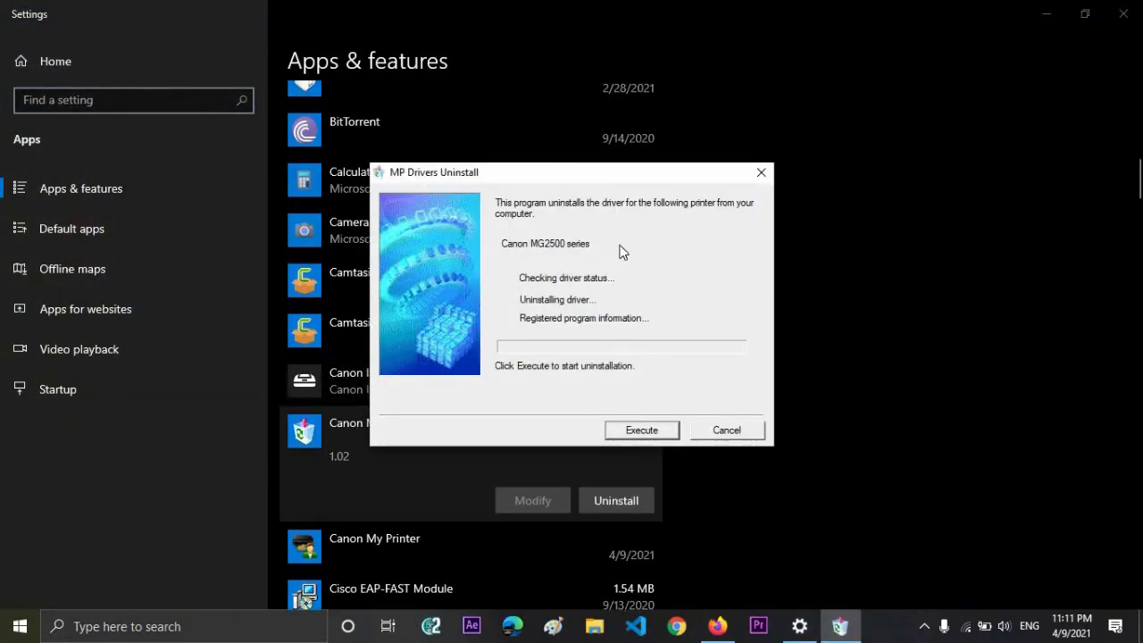
left_click(725, 429)
left_click(726, 429)
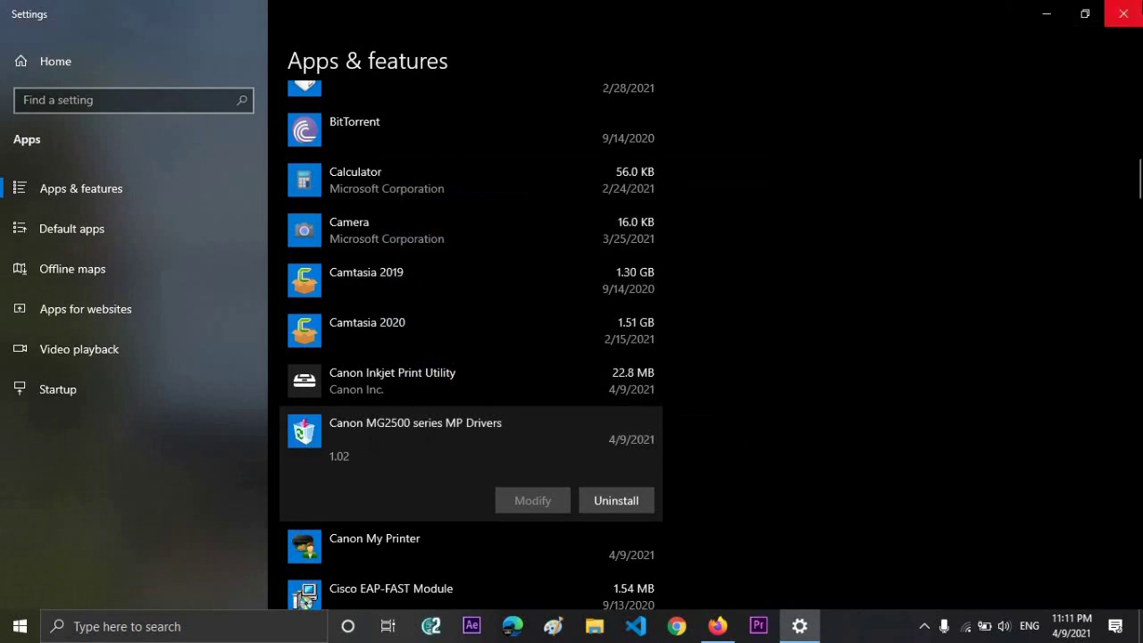
scroll(468, 281, "up", 4)
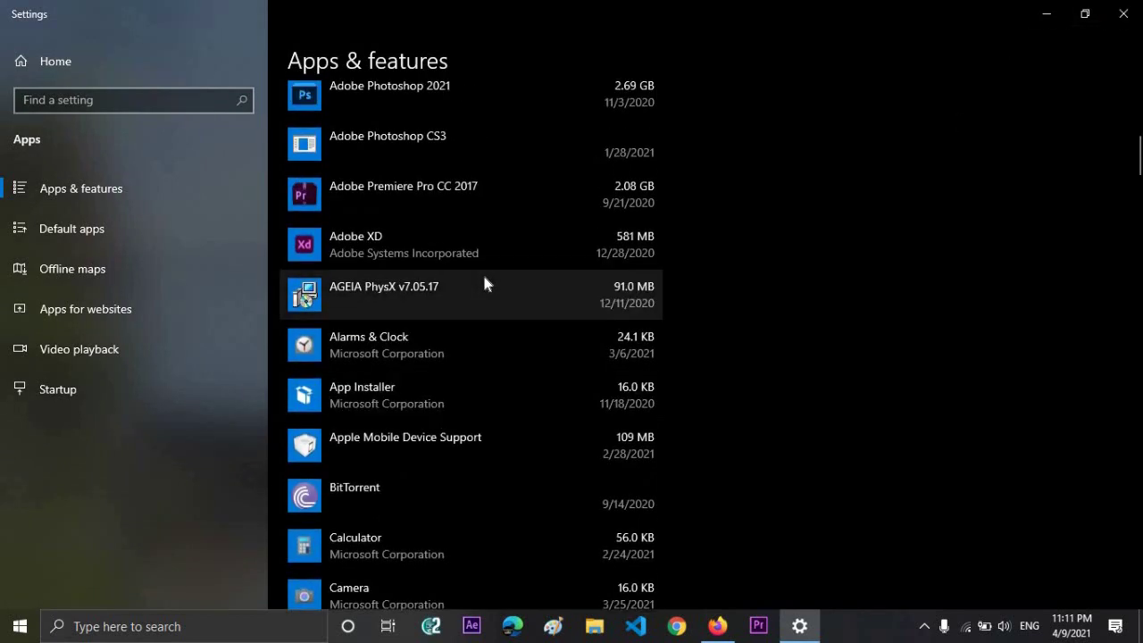
left_click(1124, 13)
Move New folder to an empty area of the desktop, open it, and select the smadav2021rev1462 installer
left_click_drag(156, 246, 656, 466)
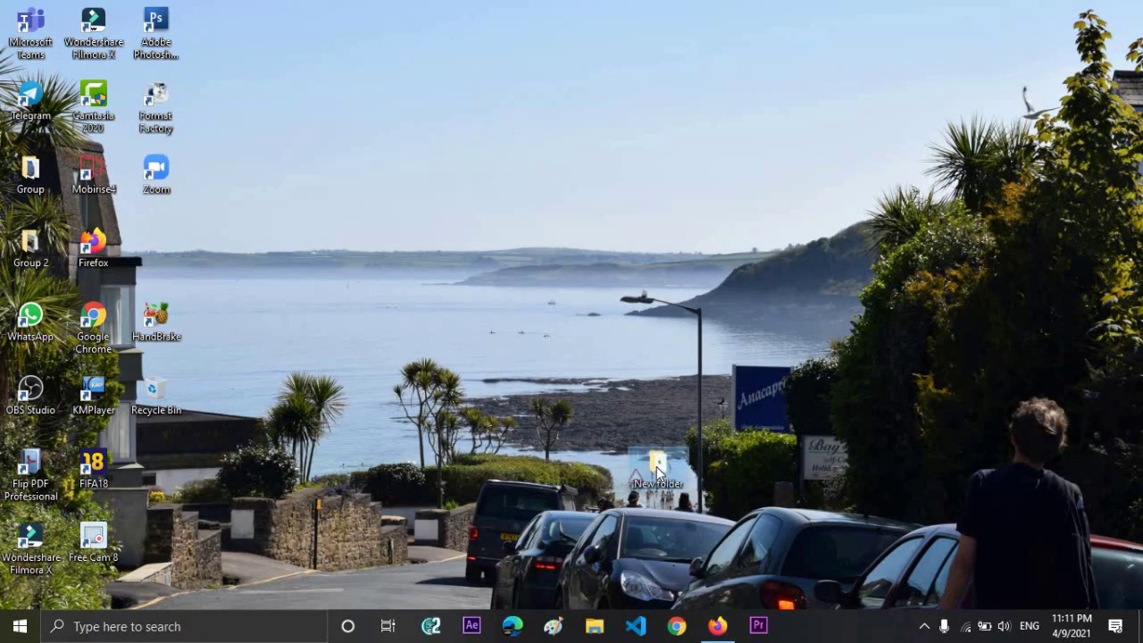
key("Return")
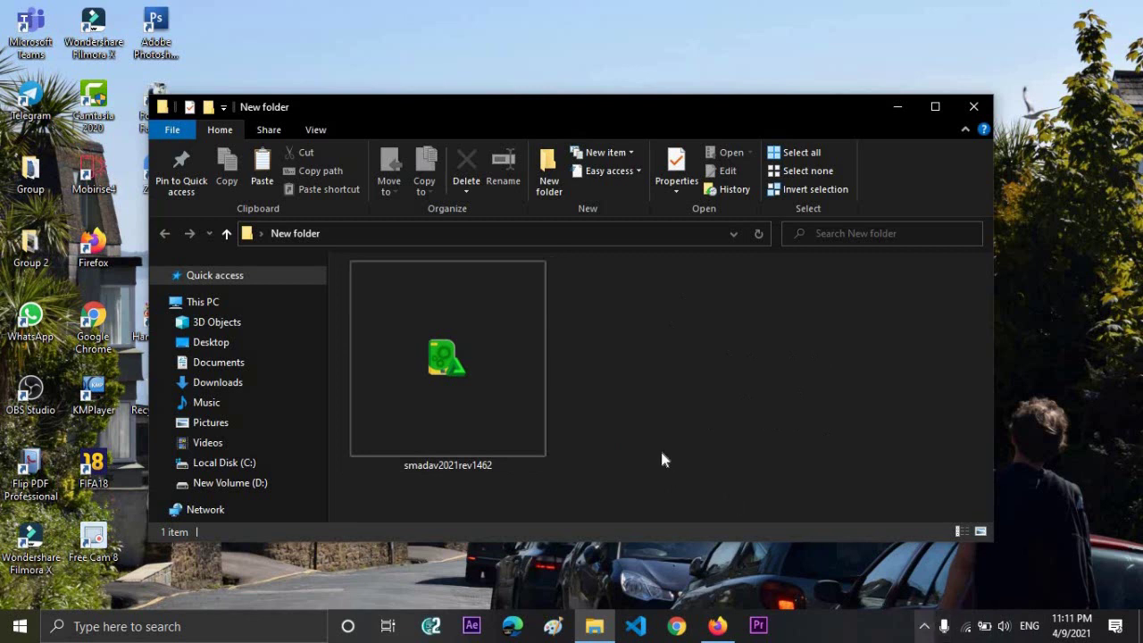
left_click(405, 412)
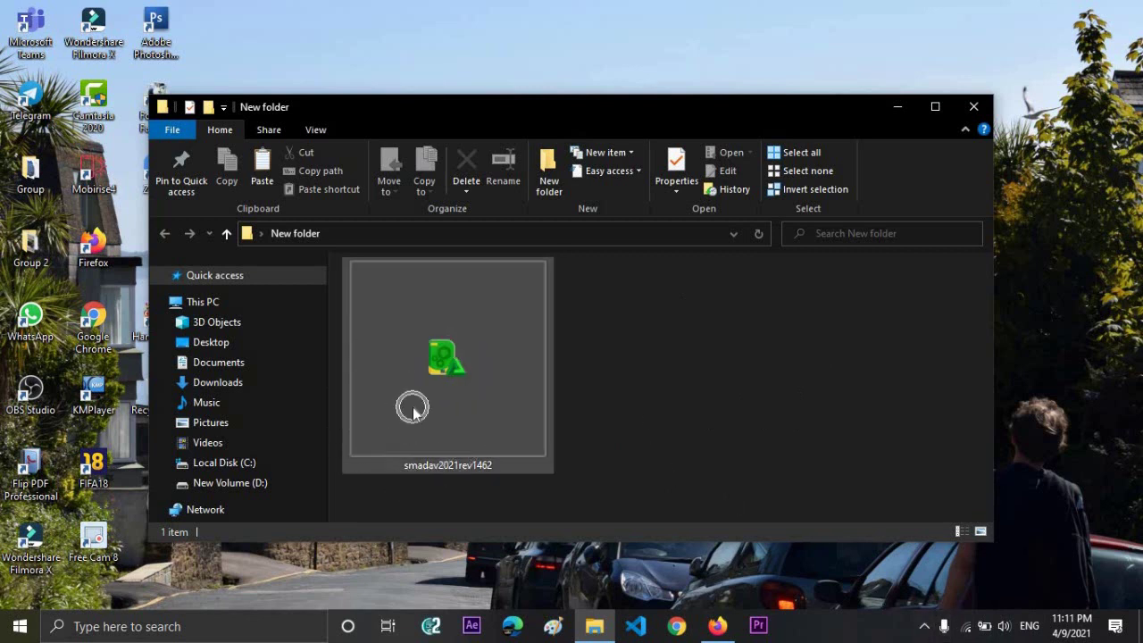
double_click(540, 412)
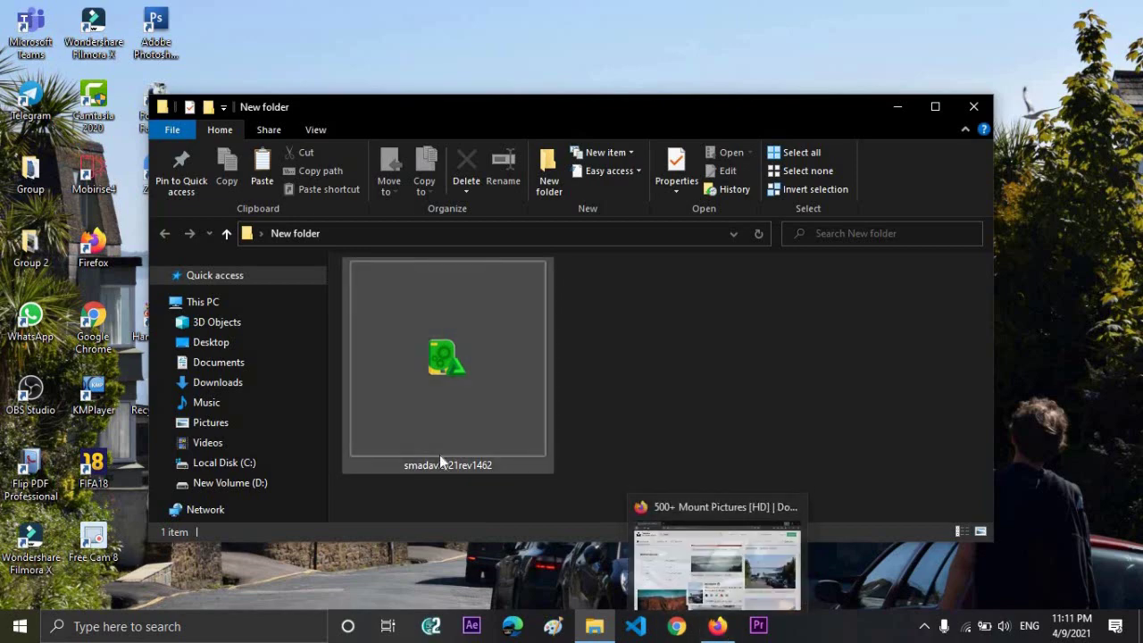
Switch to Firefox and search Google for "smadav download free" in a new tab
left_click(723, 630)
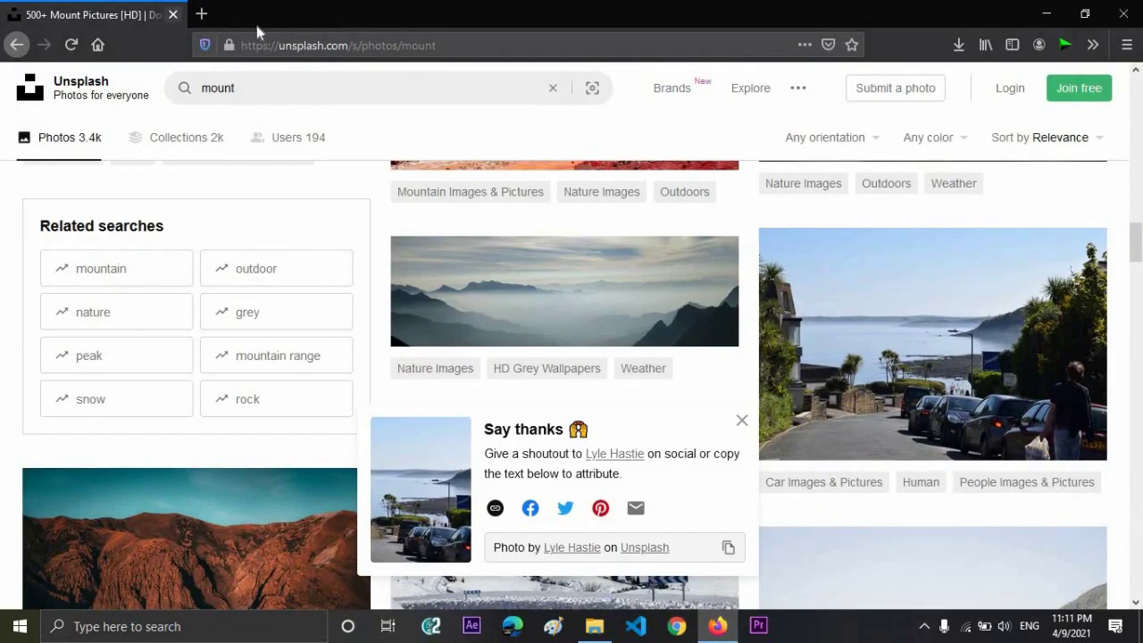
left_click(202, 14)
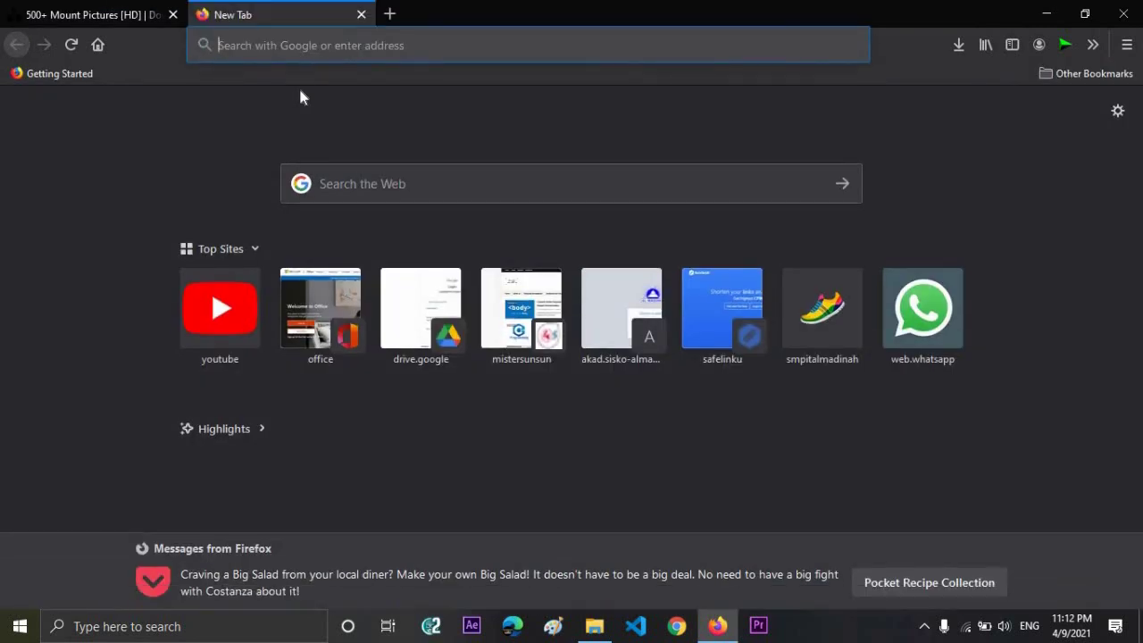
type("smad")
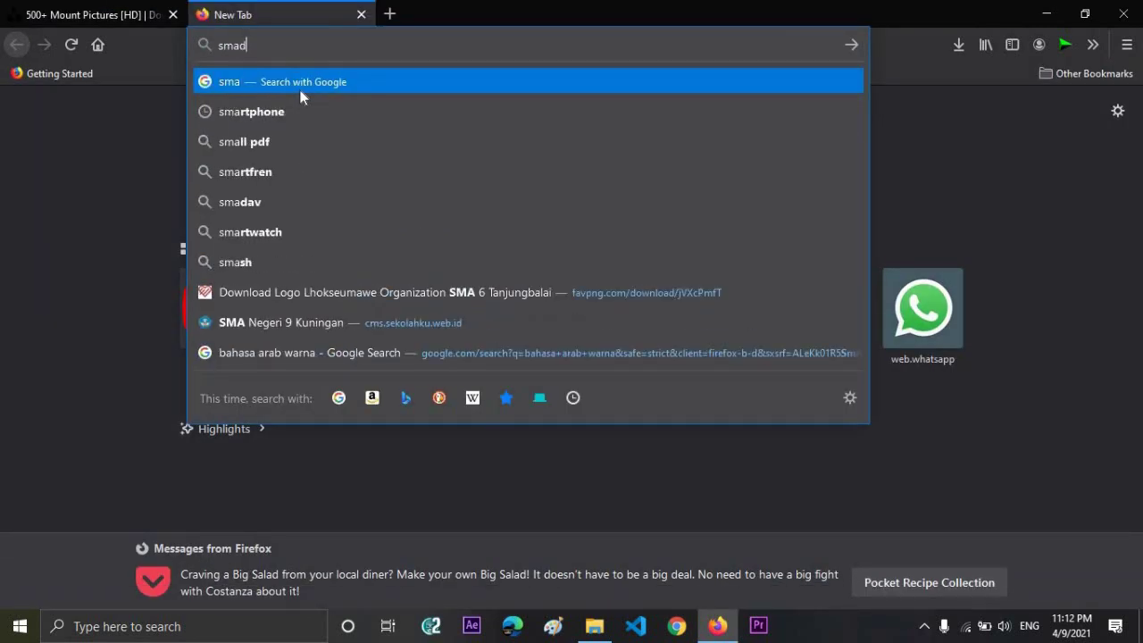
type("av dow")
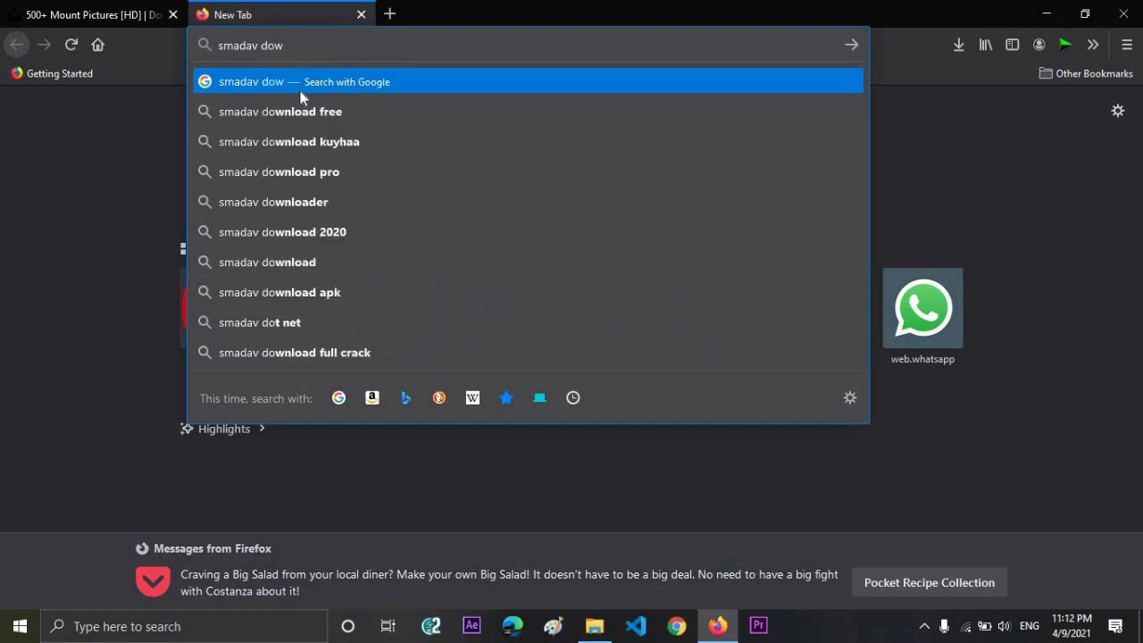
key("Down")
key("Return")
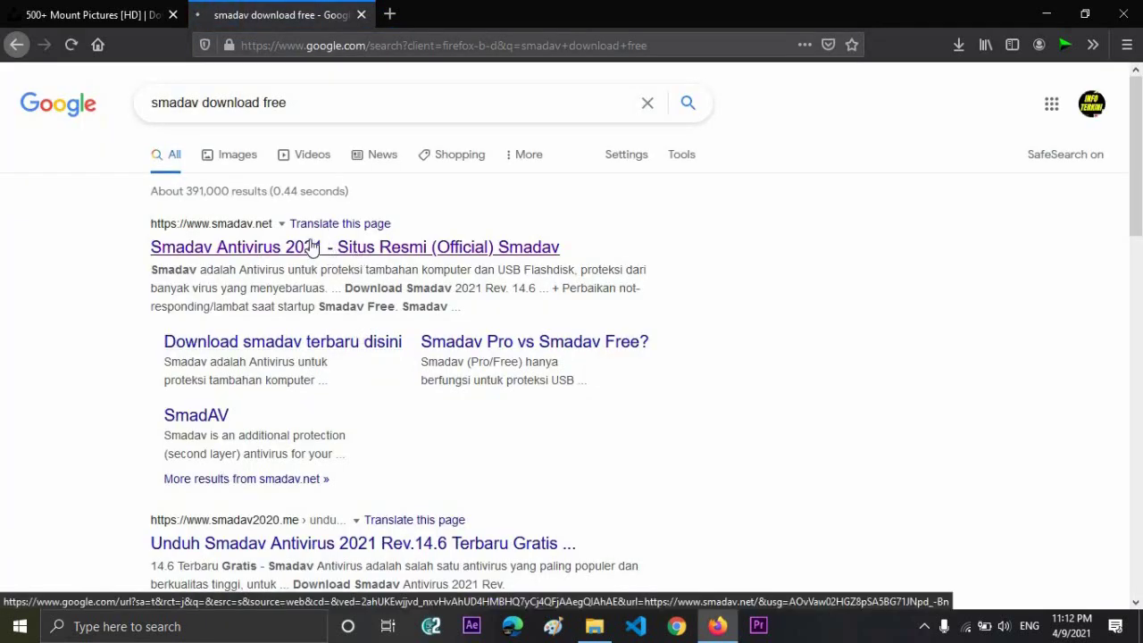
Open the official Smadav Antivirus 2021 website from the search results, then shrink and minimize the browser window
left_click(315, 248)
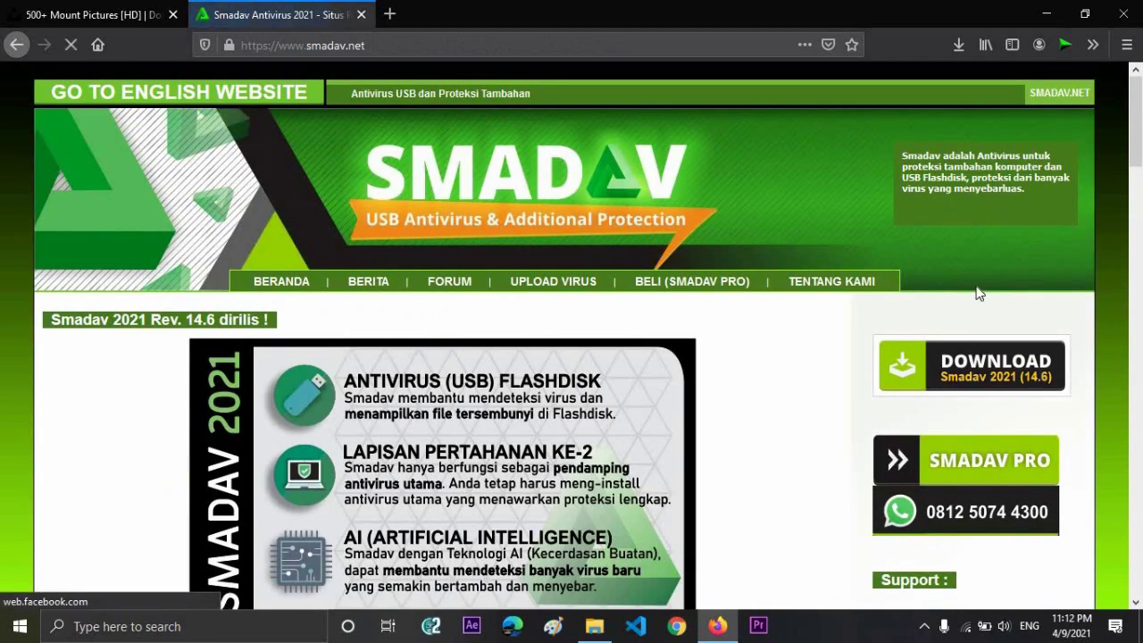
left_click(1085, 14)
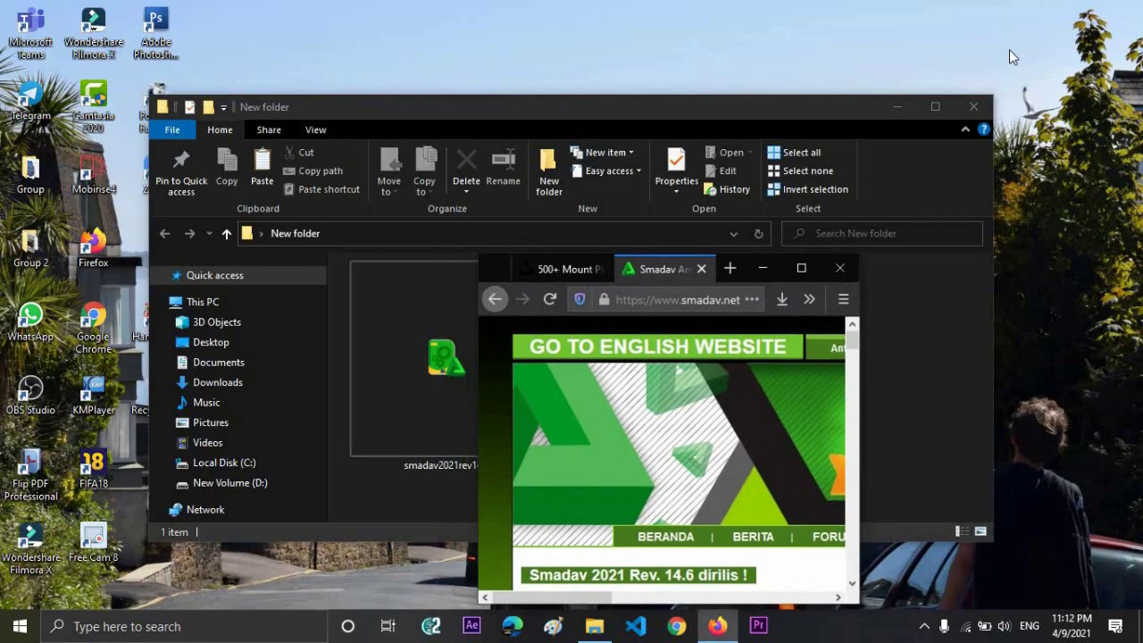
left_click(766, 269)
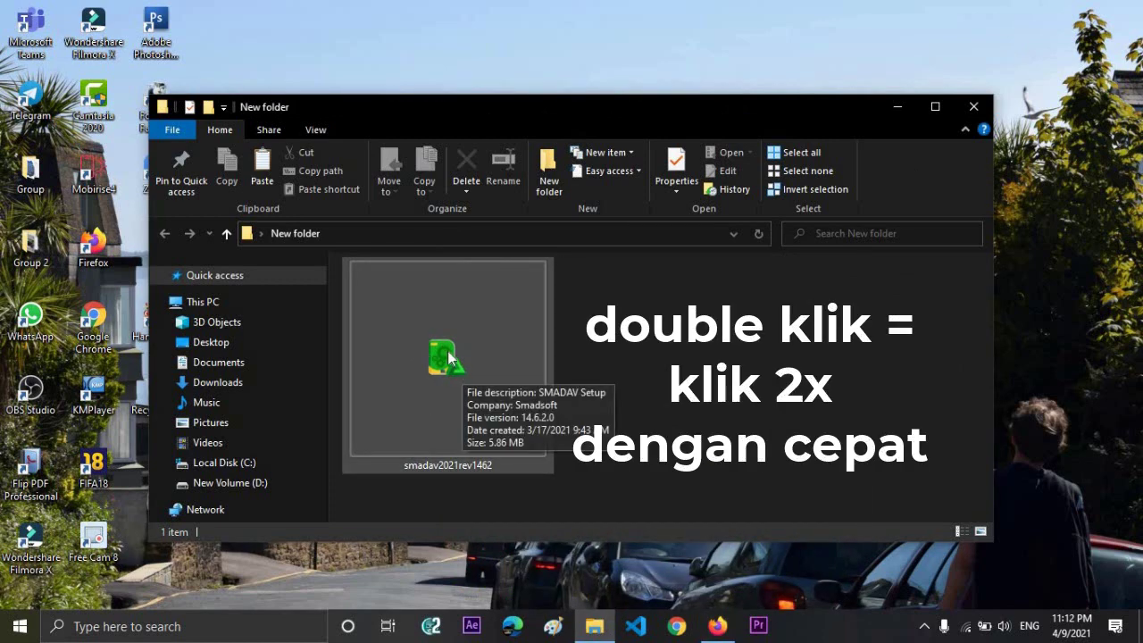
Run the smadav2021rev1462 installer with the default additional tasks, finish setup without launching SMADAV, and close New folder
double_click(449, 358)
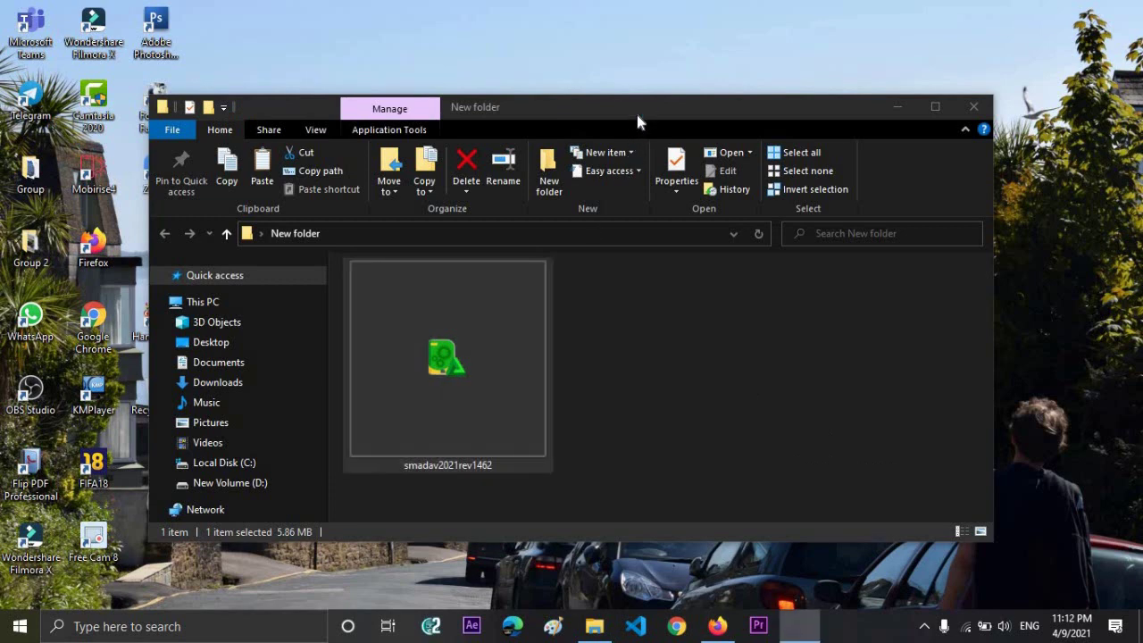
left_click(589, 350)
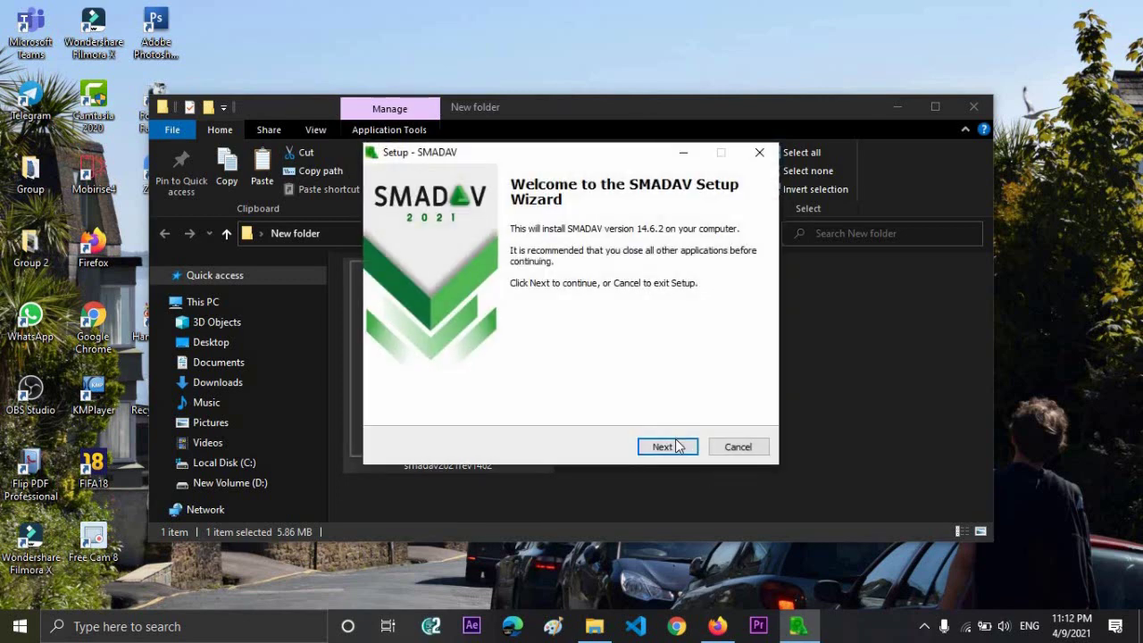
left_click(679, 446)
left_click(682, 449)
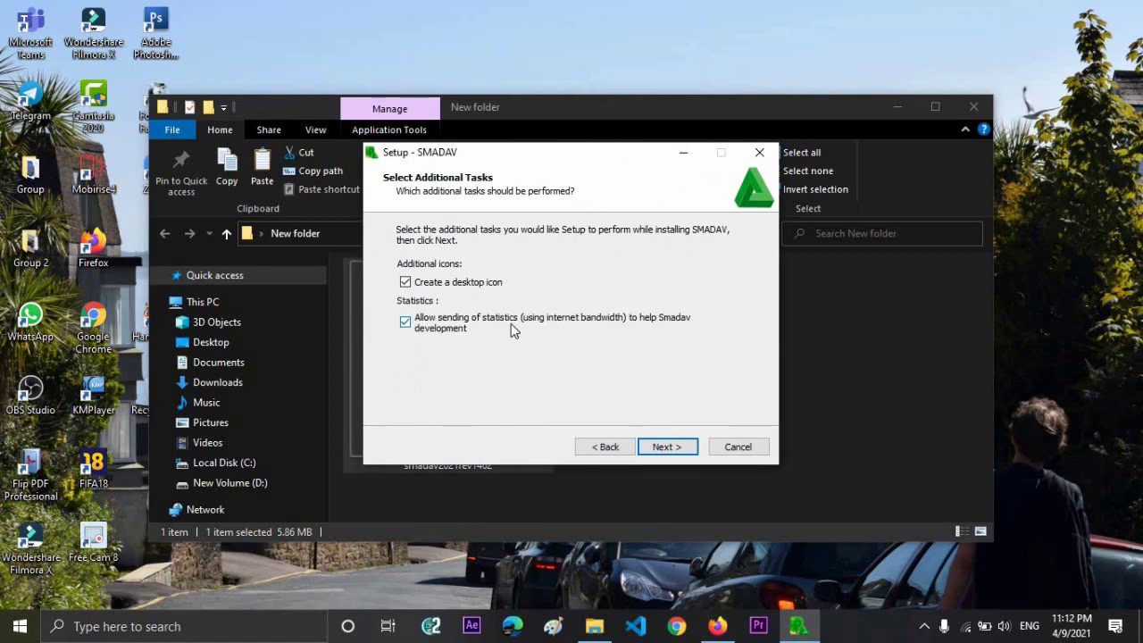
left_click(677, 449)
left_click(669, 448)
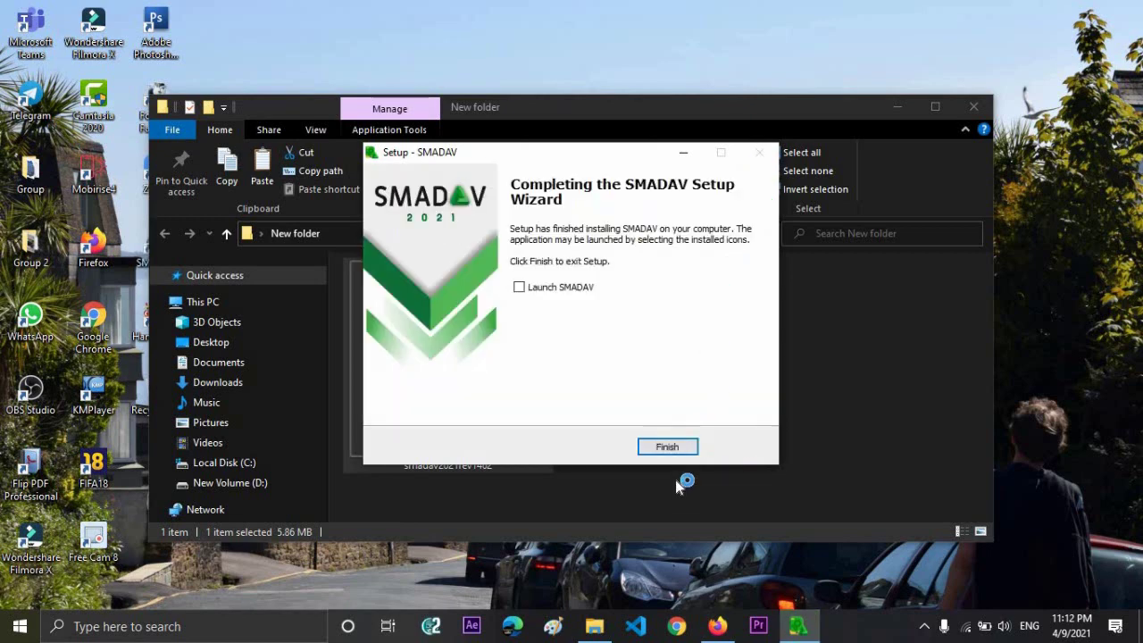
left_click(674, 446)
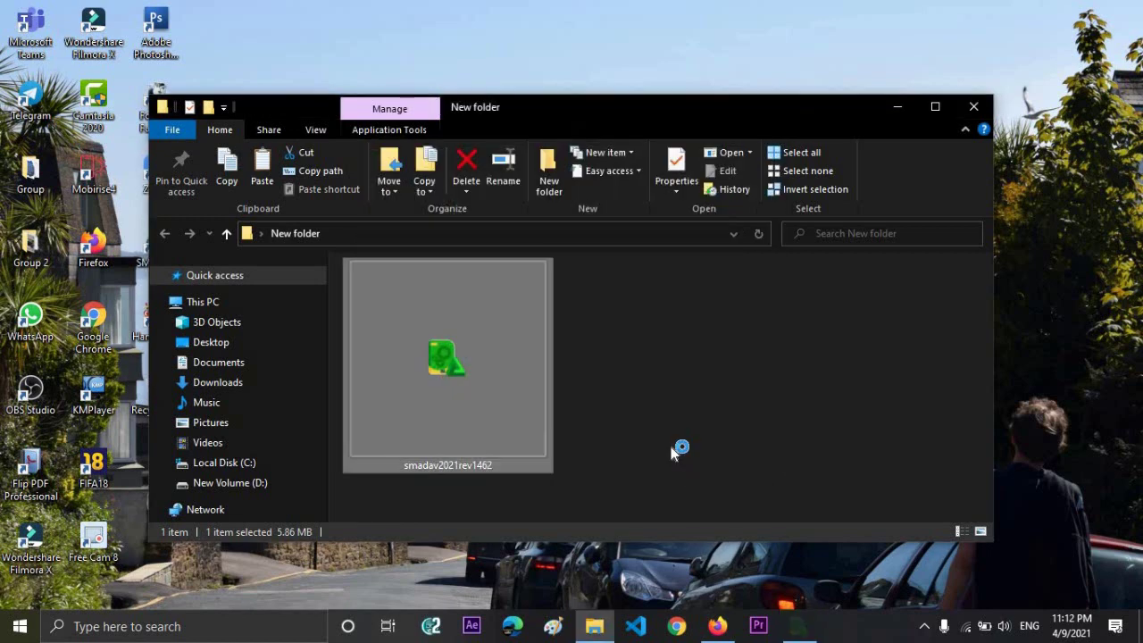
left_click(974, 107)
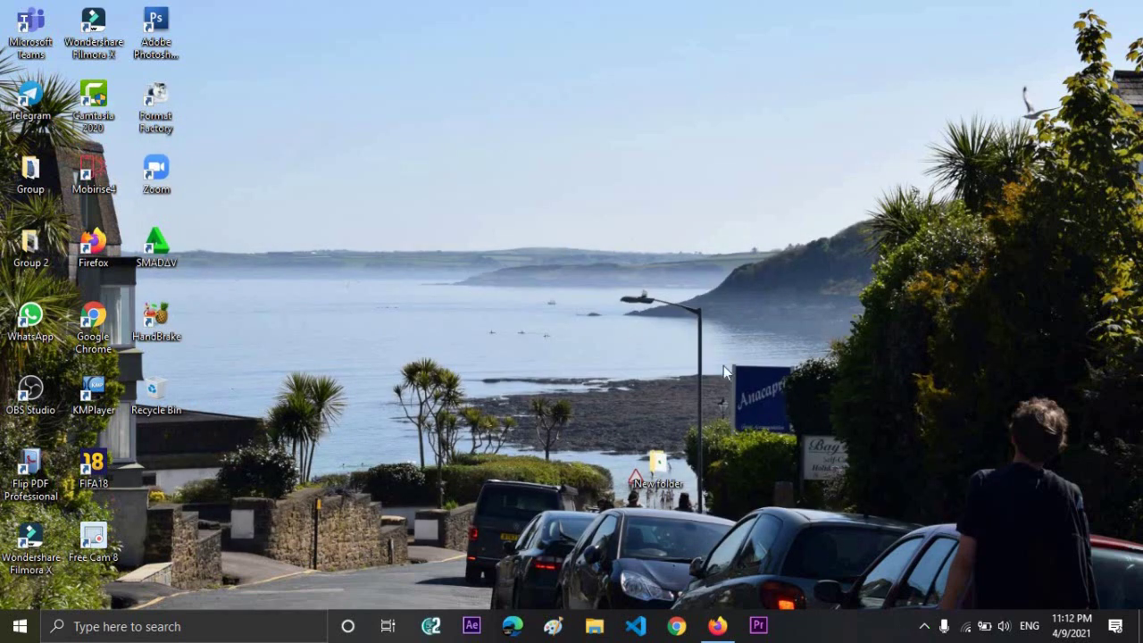
Open Smadav from the hidden notification-area programs, then close its main window and the free-version notice
left_click(924, 626)
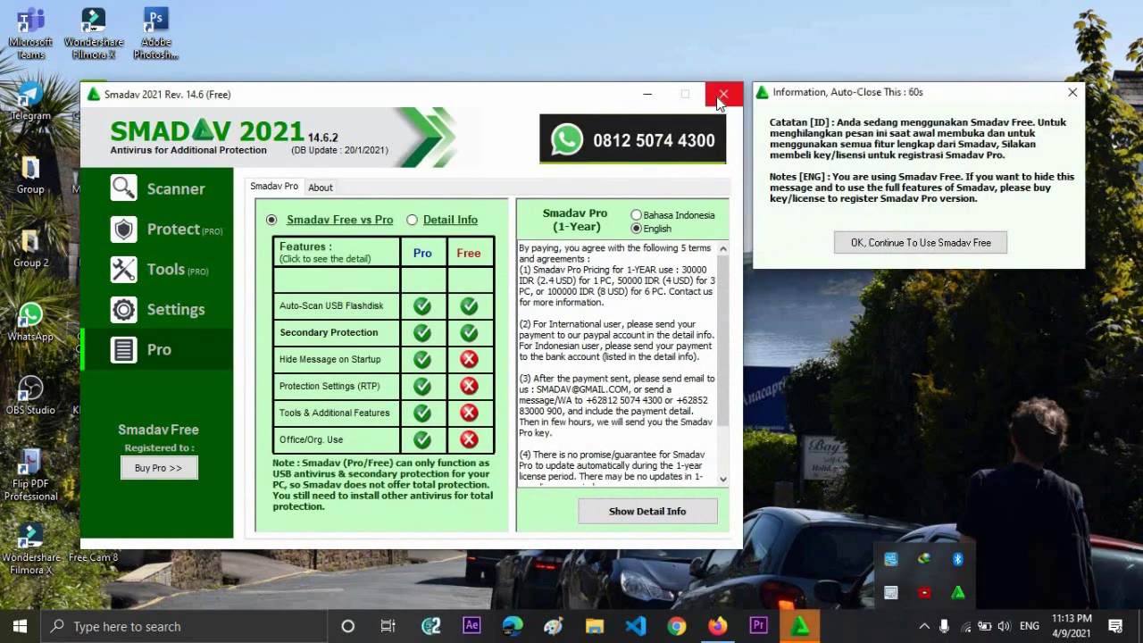
left_click(957, 592)
left_click(1075, 93)
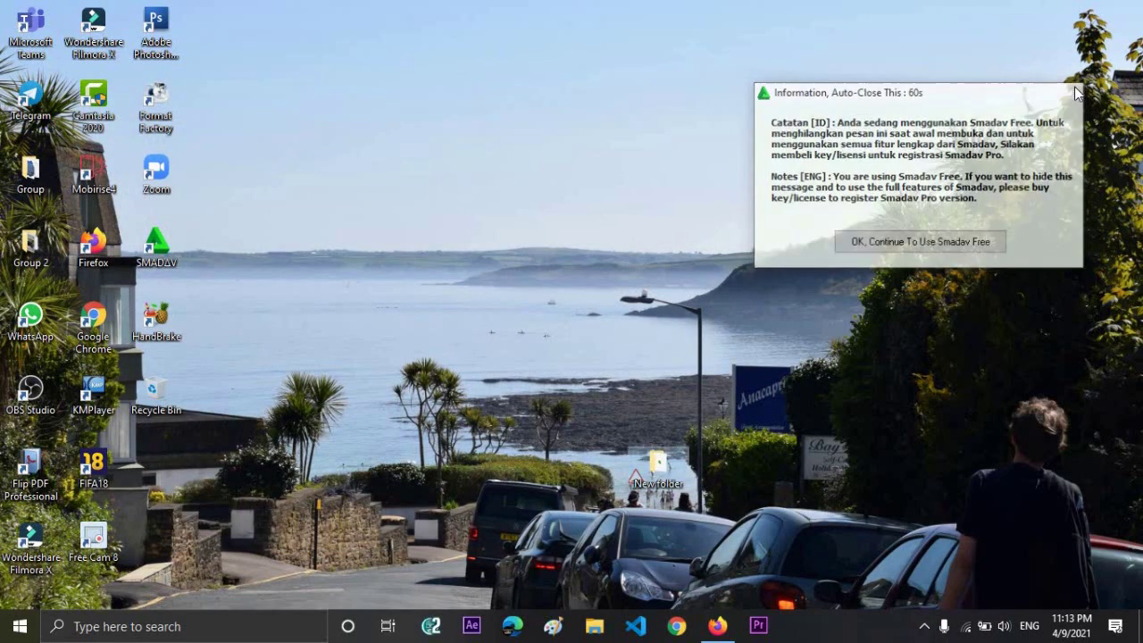
Open Apps and Features from Start's system shortcut list and locate SMADAV version 14.6.2 among the installed applications
left_click(12, 629)
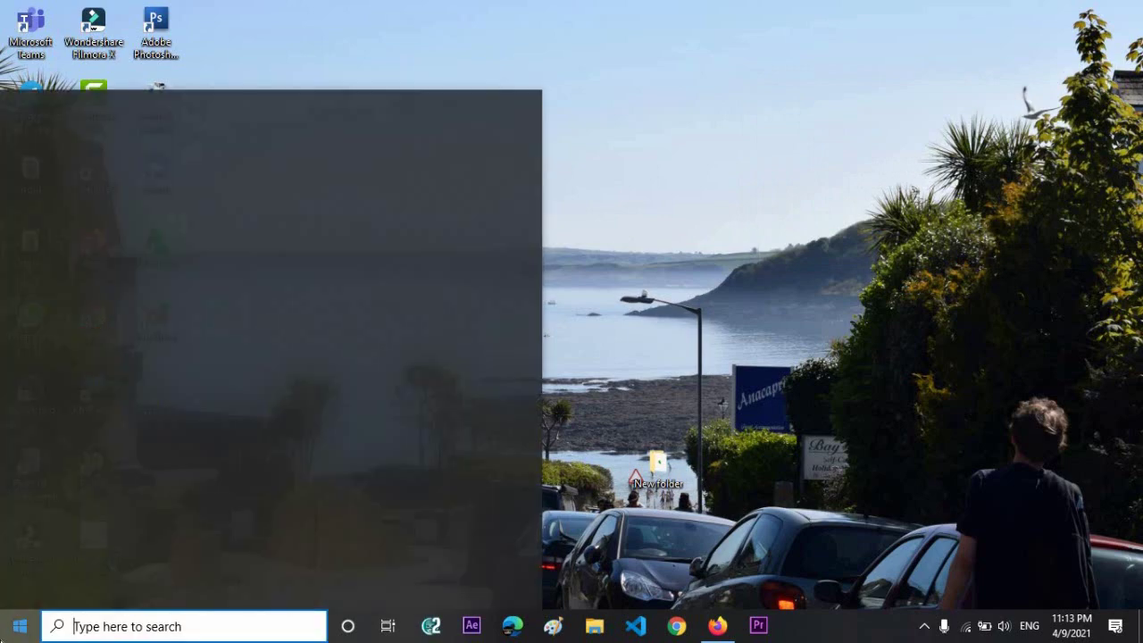
right_click(11, 630)
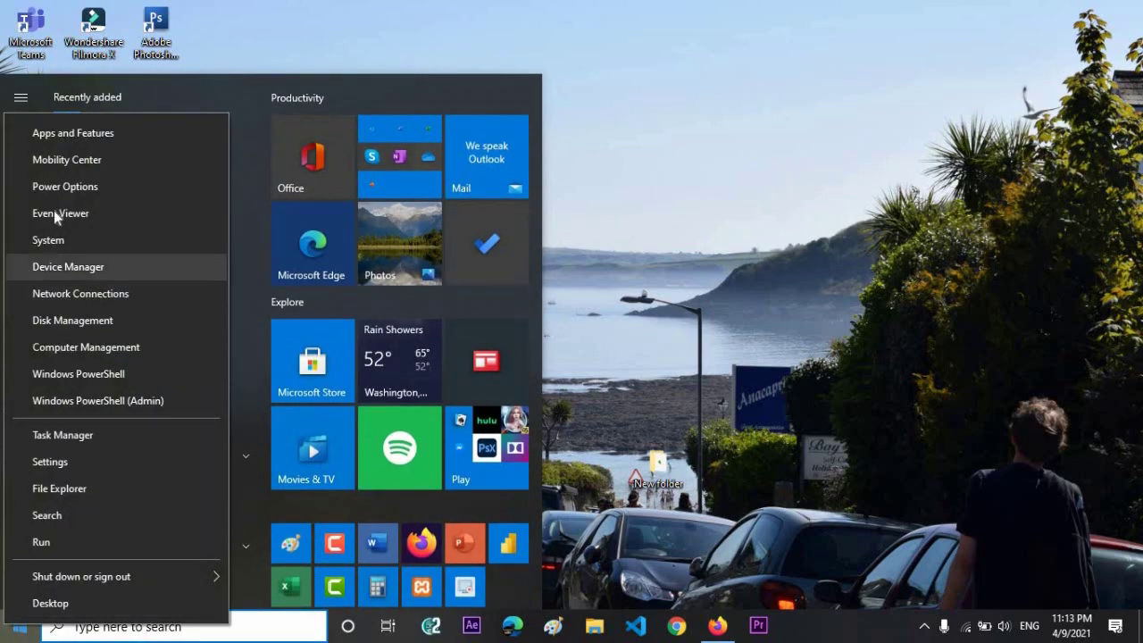
left_click(80, 132)
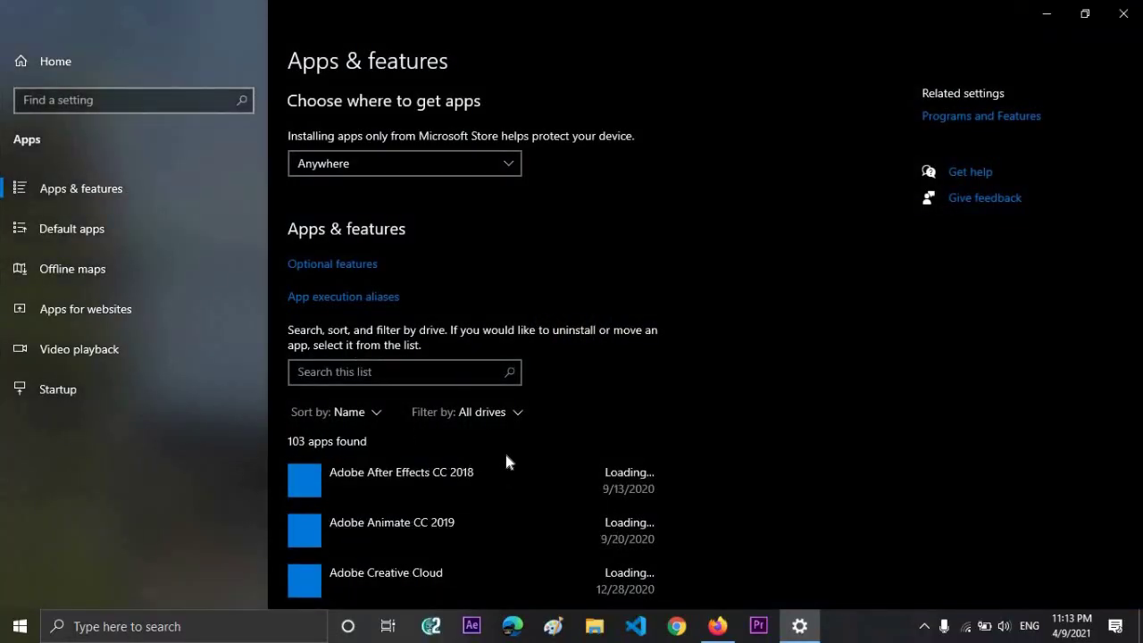
scroll(531, 430, "down", 3)
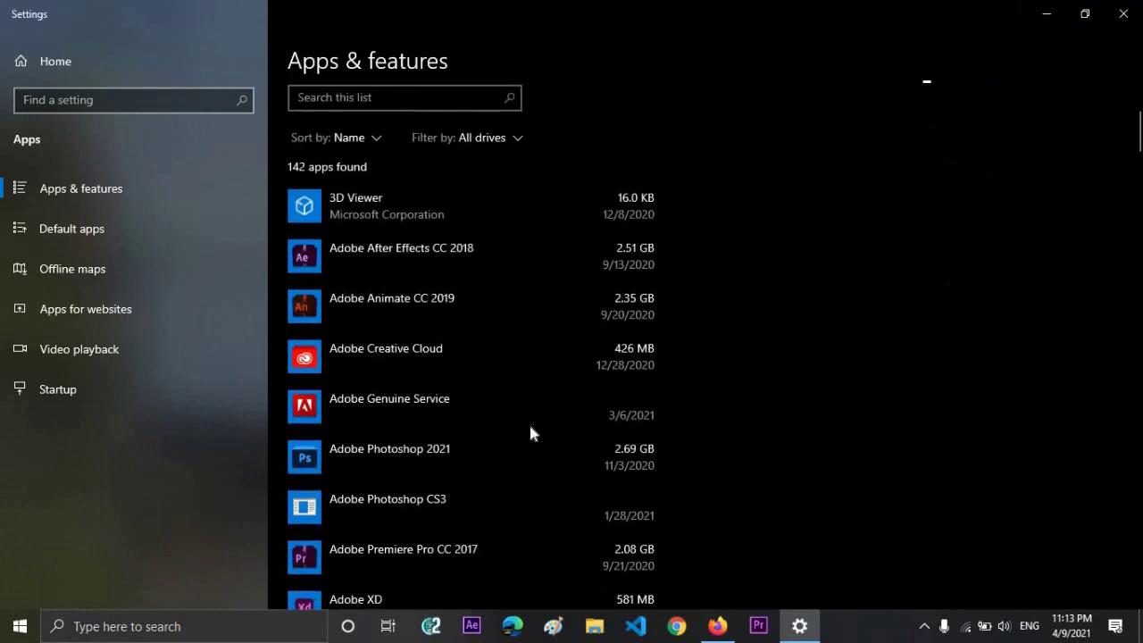
scroll(530, 434, "down", 15)
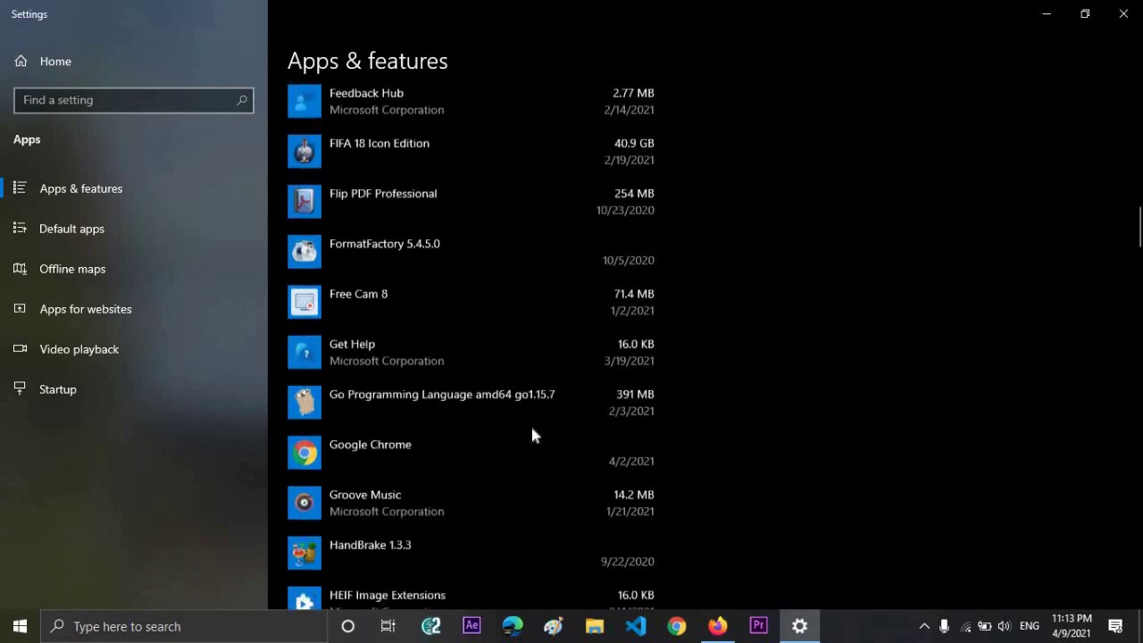
scroll(533, 435, "down", 20)
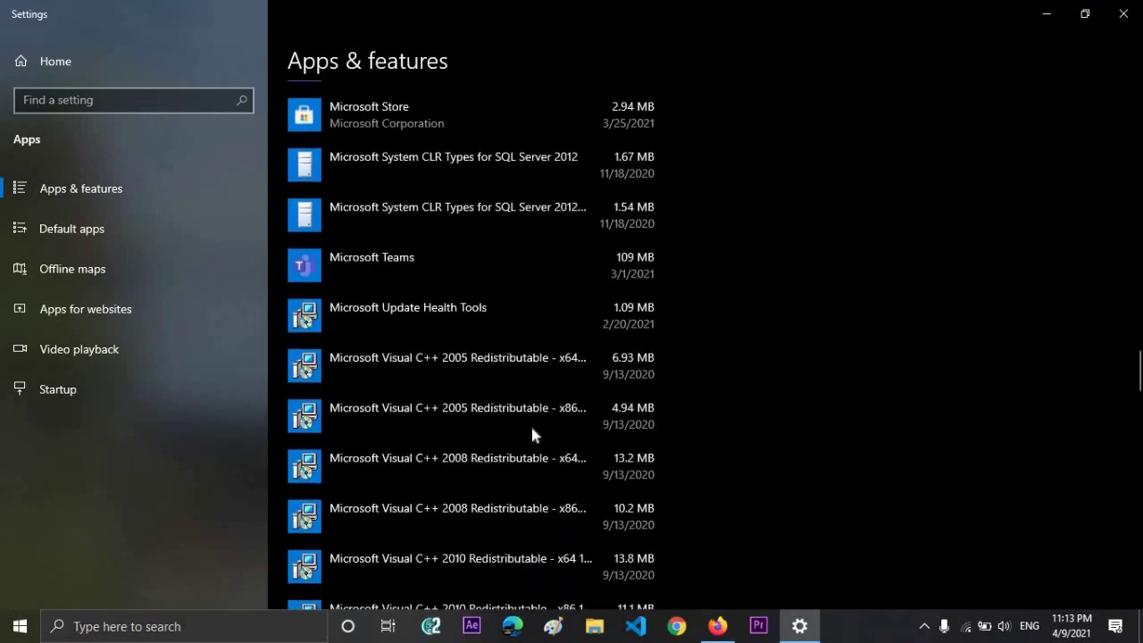
scroll(532, 435, "down", 20)
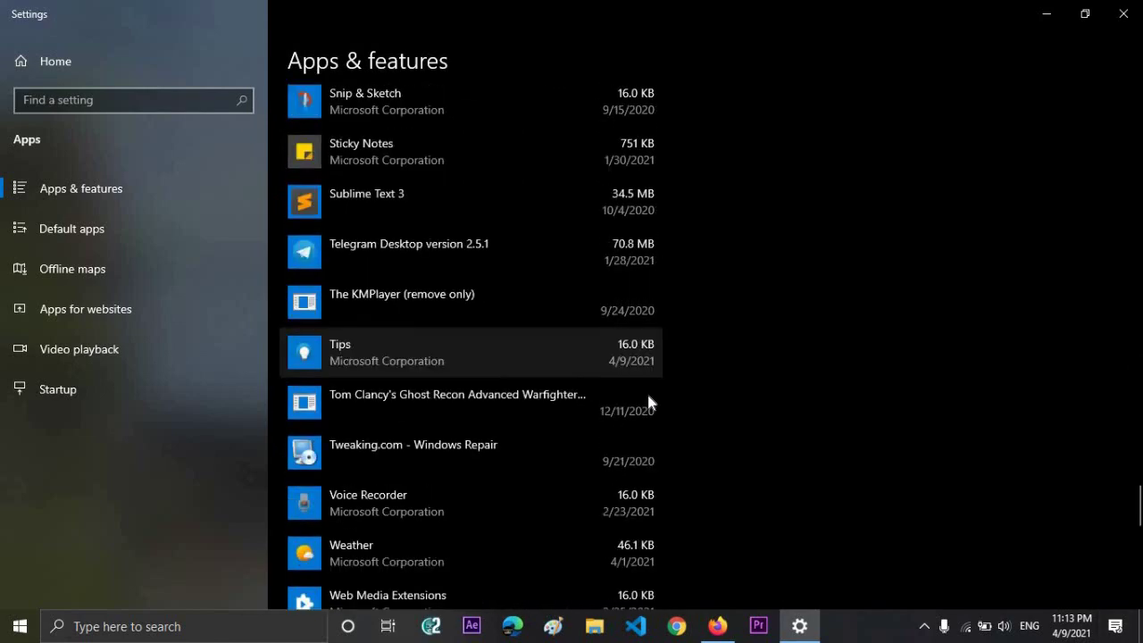
scroll(566, 378, "down", 2)
scroll(566, 371, "up", 3)
scroll(441, 362, "down", 7)
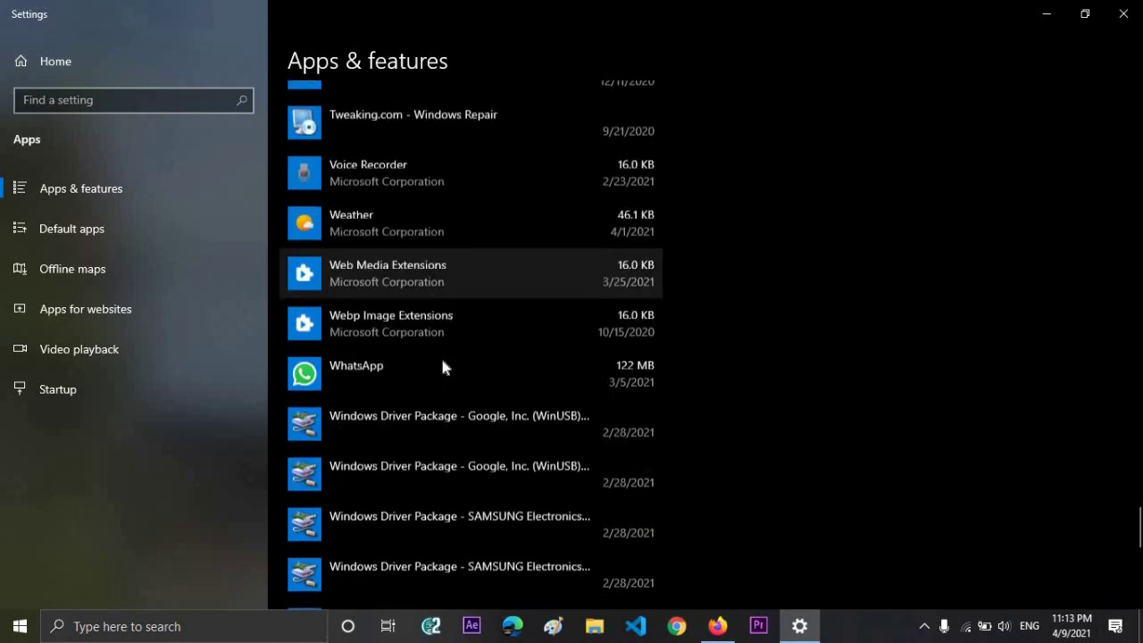
scroll(447, 358, "up", 7)
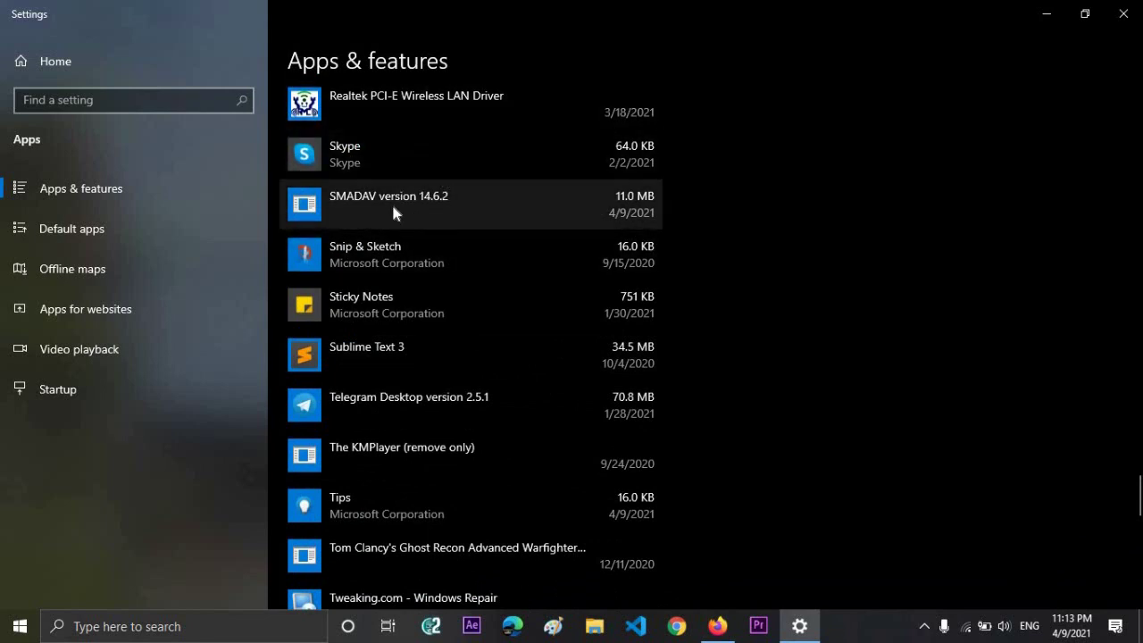
Uninstall SMADAV version 14.6.2 with all its components, acknowledge the removal, and close Settings
left_click(391, 205)
left_click(603, 276)
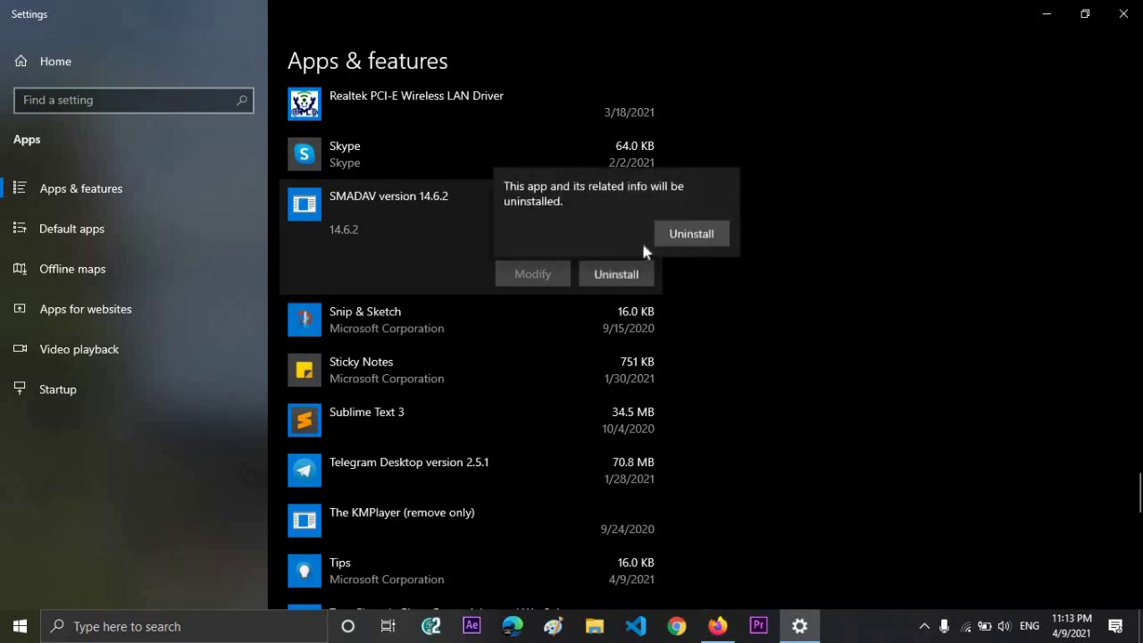
left_click(690, 234)
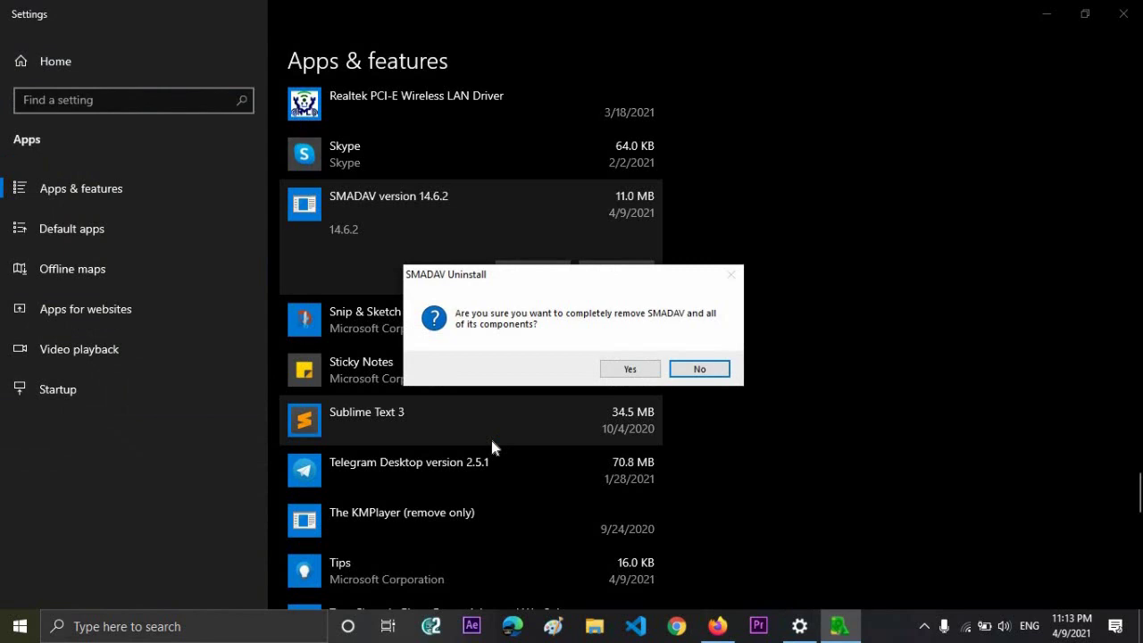
left_click(625, 369)
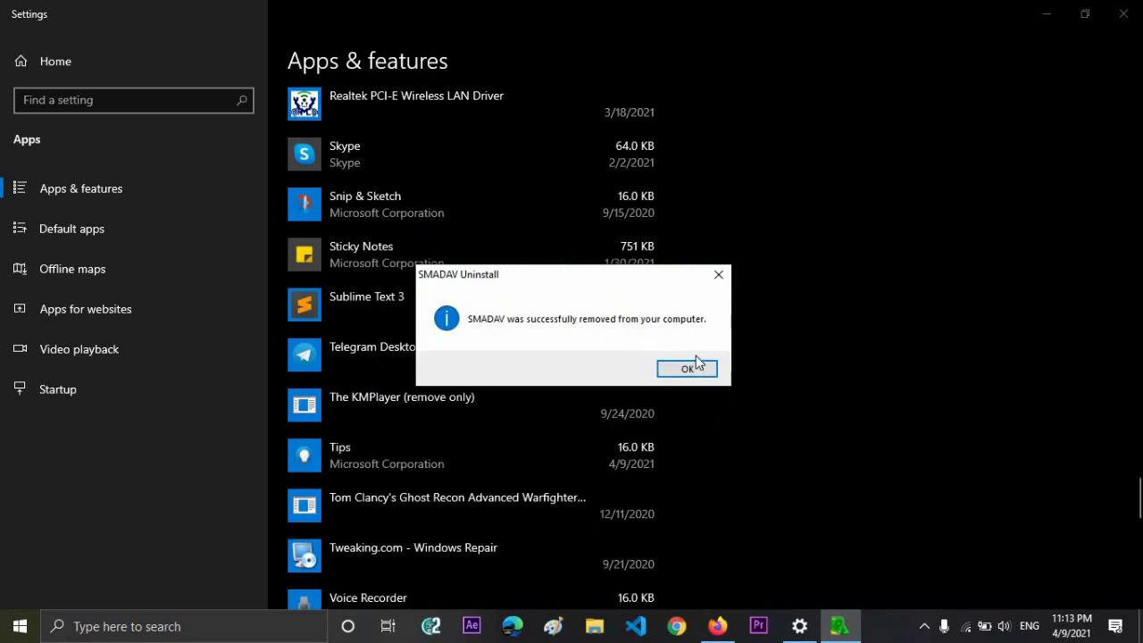
left_click(702, 370)
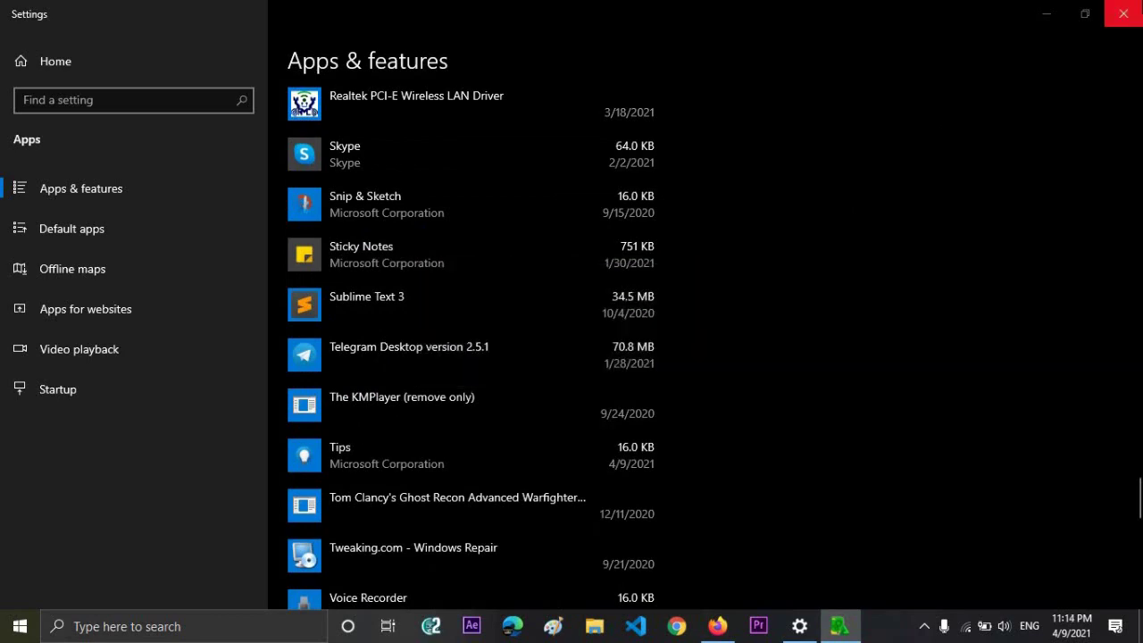
left_click(1124, 13)
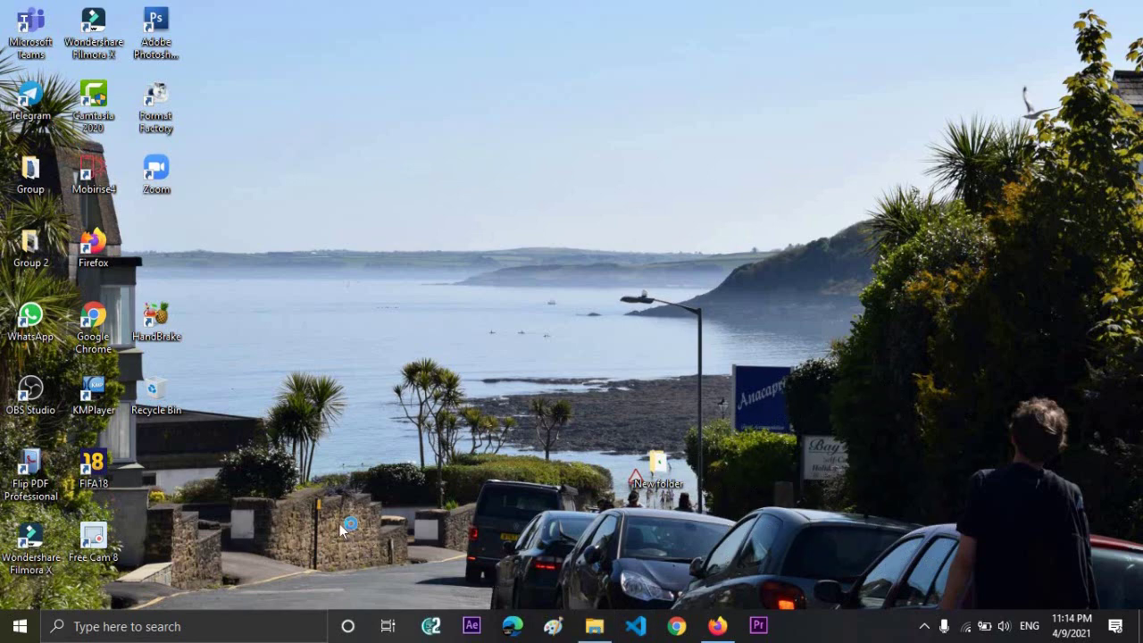
Open the Video Projects folder inside Music in File Explorer and play the Campfire - Roa track
key("super+e")
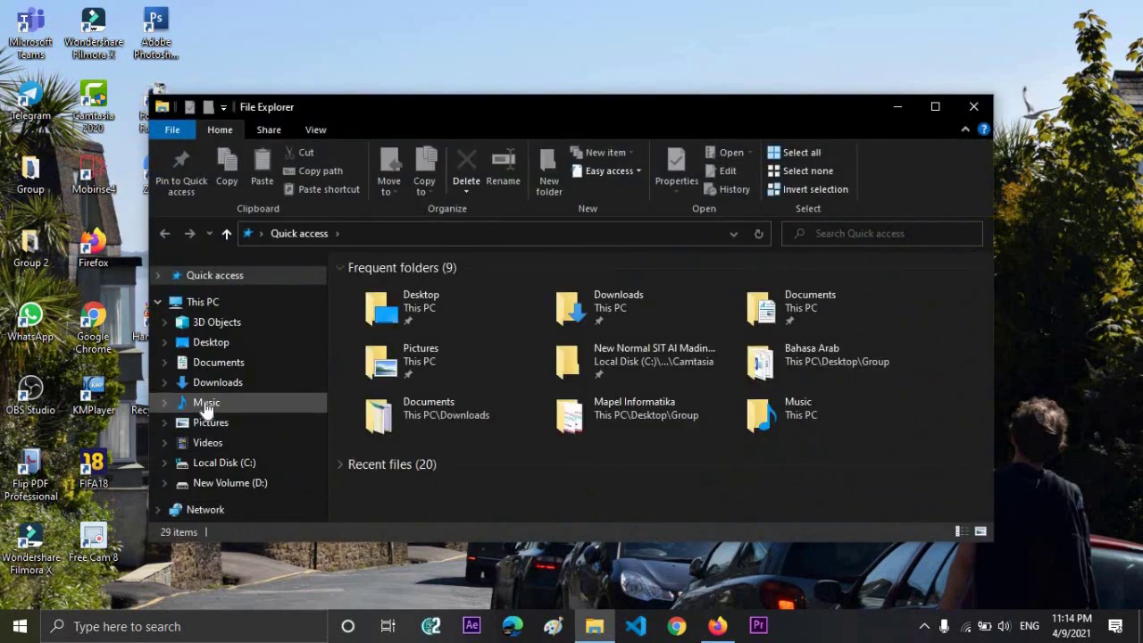
left_click(206, 402)
scroll(449, 406, "down", 2)
scroll(488, 456, "down", 5)
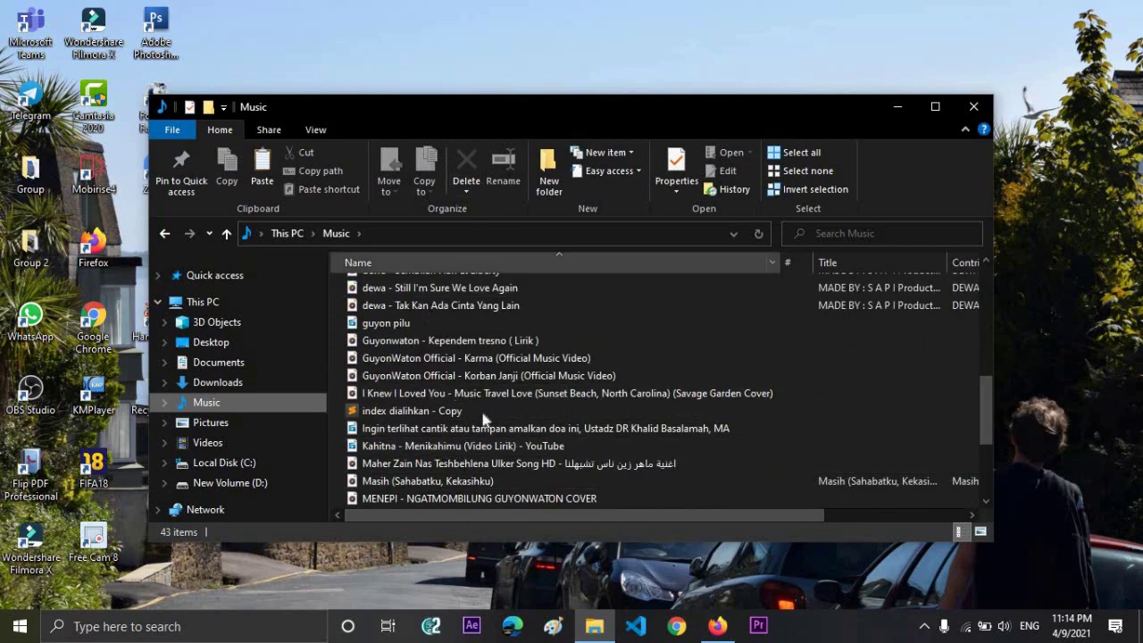
scroll(492, 380, "up", 7)
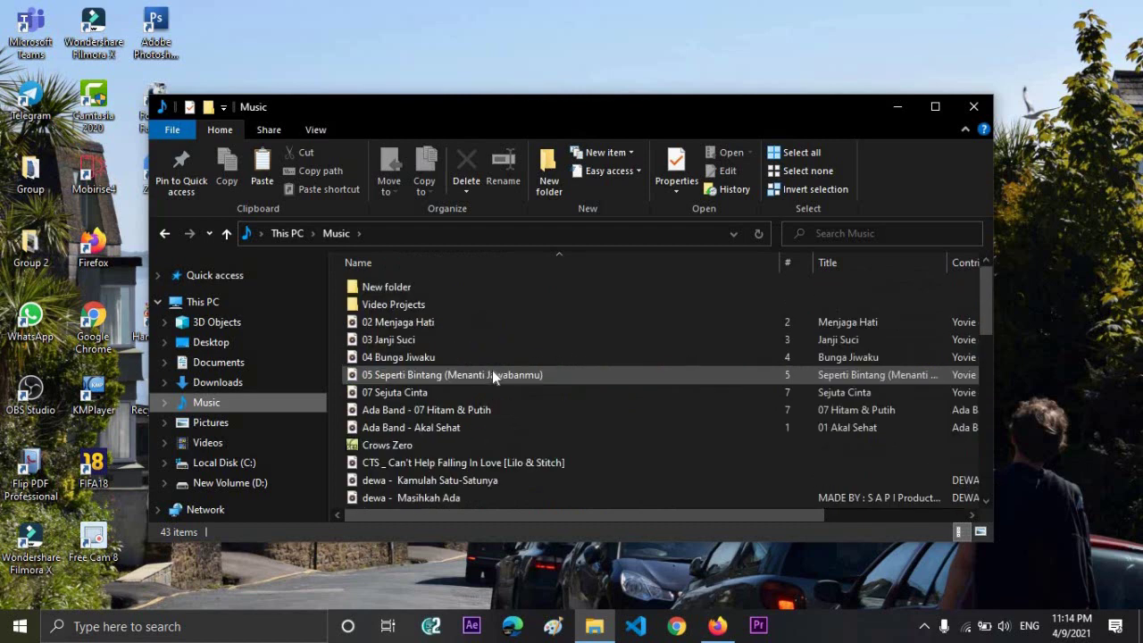
double_click(407, 305)
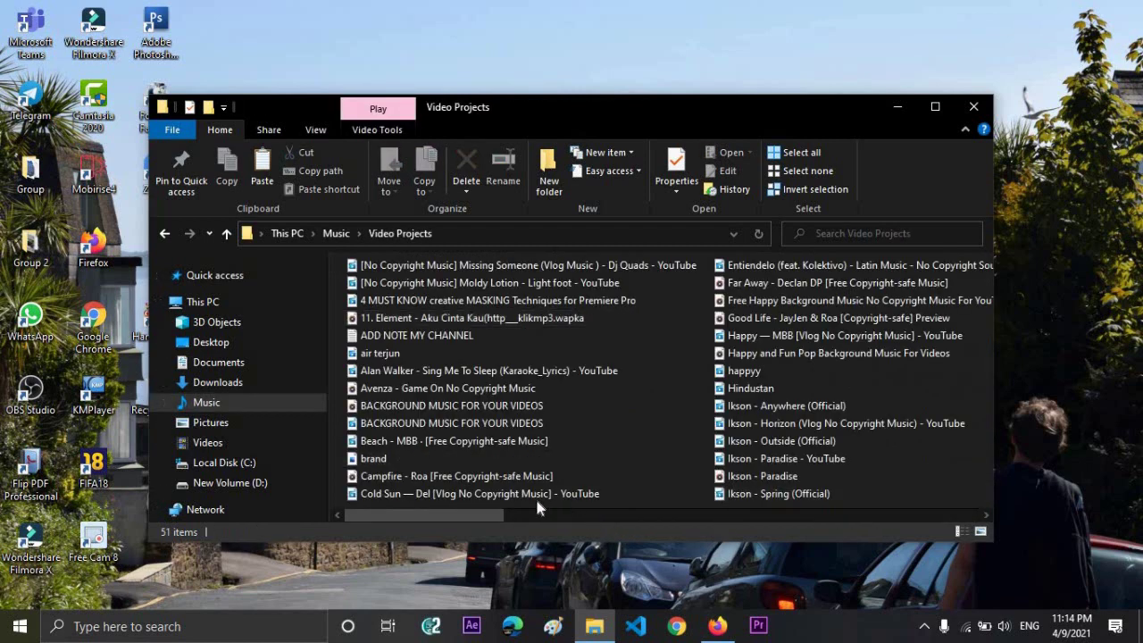
double_click(407, 482)
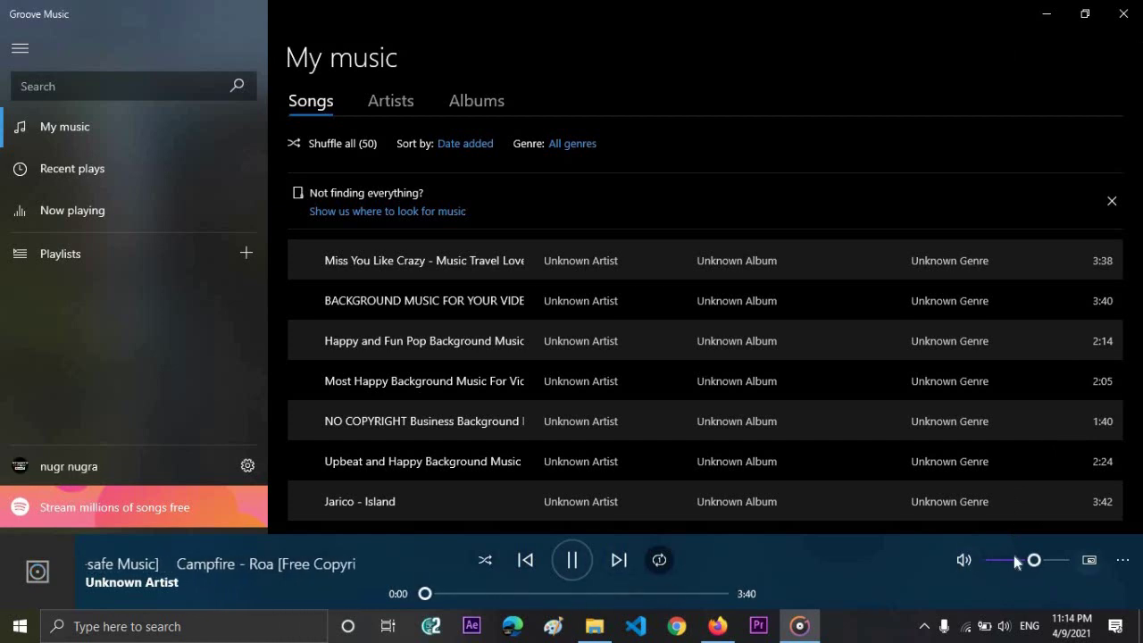
Lower the Groove Music volume to 27, then close the player and the Video Projects folder window
left_click(1013, 560)
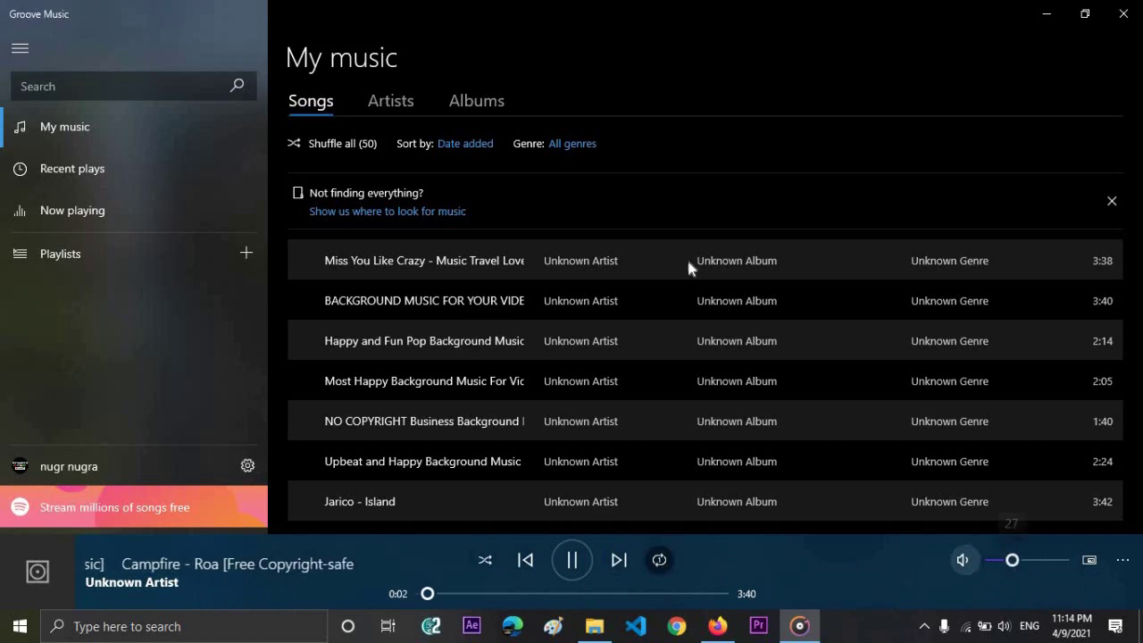
left_click(1086, 13)
left_click(963, 101)
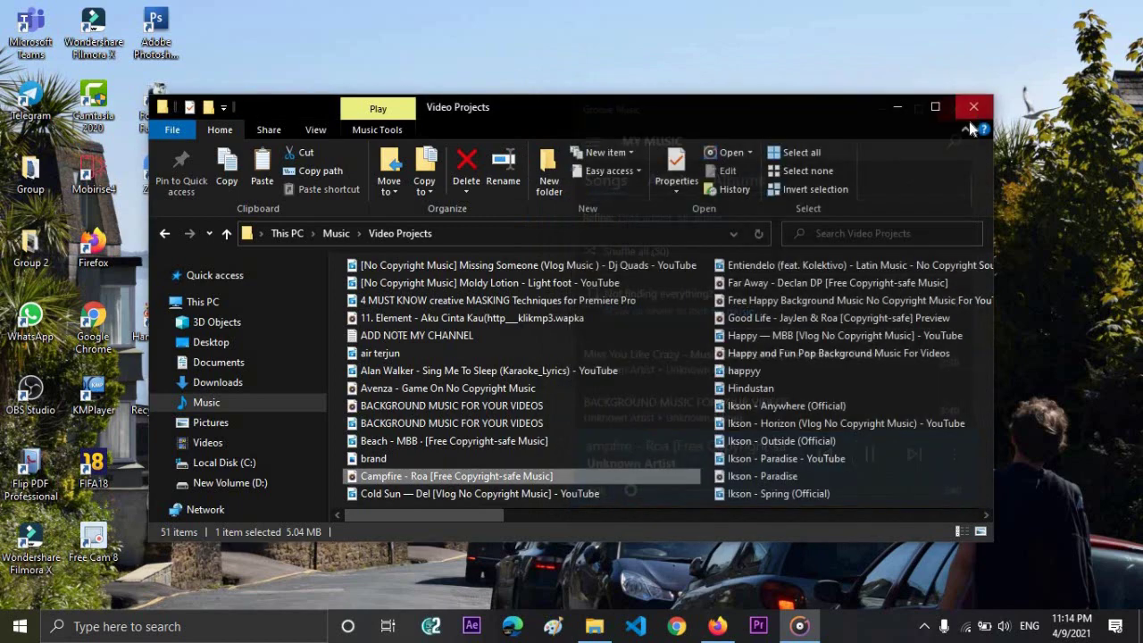
left_click(967, 107)
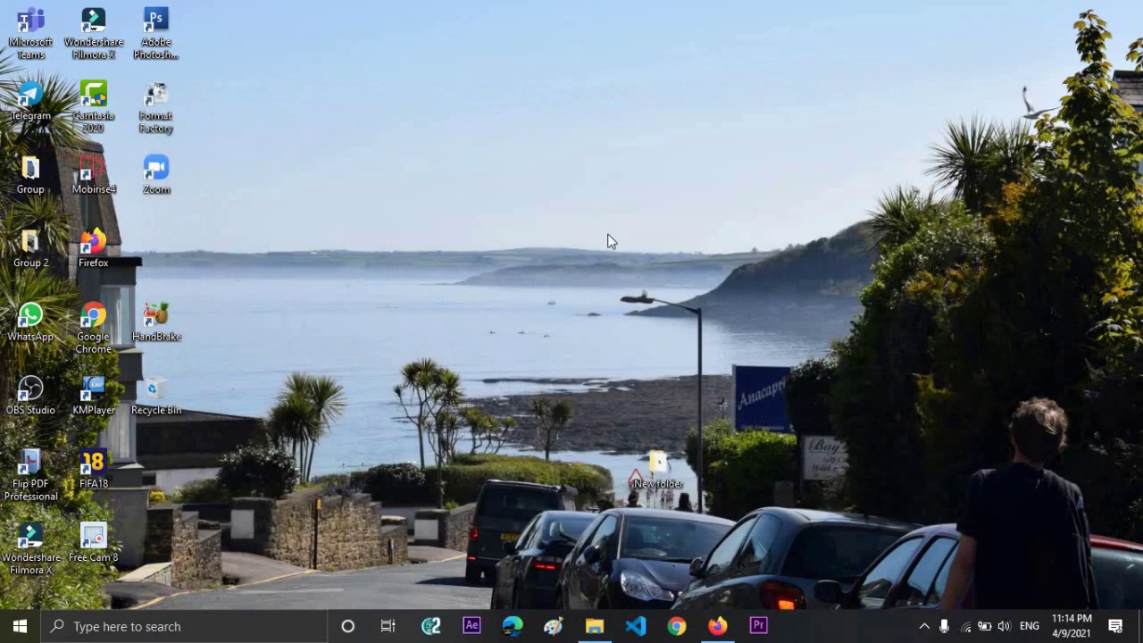
Move the HandBrake and Recycle Bin desktop icons up one slot each to fill the gap below Zoom
right_click(438, 181)
left_click(469, 225)
left_click_drag(156, 321, 156, 250)
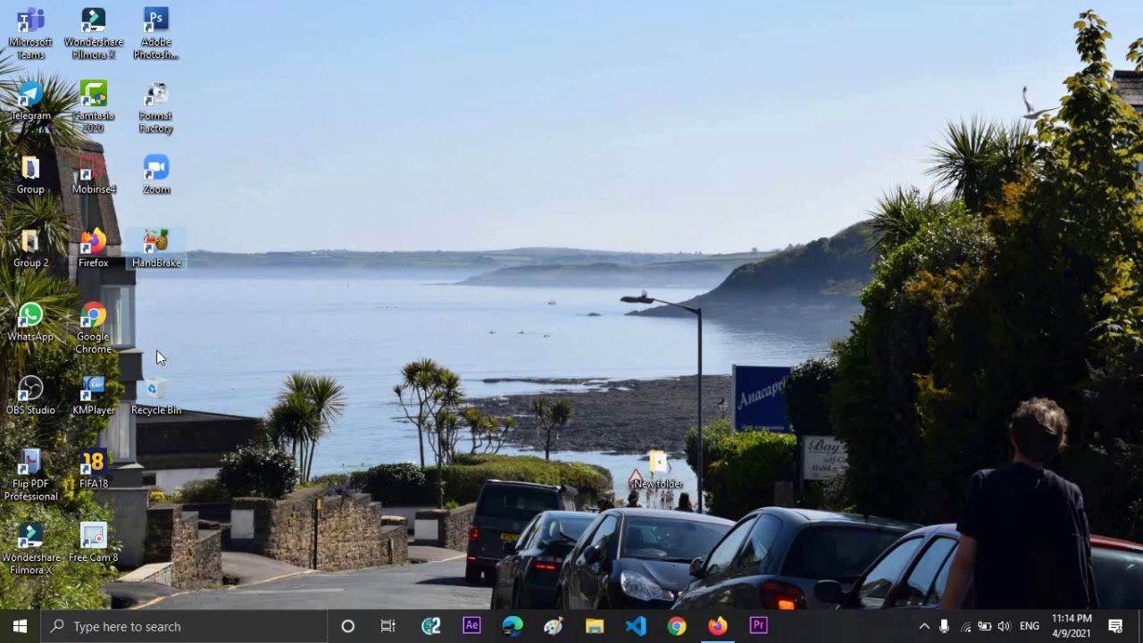
left_click_drag(159, 402, 166, 331)
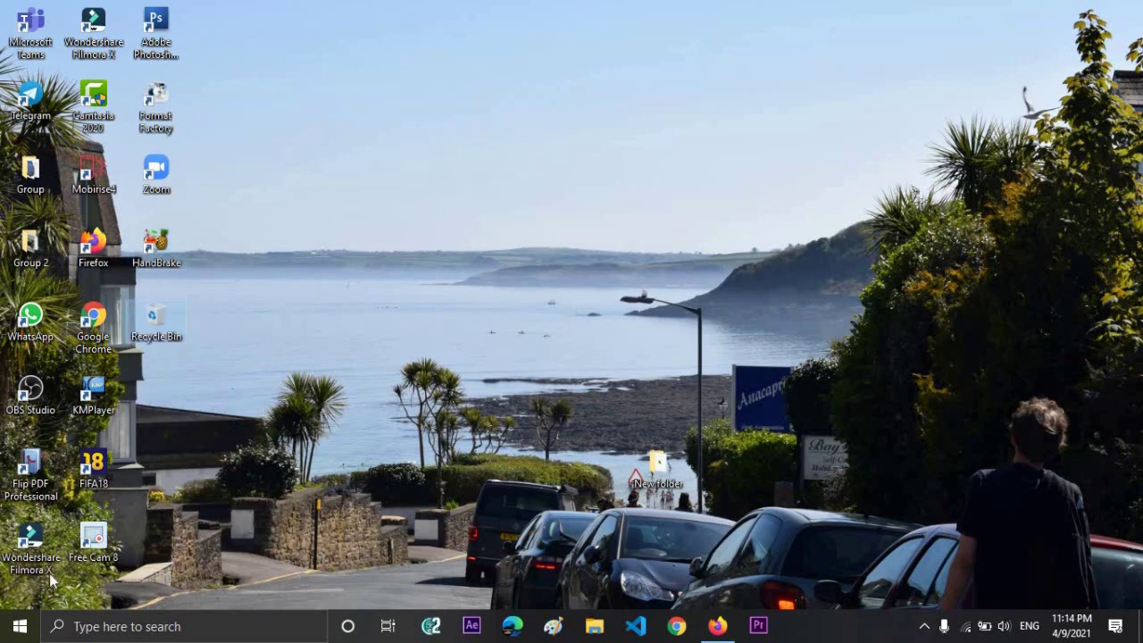
left_click_drag(2, 2, 255, 510)
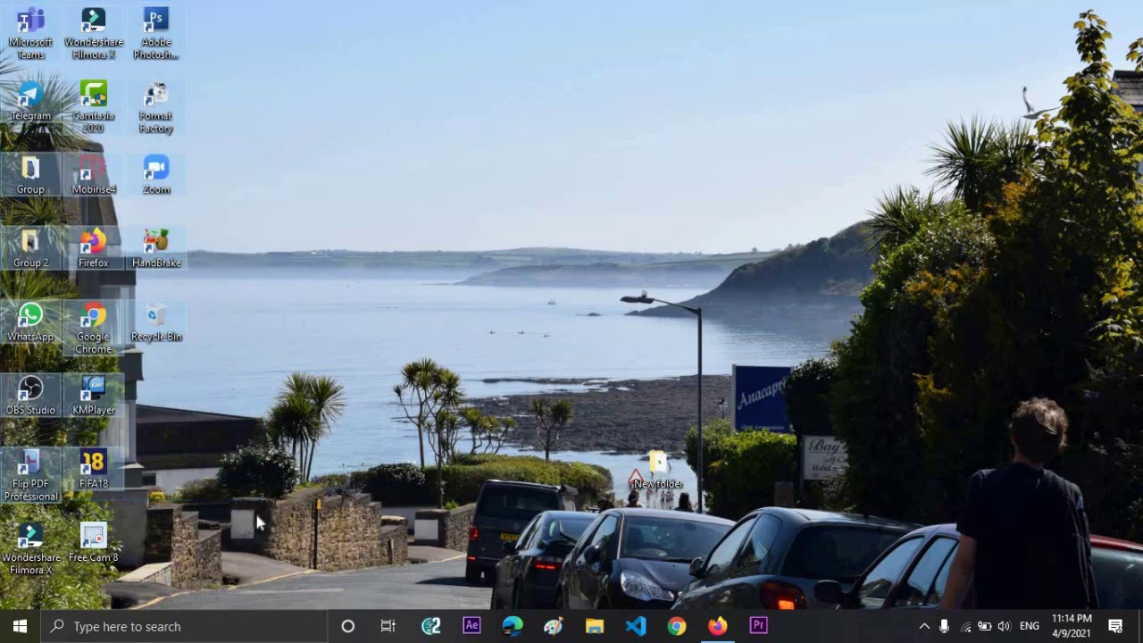
left_click(424, 334)
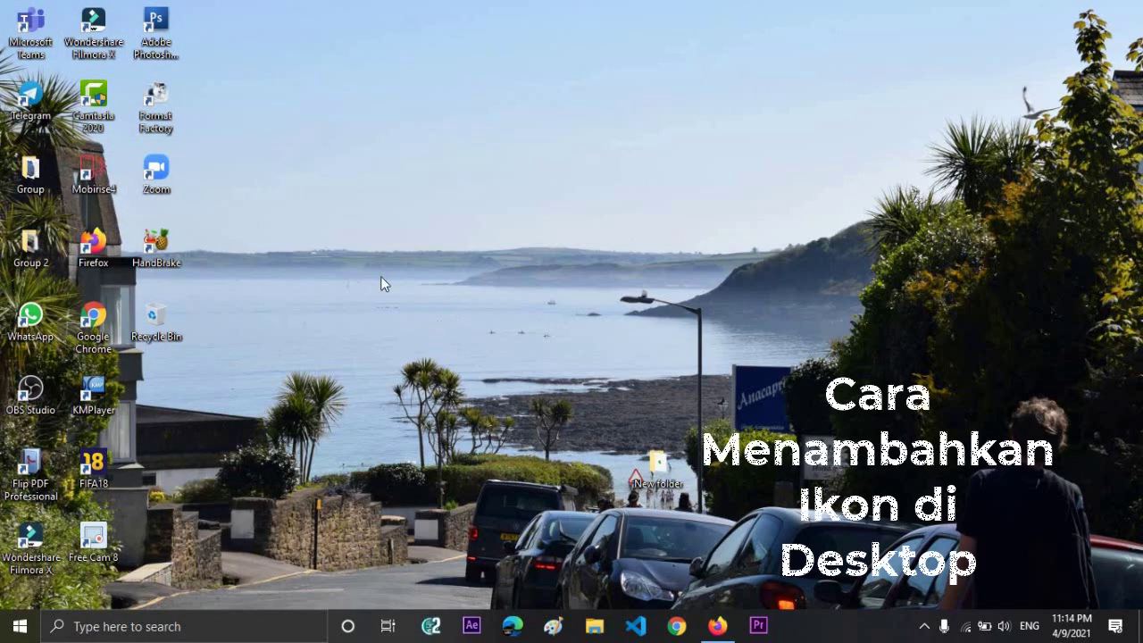
Change the desktop background to the blue Windows logo picture in the Personalization settings and close Settings
right_click(562, 465)
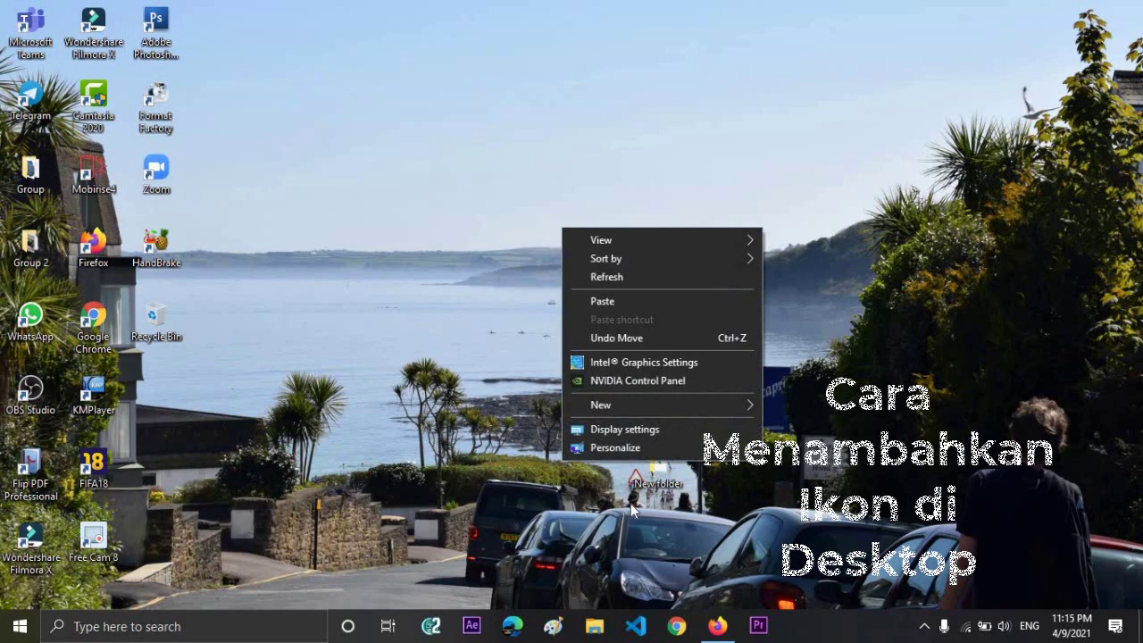
left_click(628, 448)
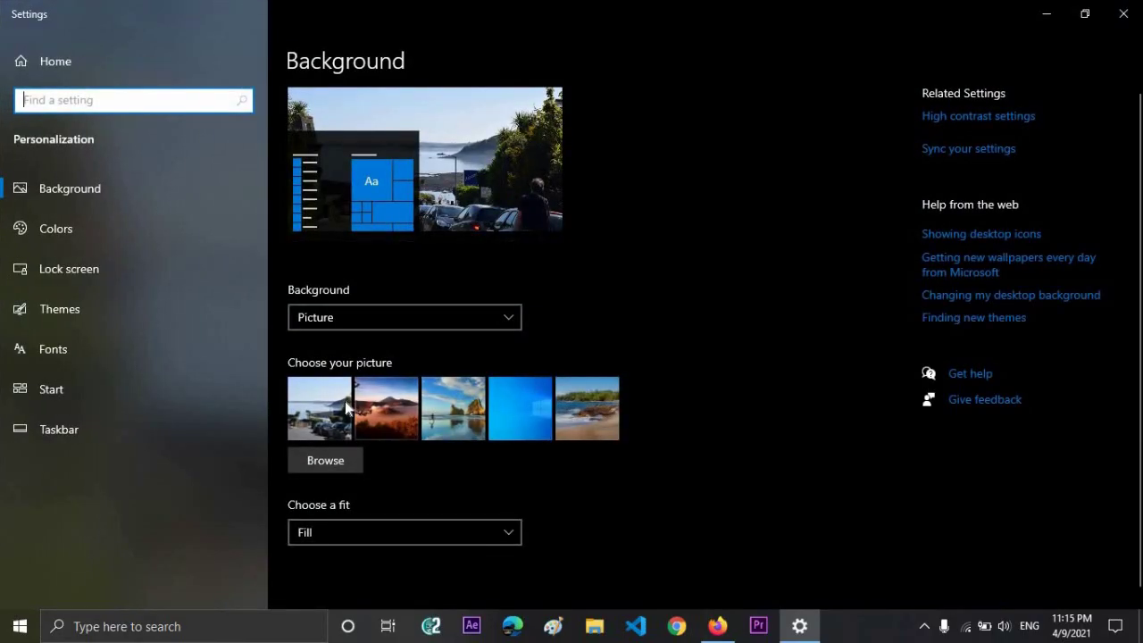
left_click(513, 416)
left_click(1085, 13)
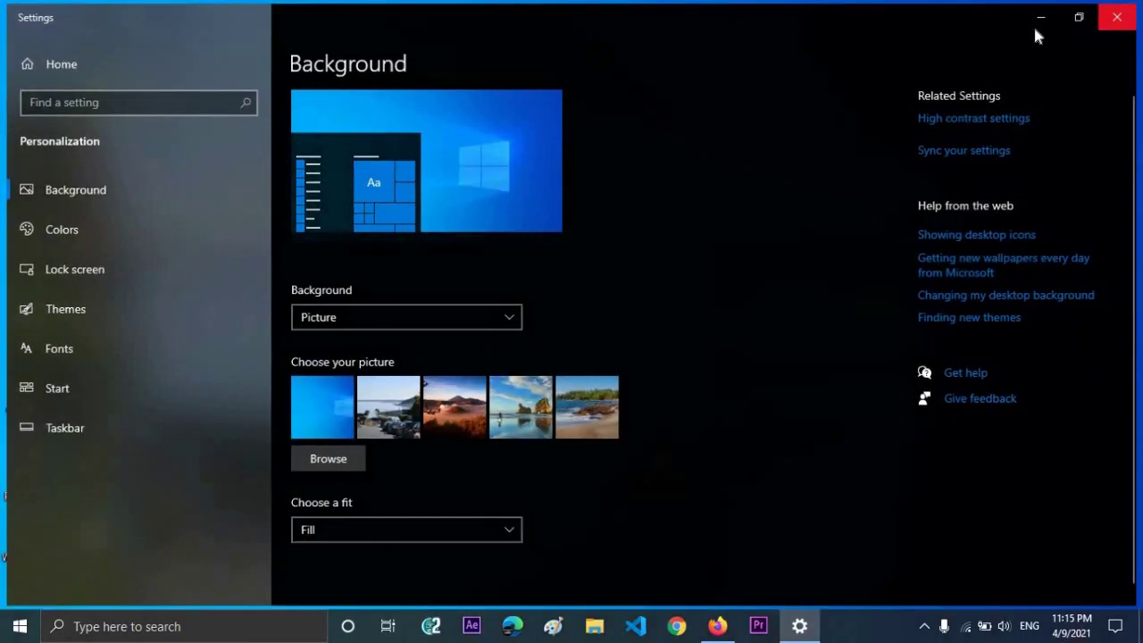
key("alt+F4")
left_click_drag(288, 544, 5, 9)
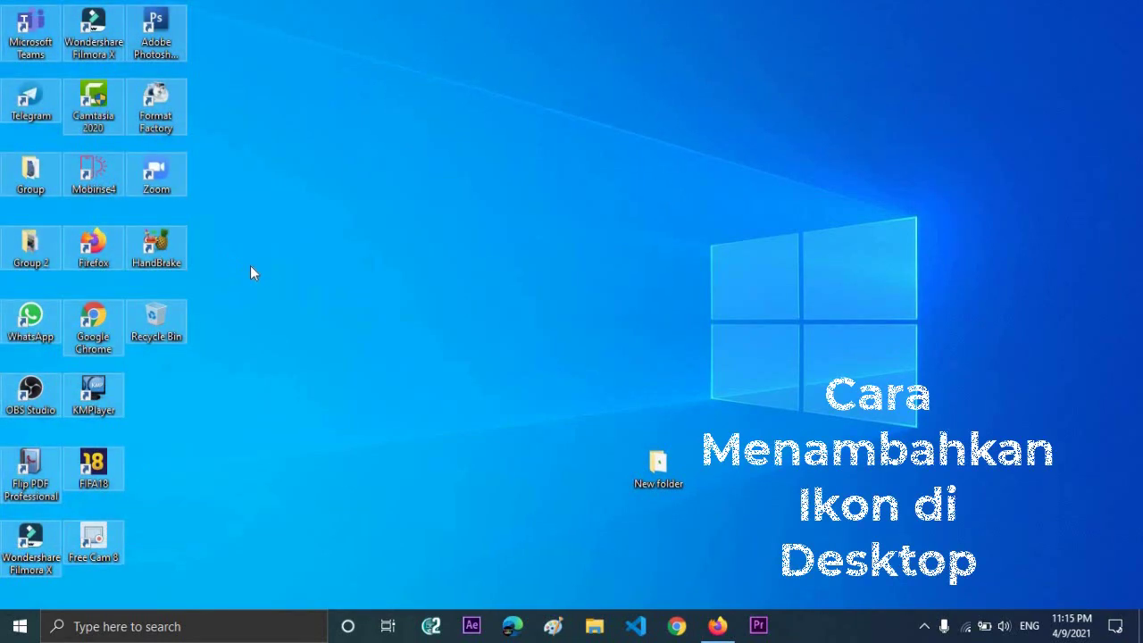
left_click(257, 268)
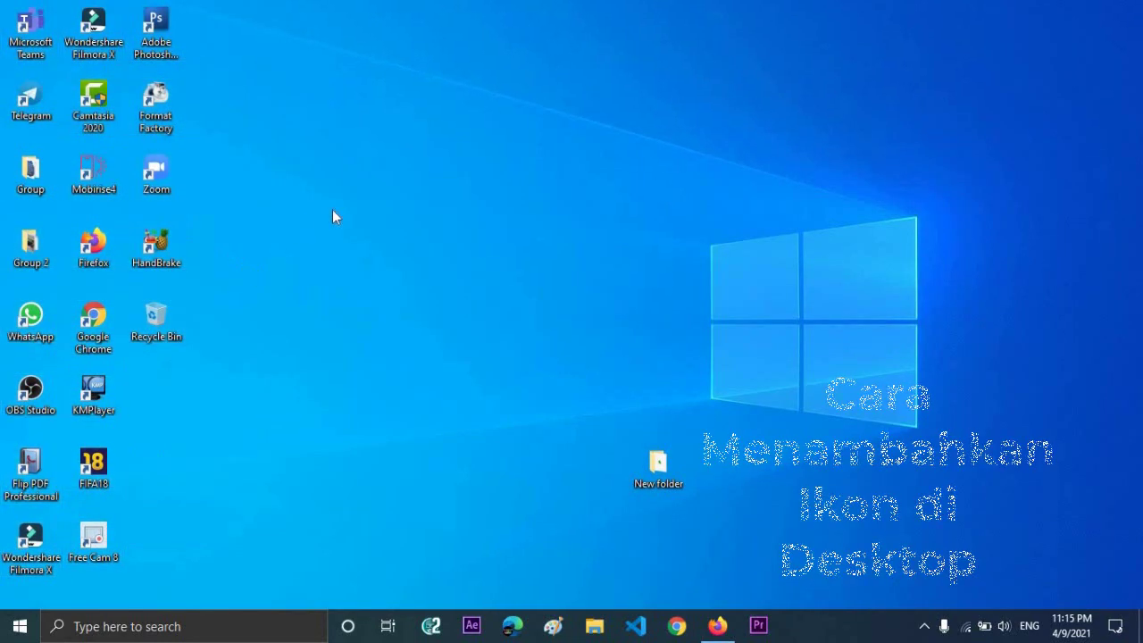
key("super")
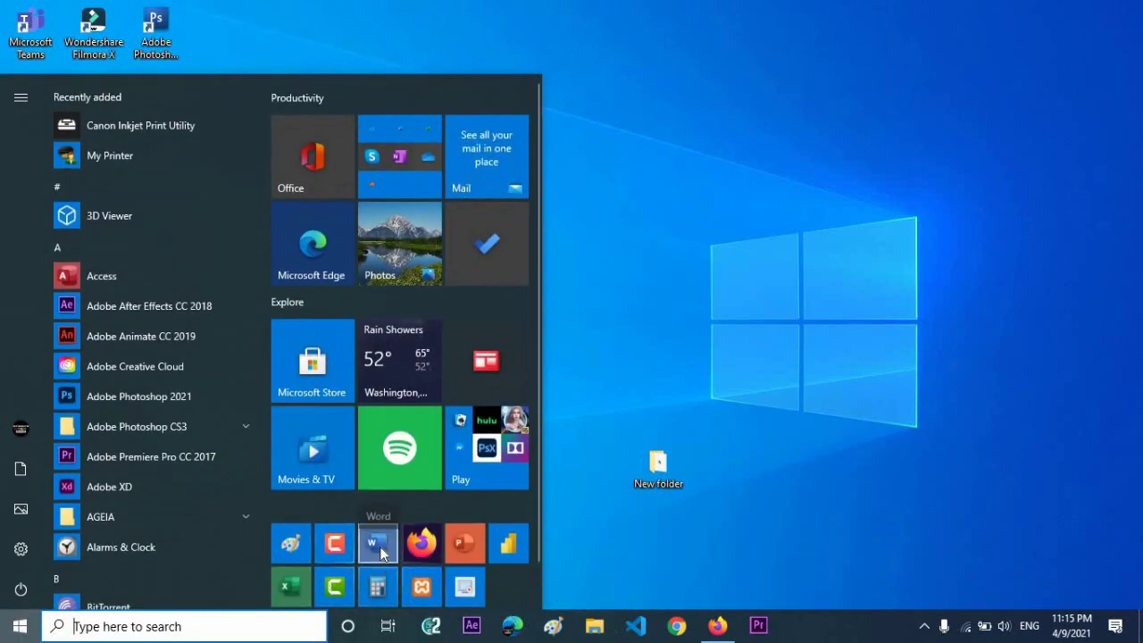
left_click(655, 391)
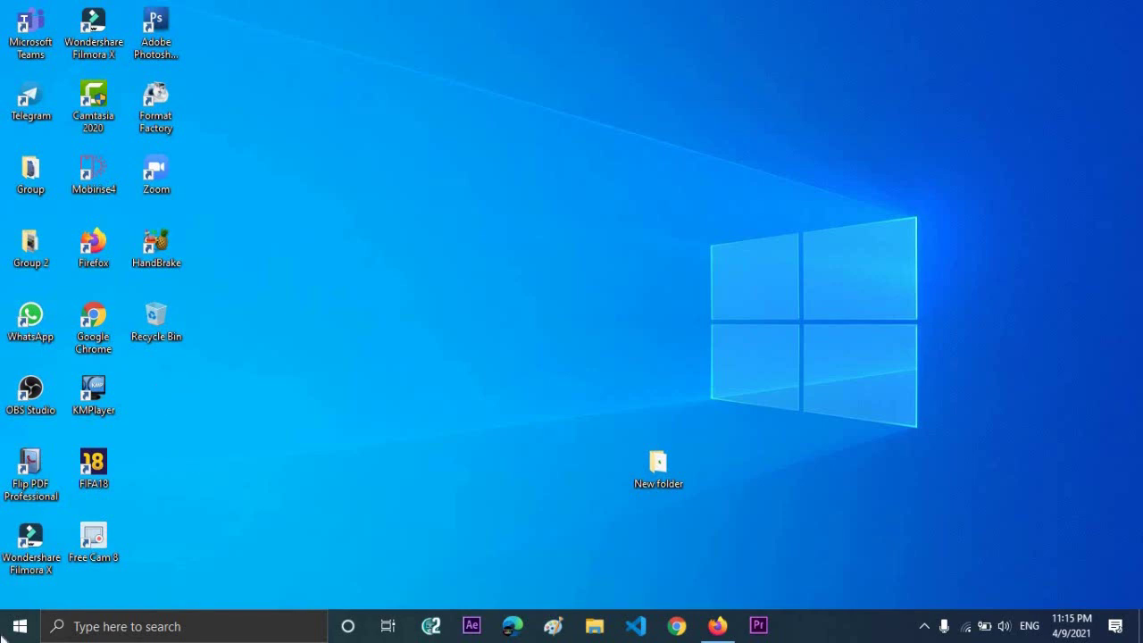
Open the file location of the Word tile pinned to Start
left_click(20, 626)
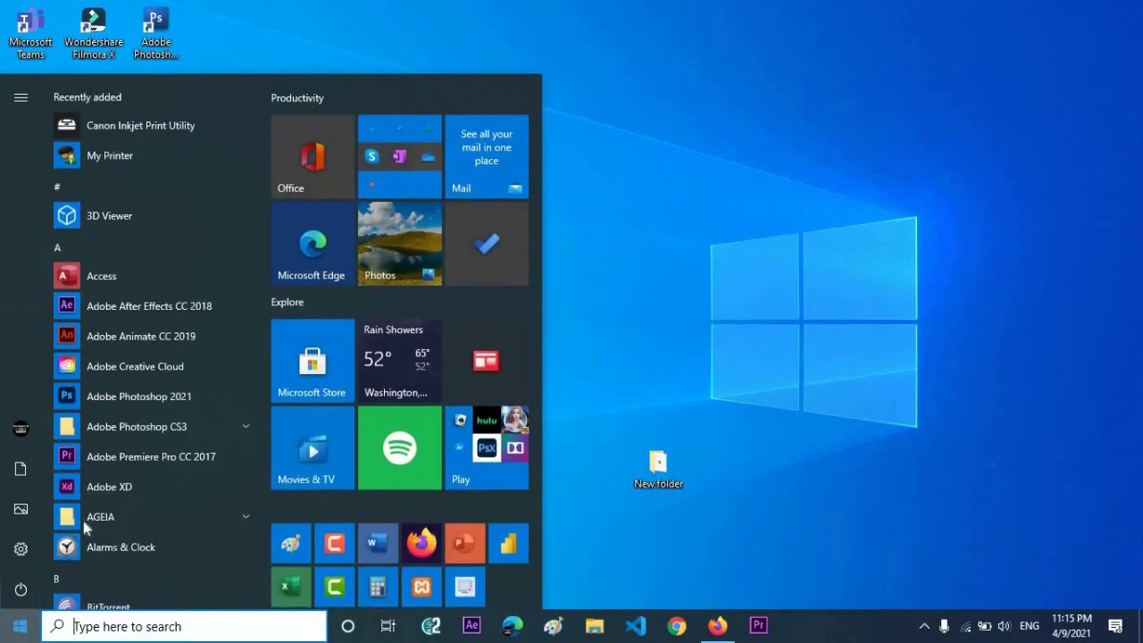
right_click(386, 543)
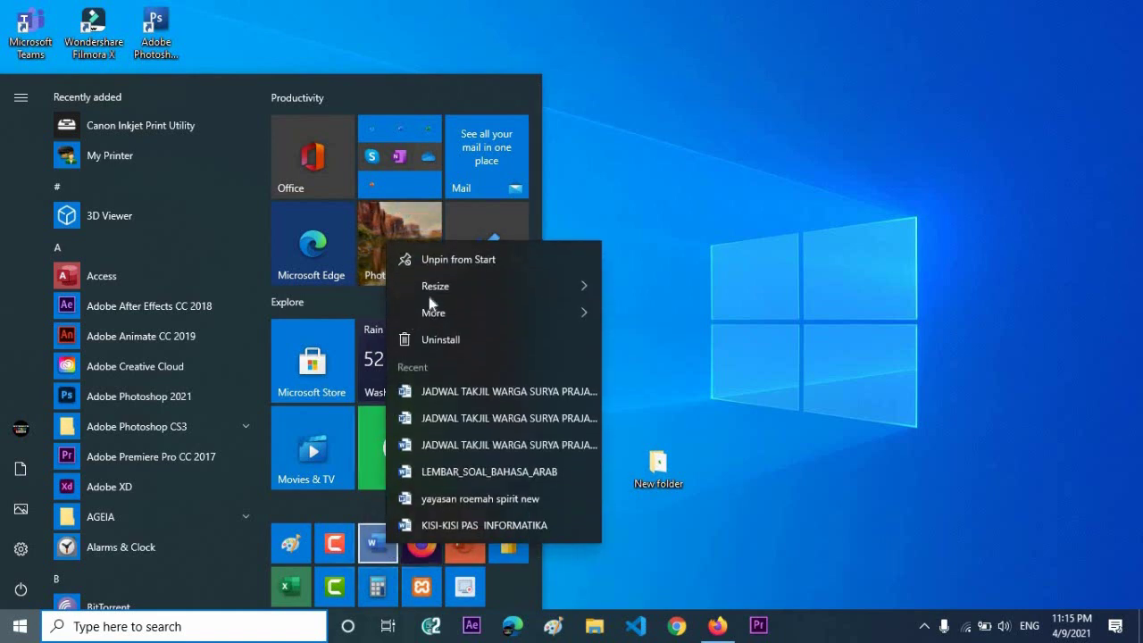
mouse_move(517, 320)
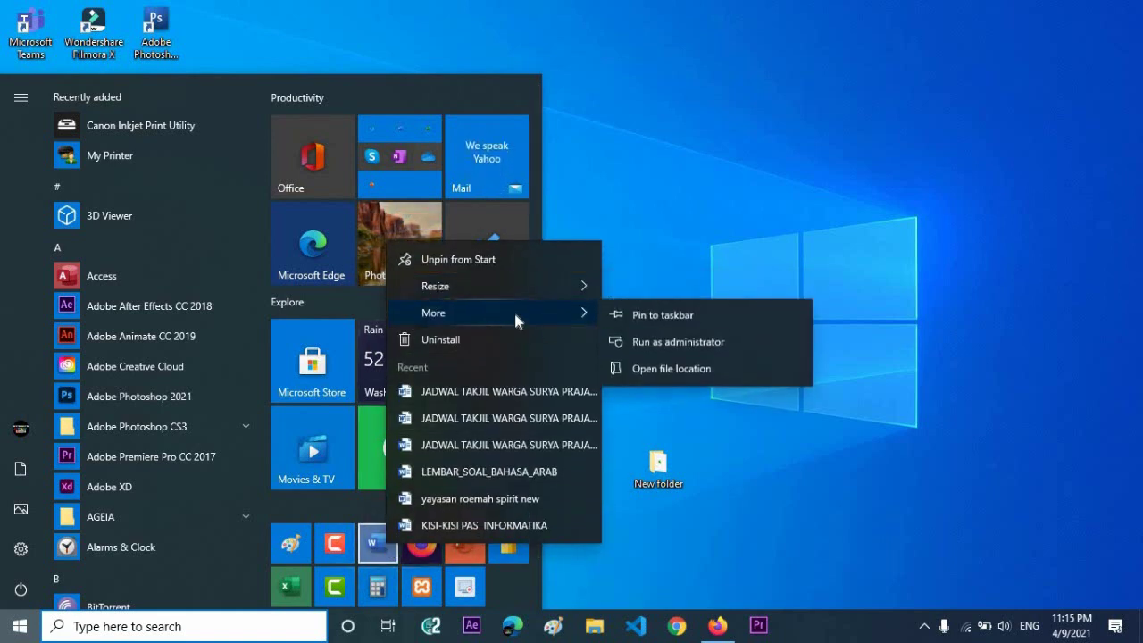
left_click(687, 369)
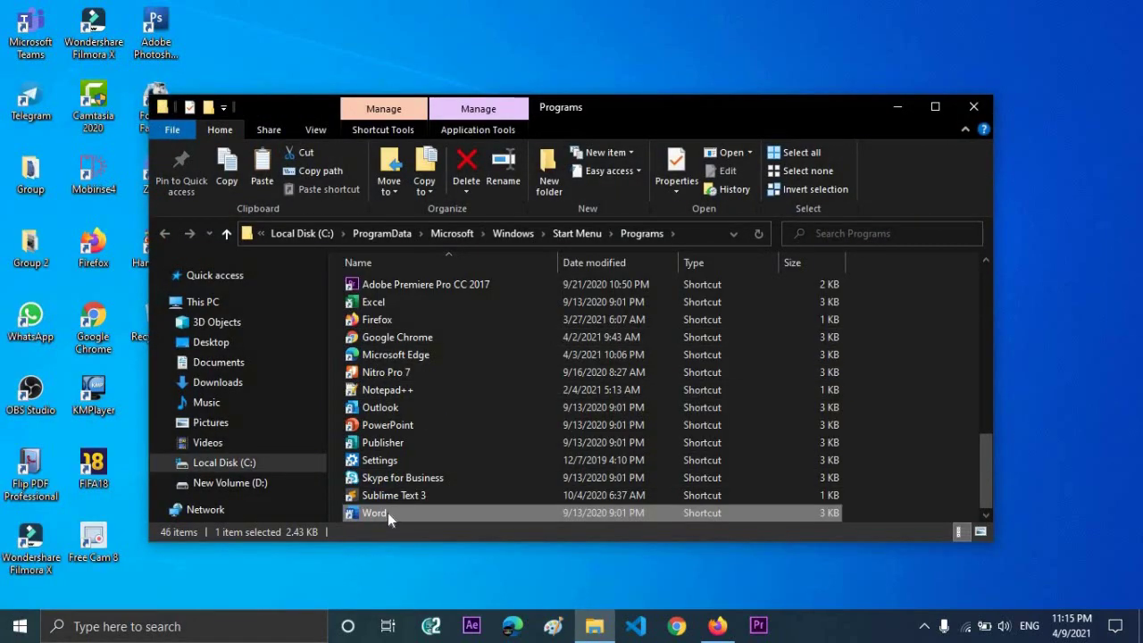
Send a shortcut of Word from the Programs folder to the desktop and close the folder window
right_click(388, 513)
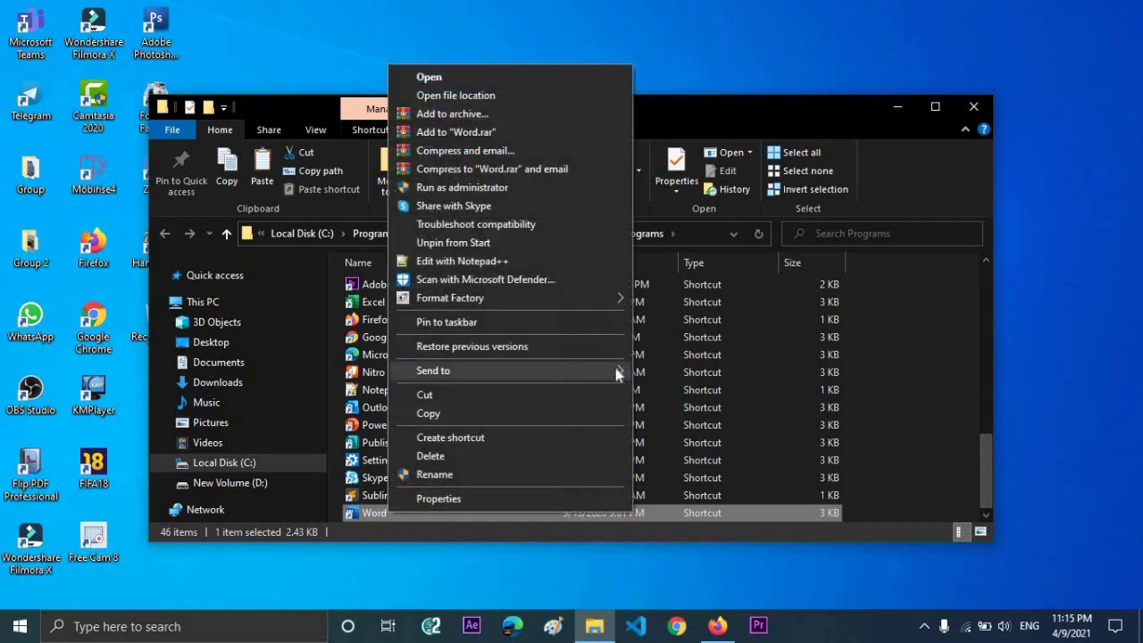
mouse_move(616, 369)
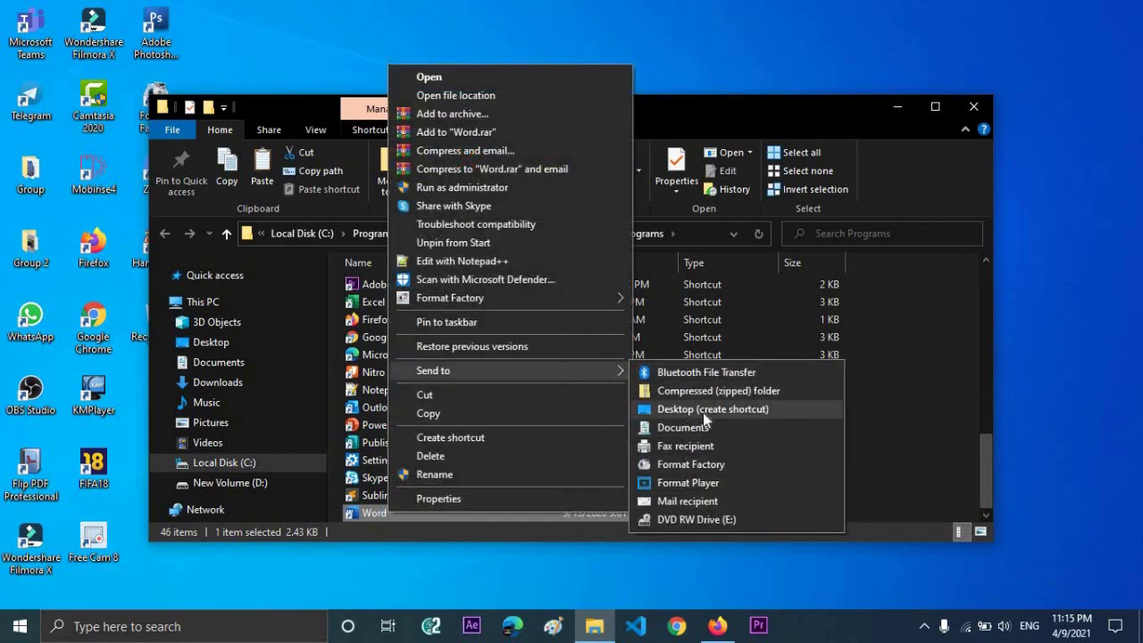
left_click(703, 412)
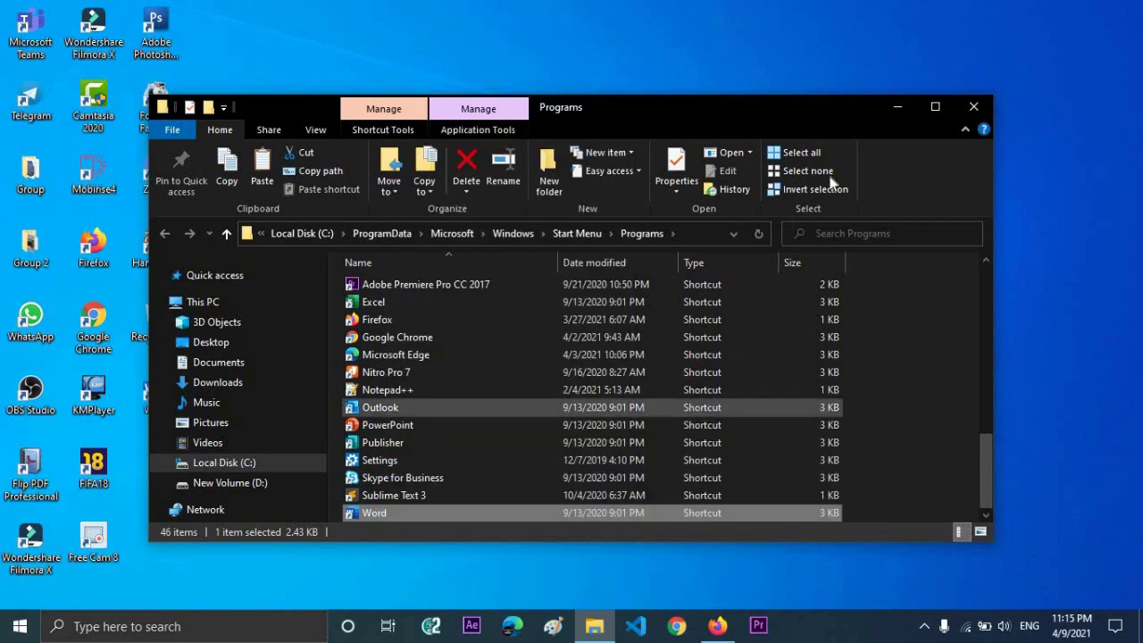
left_click(974, 107)
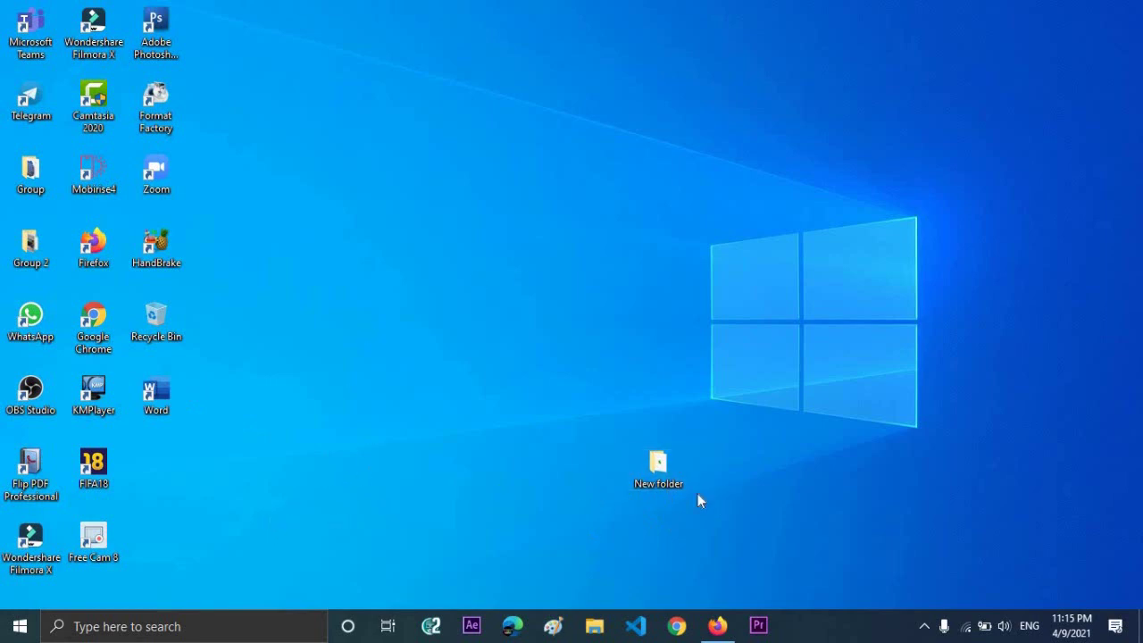
Move the New folder icon to the desktop's lower-right corner and deselect it
left_click_drag(675, 478, 1076, 558)
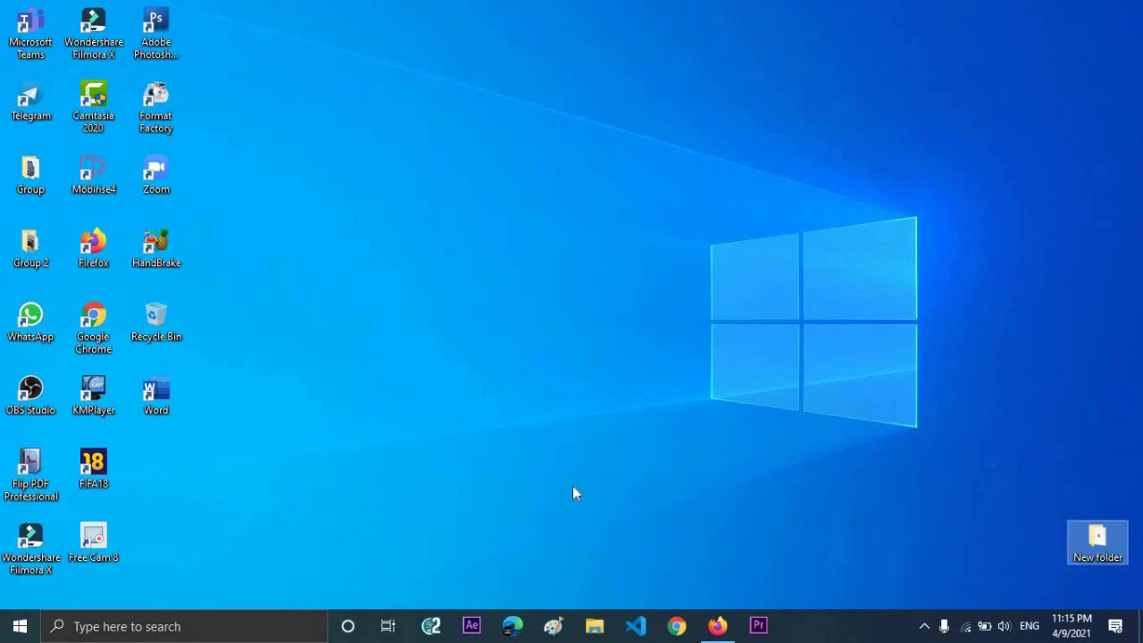
left_click_drag(512, 207, 704, 373)
left_click(676, 179)
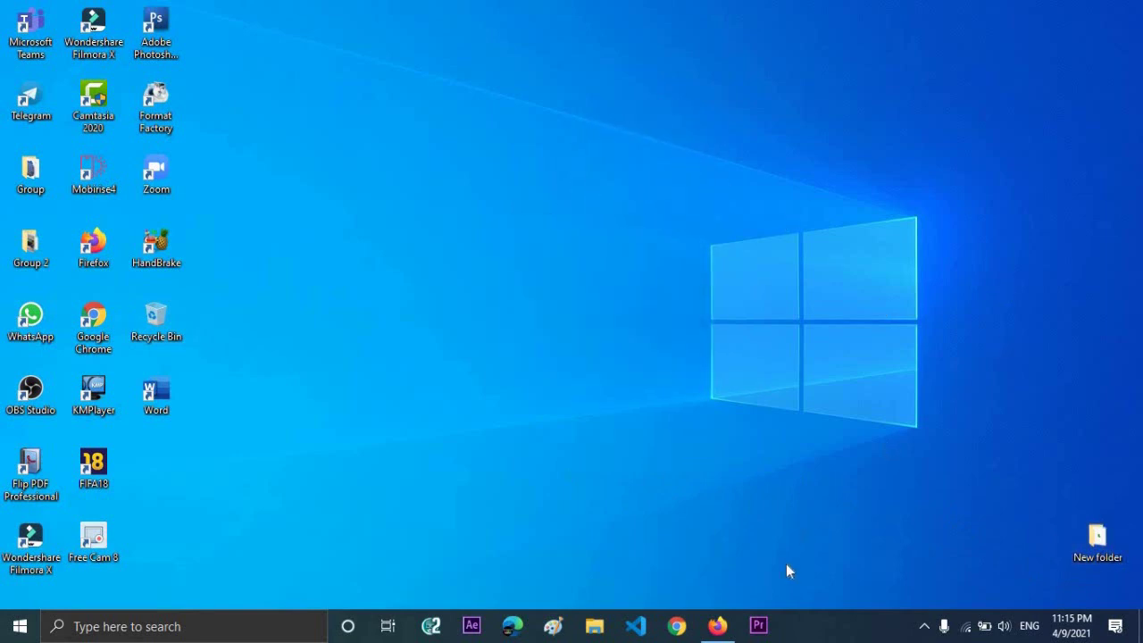
Switch to Paint and draw a black-outlined rectangle about 459 × 262 px on the canvas's left half
left_click(564, 633)
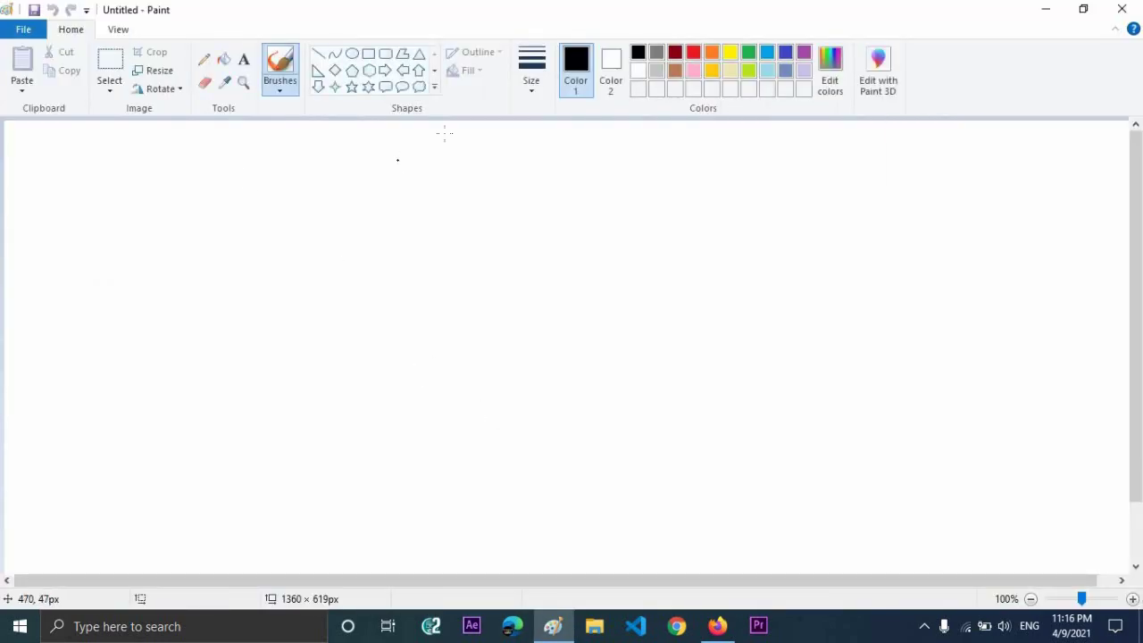
left_click(368, 54)
left_click_drag(108, 209, 491, 426)
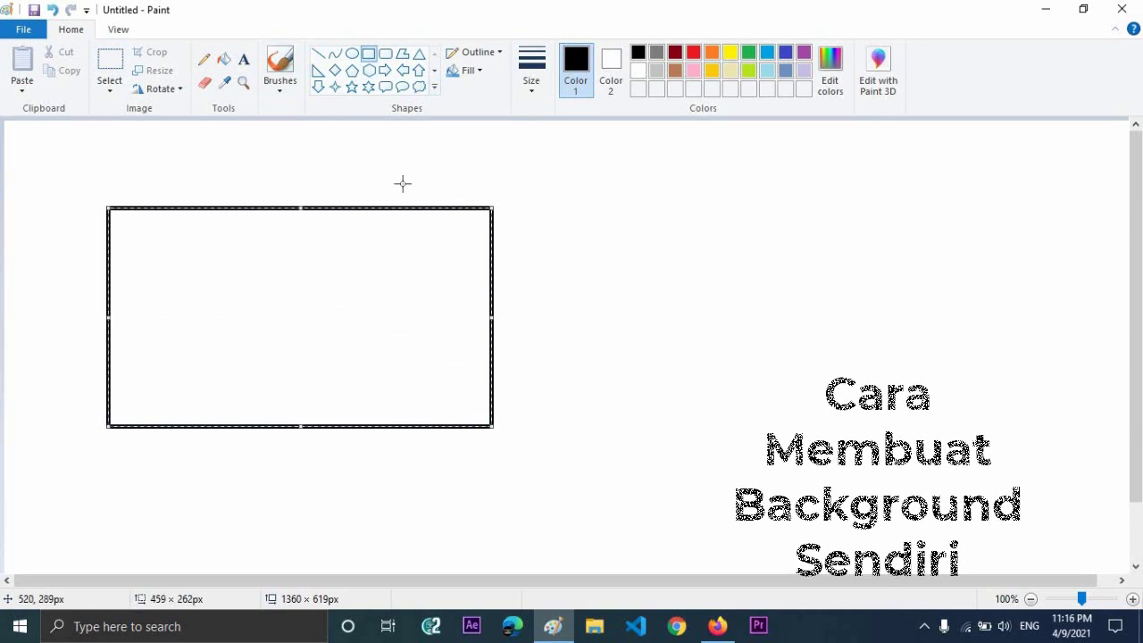
Draw two ellipses beside the rectangle, one about 344 × 320 px and a smaller one about 228 × 210 px at its upper right
left_click(352, 53)
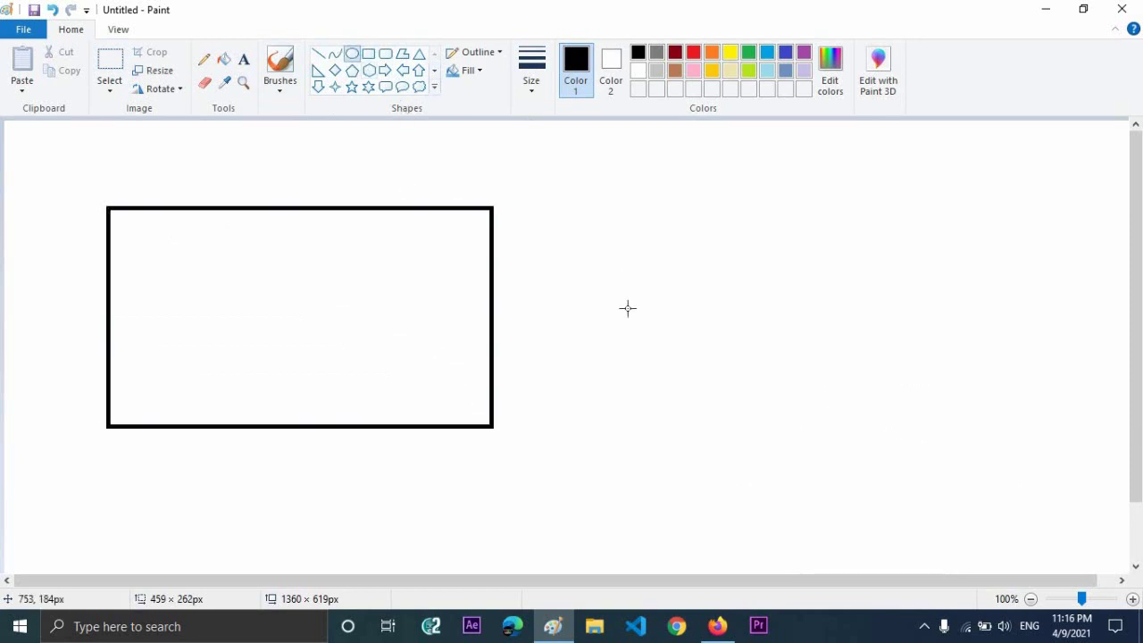
mouse_move(572, 243)
left_mouse_down()
mouse_move(960, 480)
mouse_move(861, 512)
left_mouse_up()
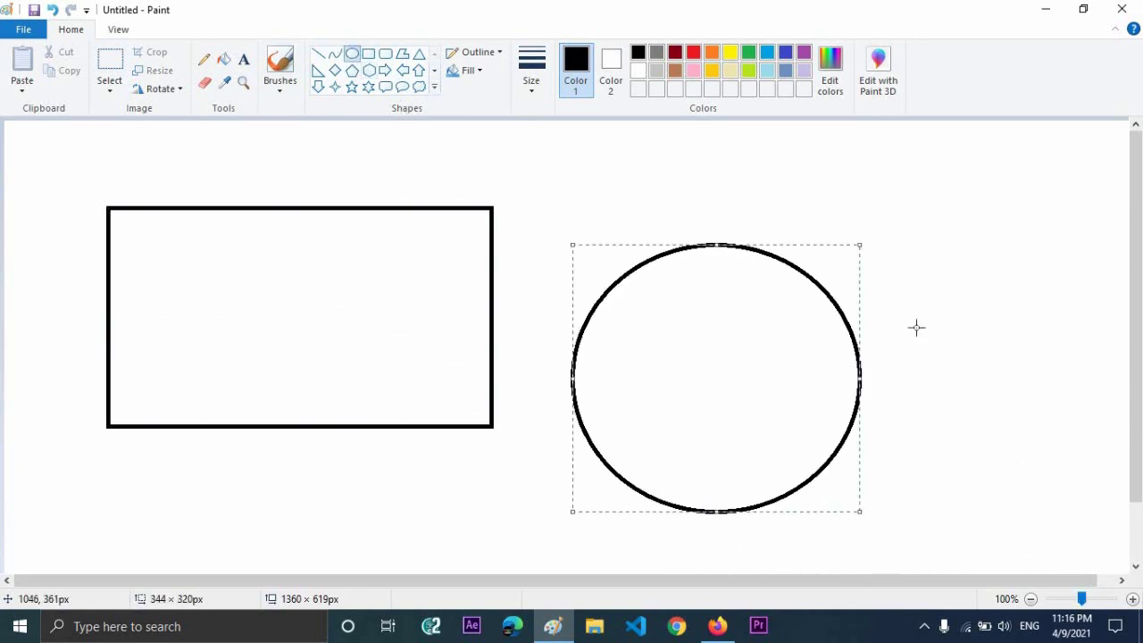
left_click_drag(904, 205, 1095, 380)
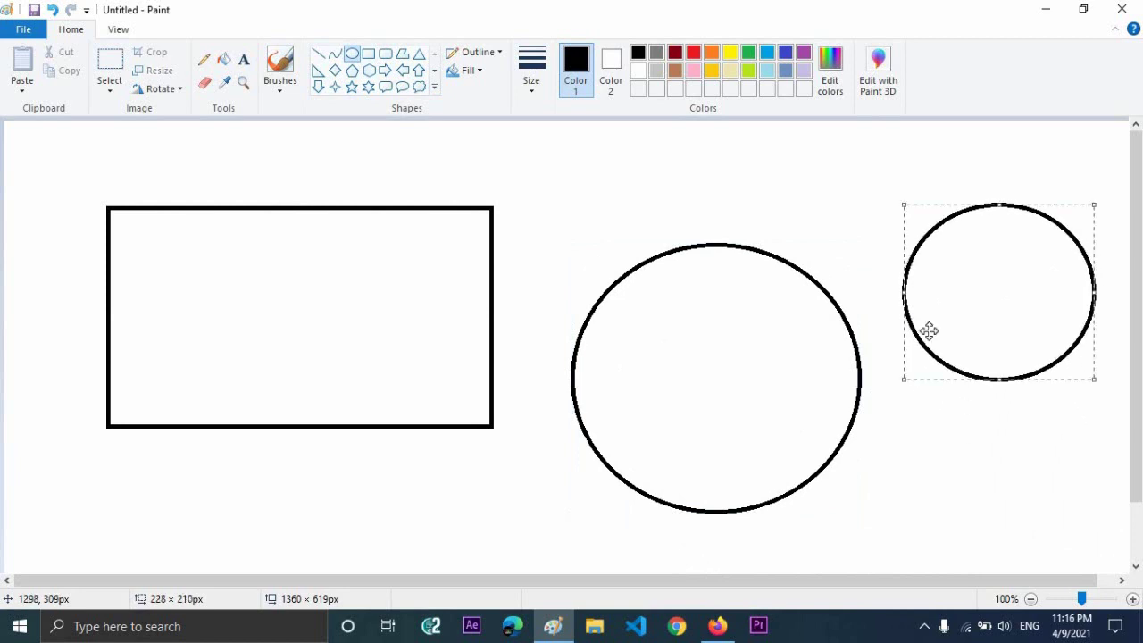
Fill the rectangle with black, the large ellipse with orange and the small ellipse with green
left_click(224, 59)
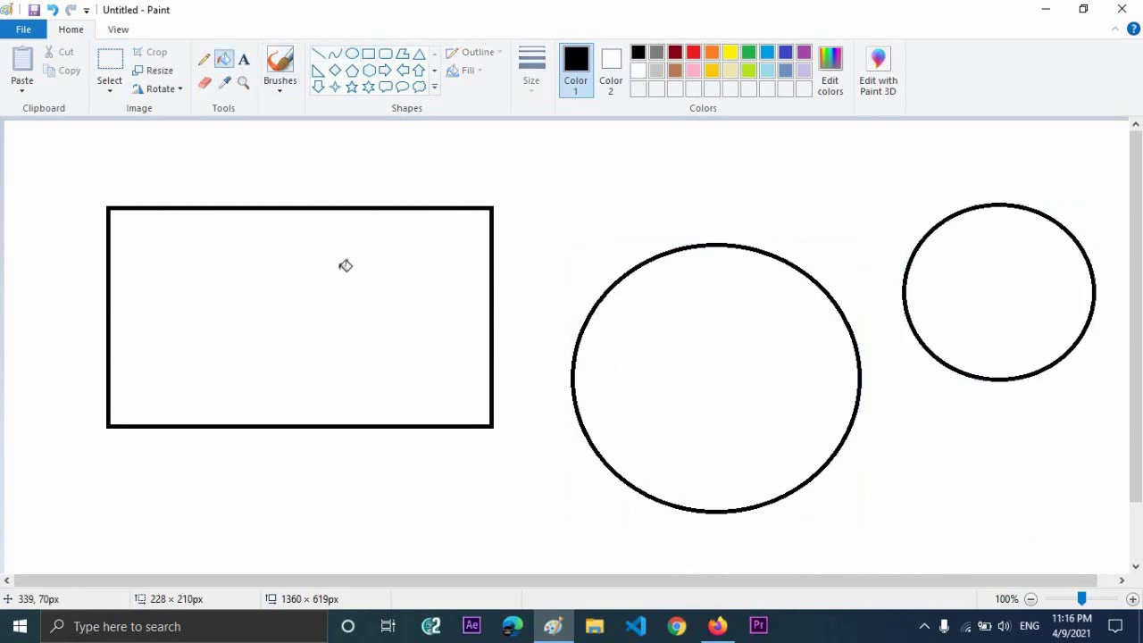
left_click(348, 263)
left_click(707, 55)
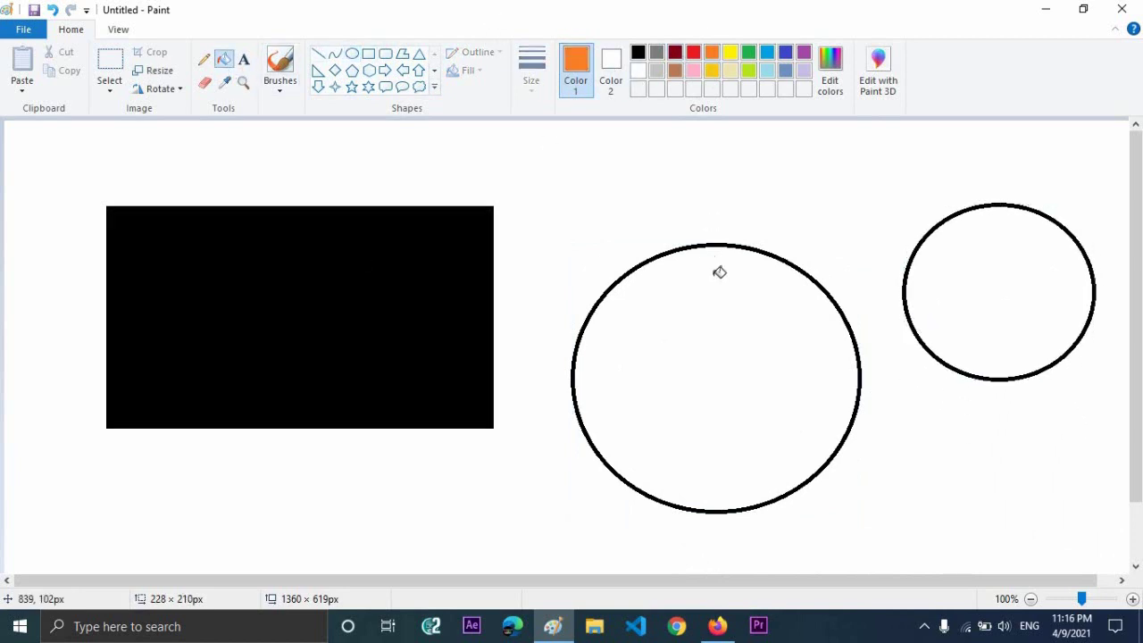
left_click(718, 271)
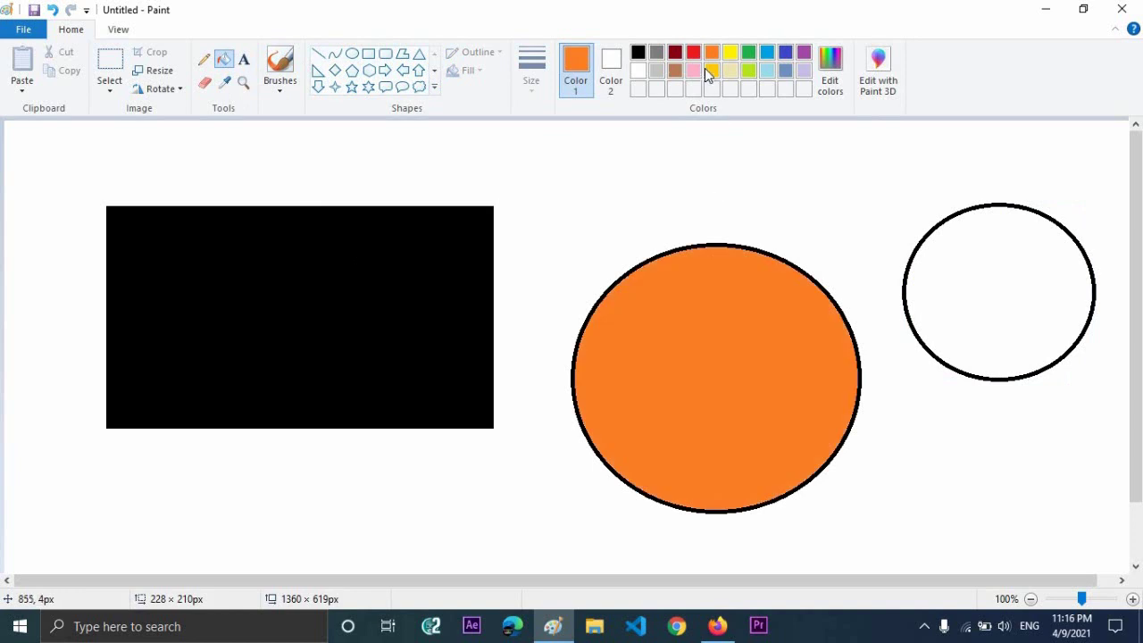
left_click(750, 54)
left_click(959, 283)
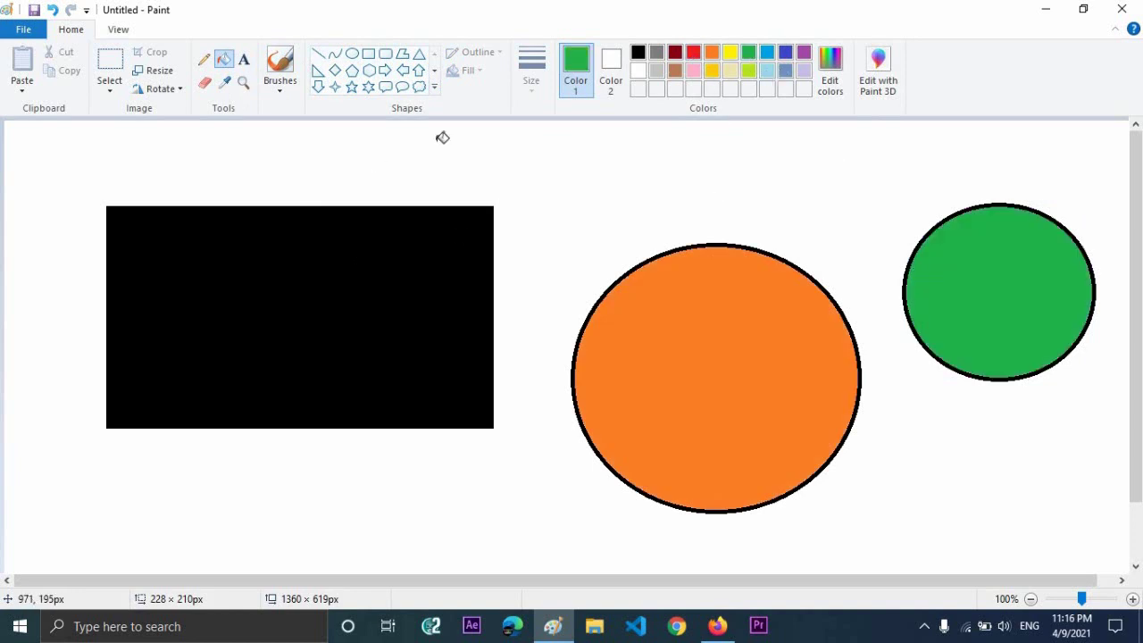
Save the drawing as a PNG named "tes paint gambar" in the Downloads folder
left_click(21, 30)
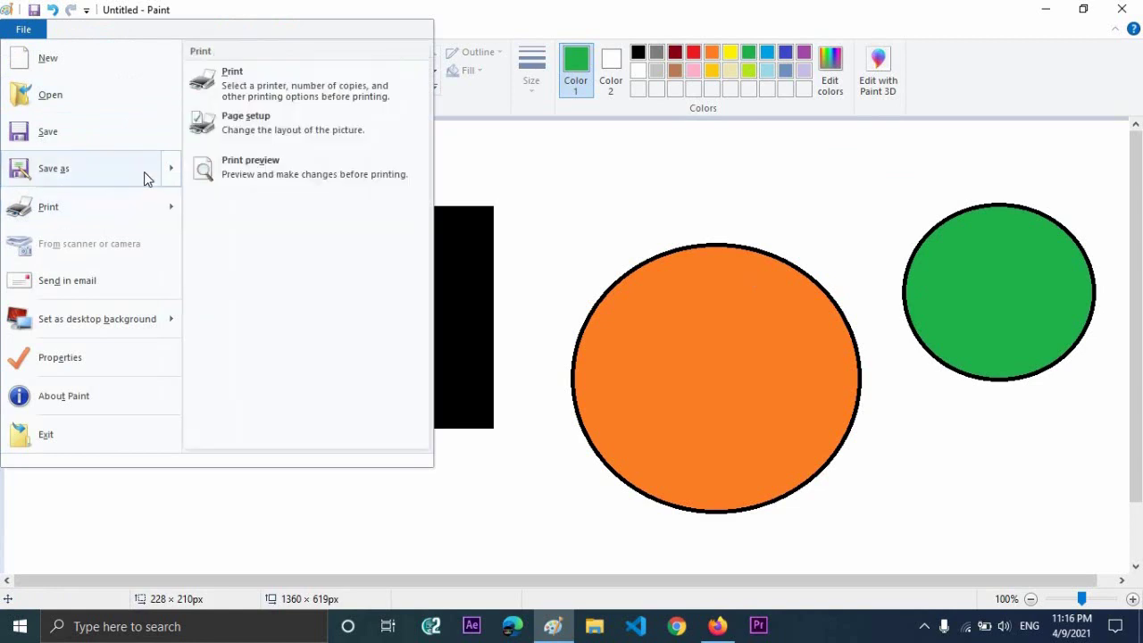
mouse_move(161, 177)
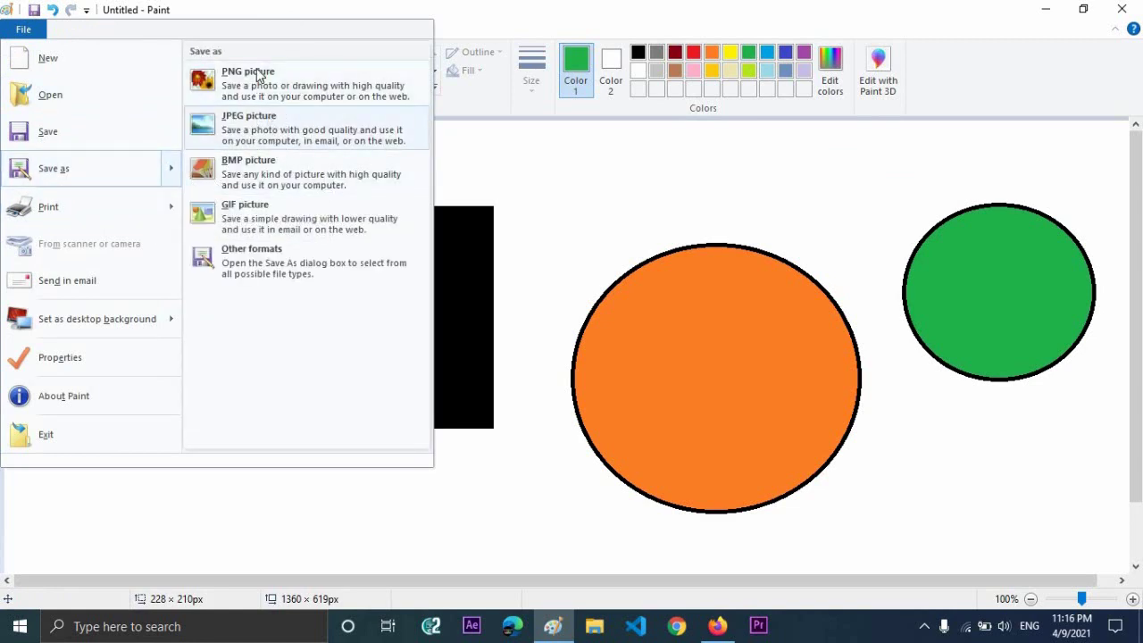
key("Escape")
key("ctrl+s")
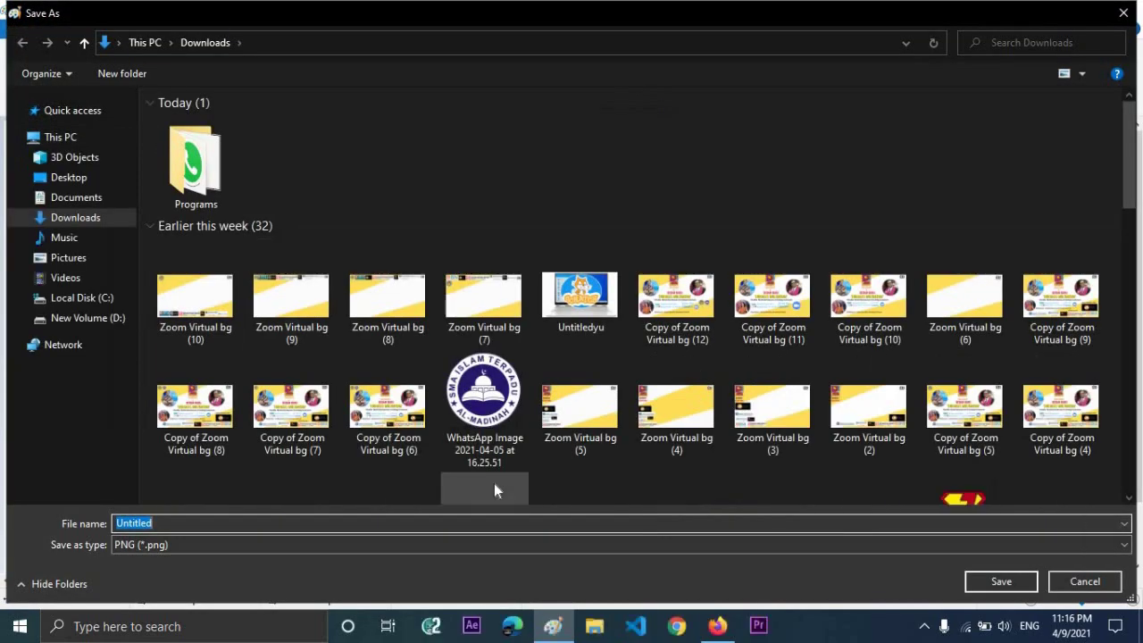
scroll(496, 490, "down", 1)
type("tes paint gambar")
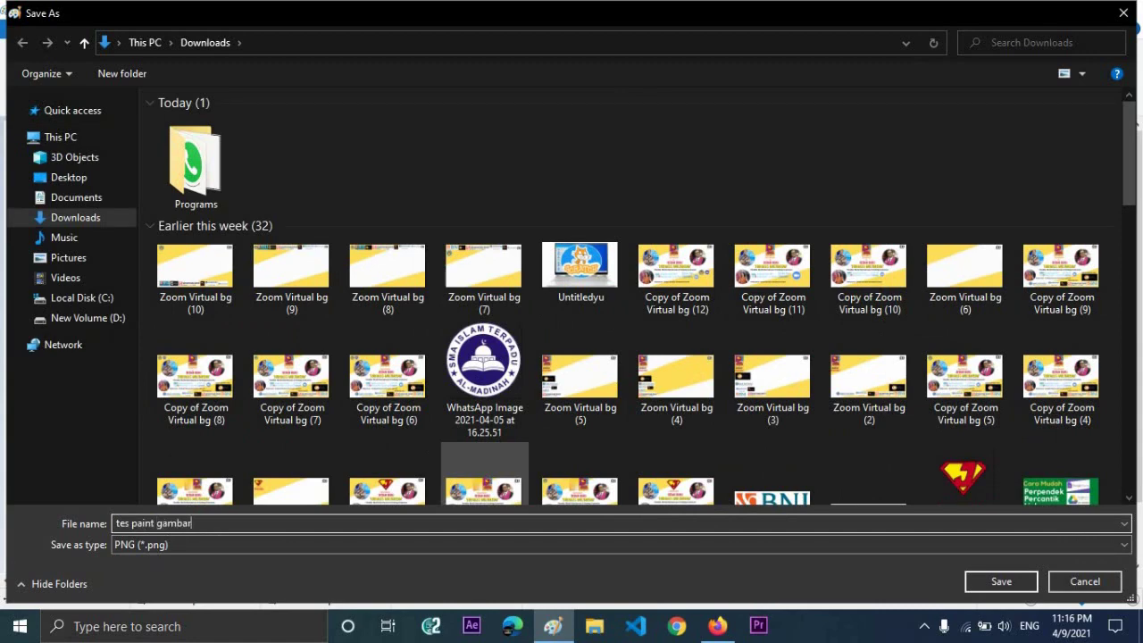
key("Return")
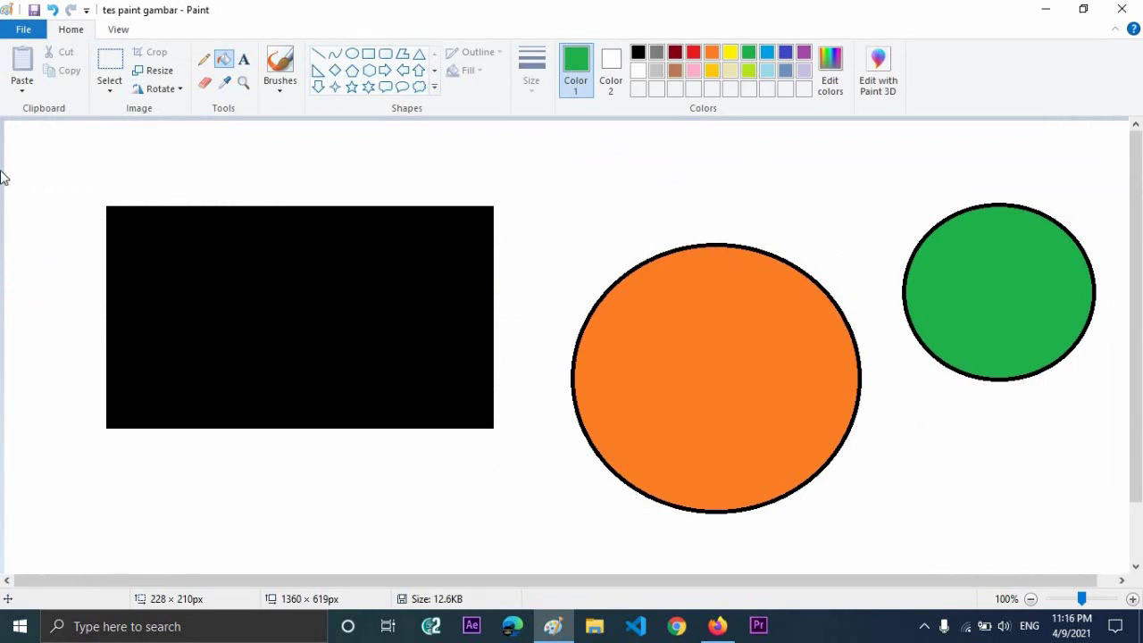
Set the saved drawing as the desktop background so it fills the screen, and show the desktop
left_click(24, 33)
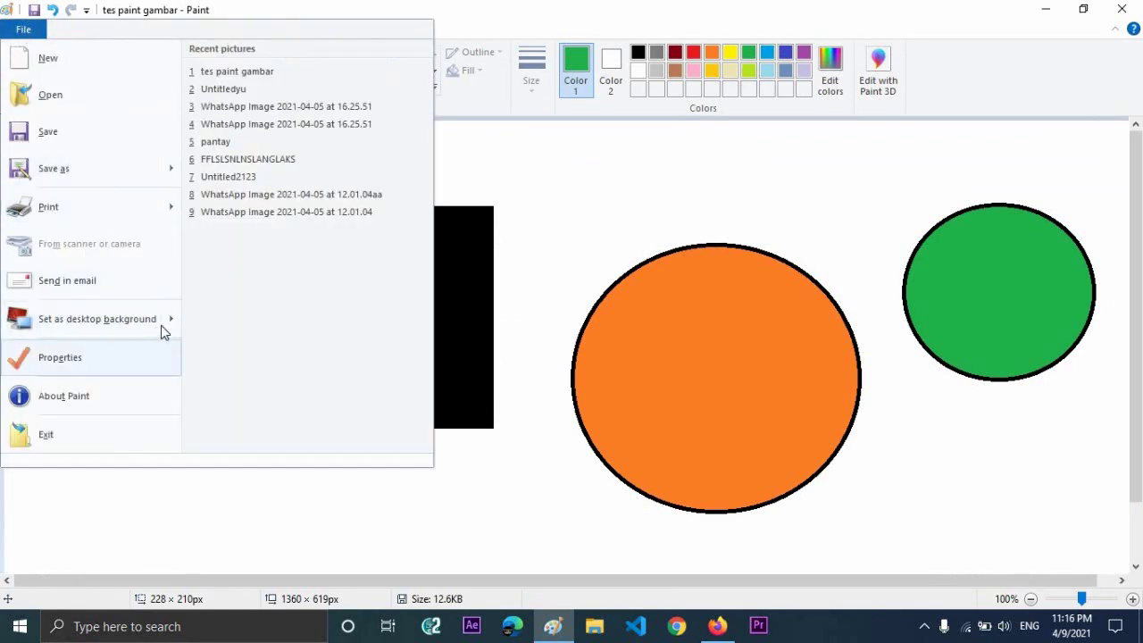
mouse_move(166, 327)
left_click(264, 77)
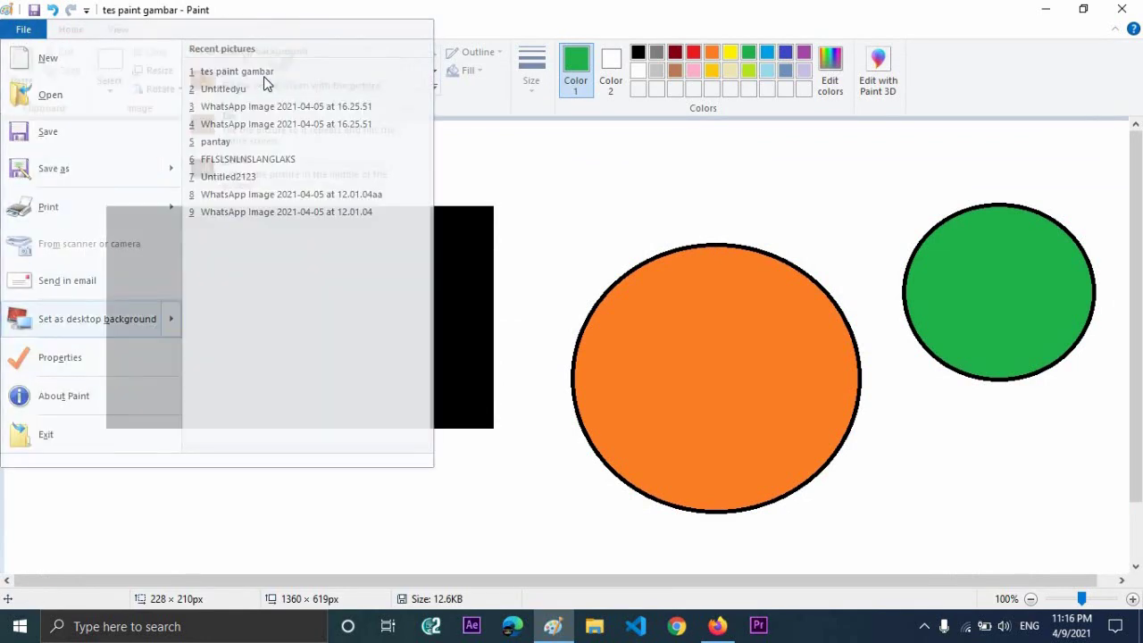
key("super+d")
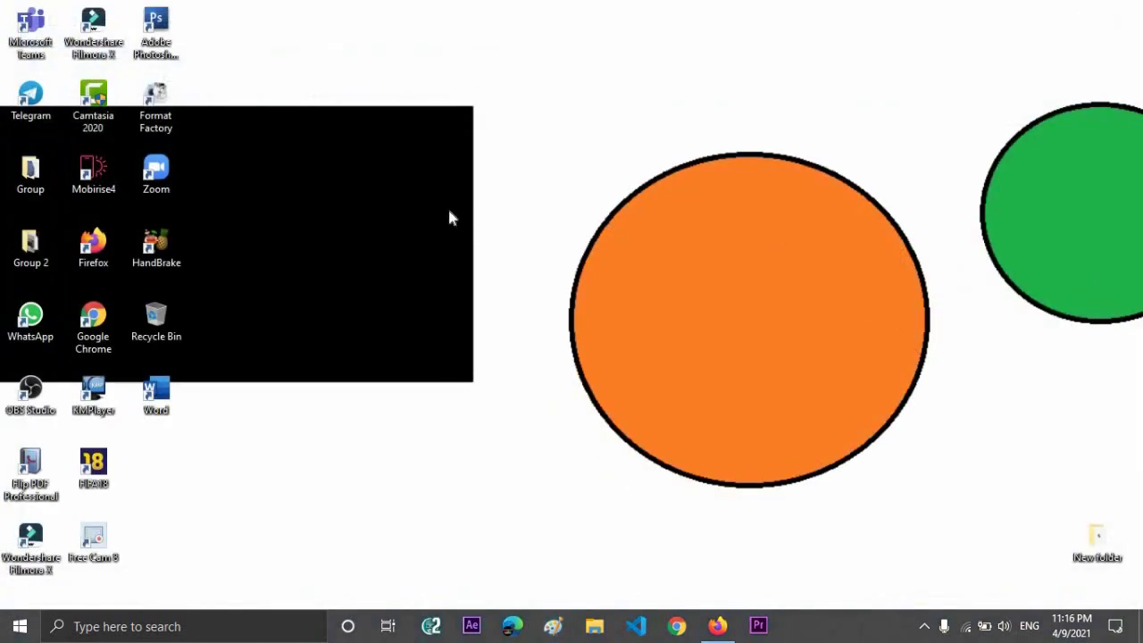
left_click_drag(328, 124, 837, 310)
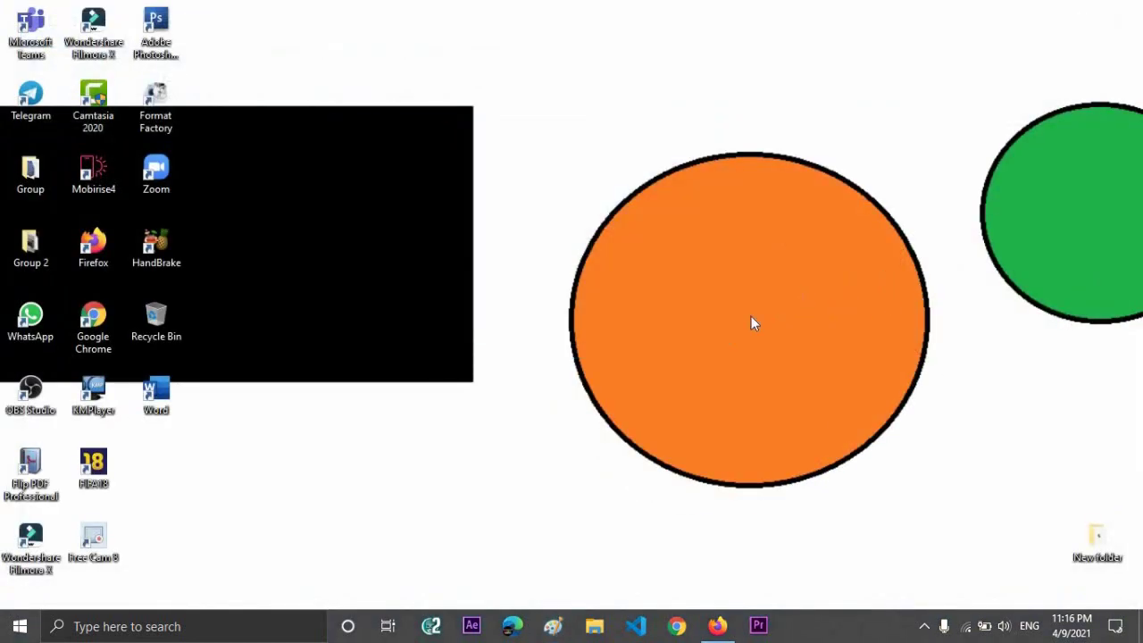